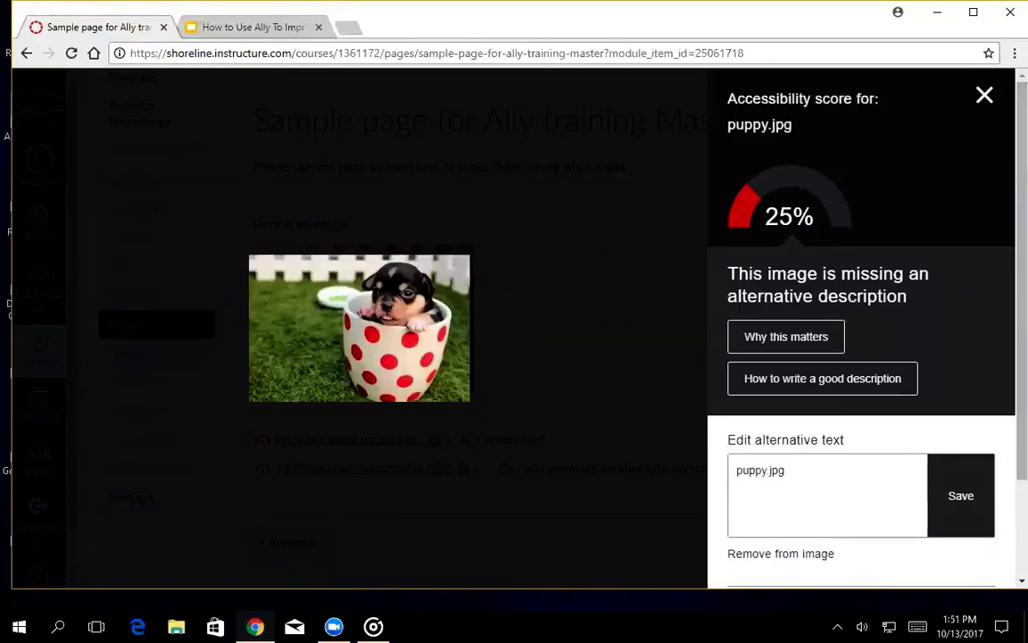
# - Read the explanation of why describing images matters for puppy.jpg, and return to its accessibility score
pyautogui.click(783, 339)
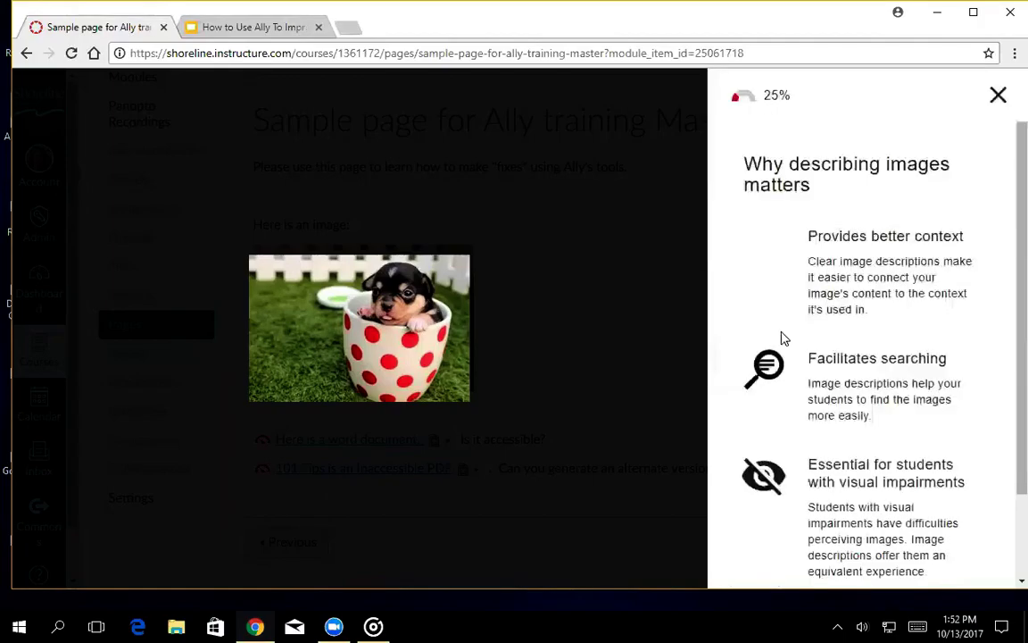
pyautogui.scroll(-2, 949, 230)
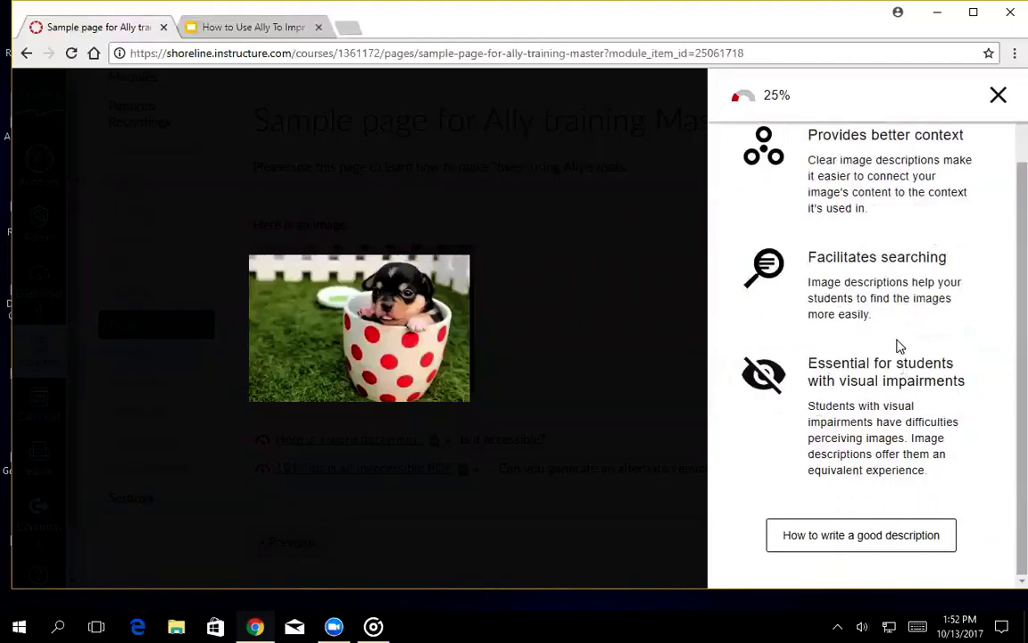
pyautogui.scroll(2, 900, 346)
pyautogui.click(995, 94)
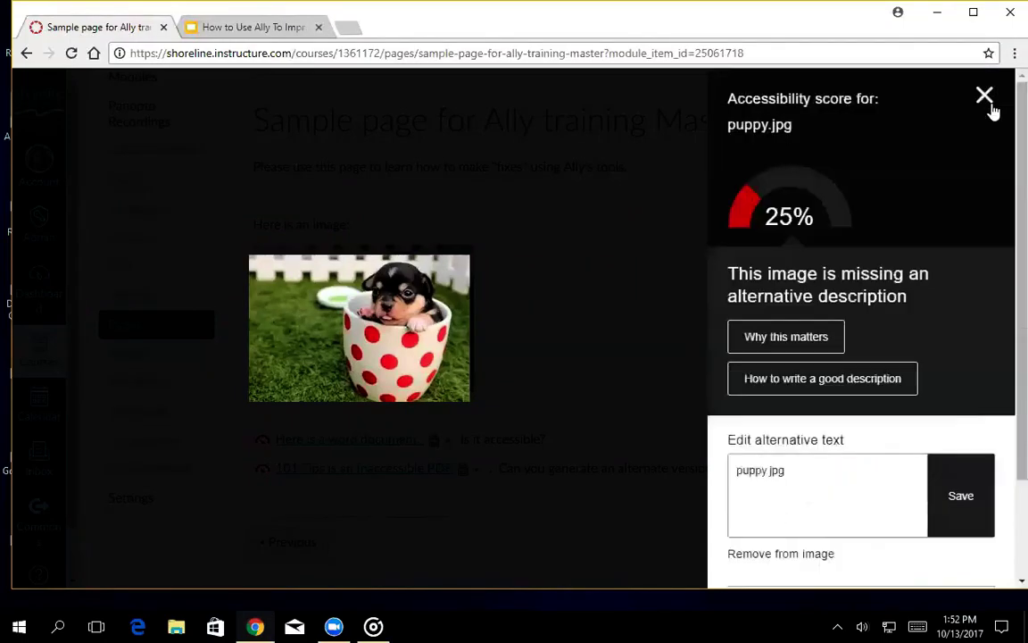
# - Read the good-description guidance on providing a textual alternative and keeping it brief and context-specific, including the examples
pyautogui.click(892, 391)
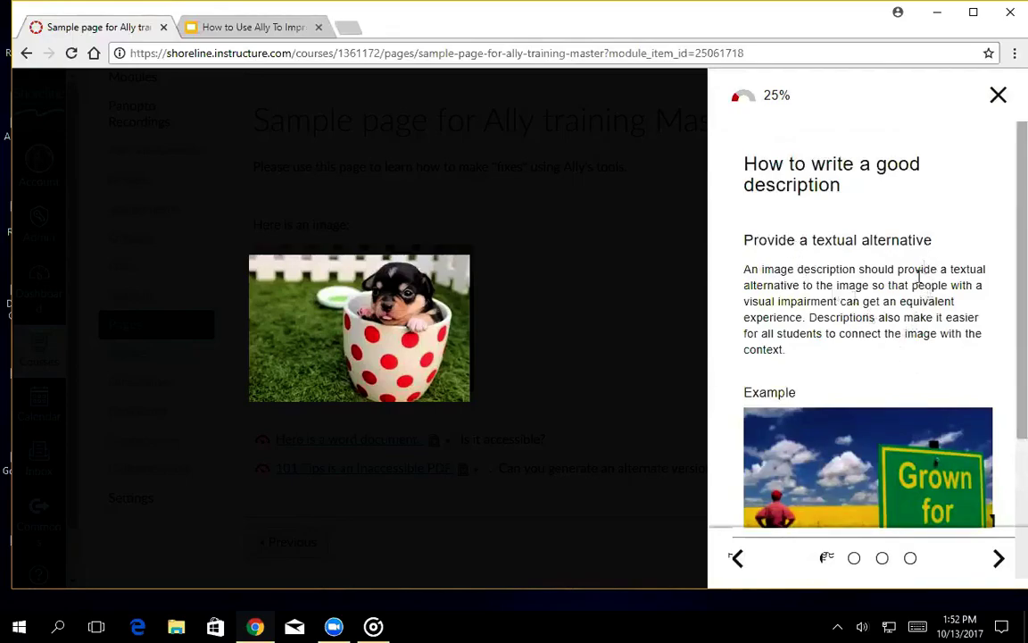
pyautogui.scroll(-1, 946, 330)
pyautogui.scroll(-2, 944, 326)
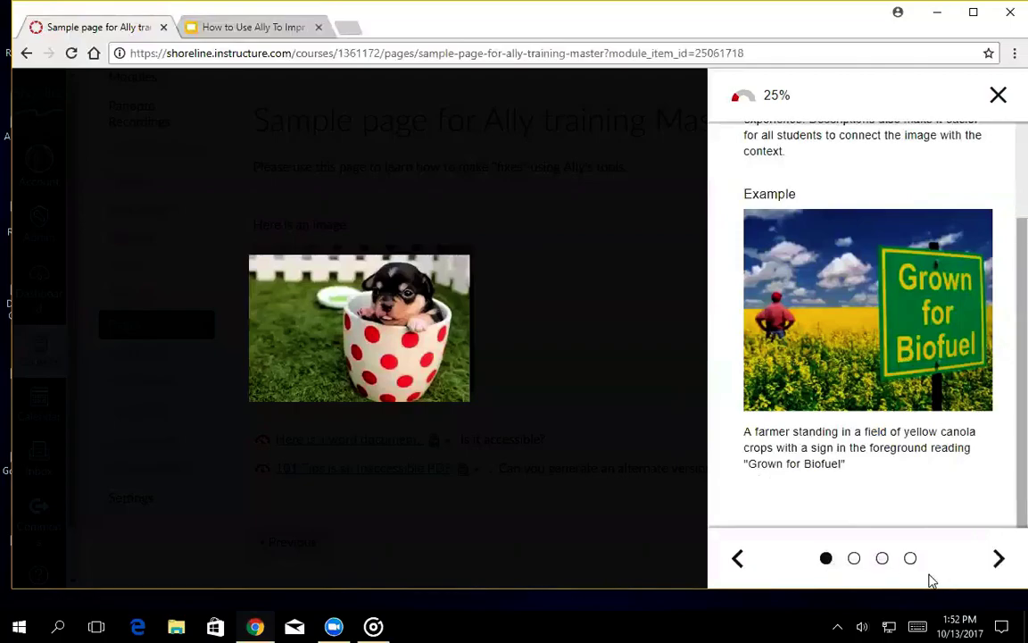
pyautogui.click(999, 560)
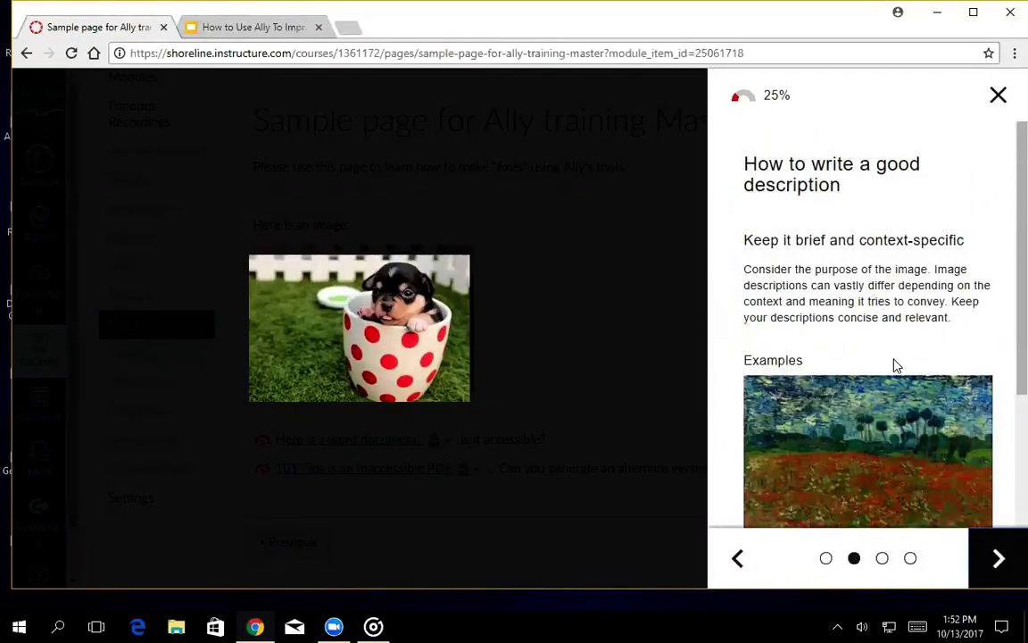
pyautogui.scroll(-3, 945, 477)
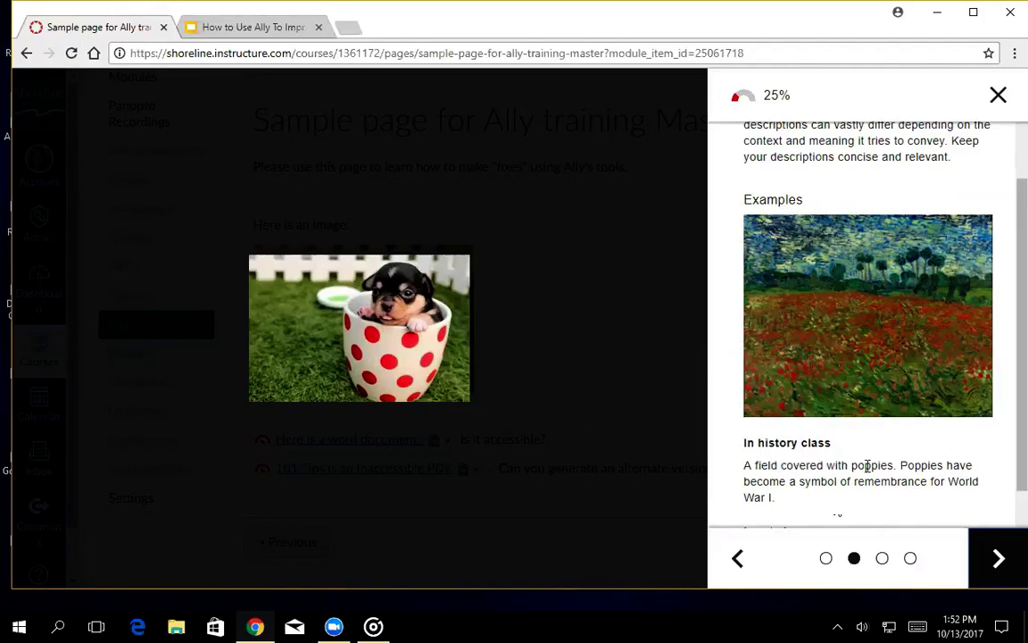
pyautogui.scroll(-3, 867, 466)
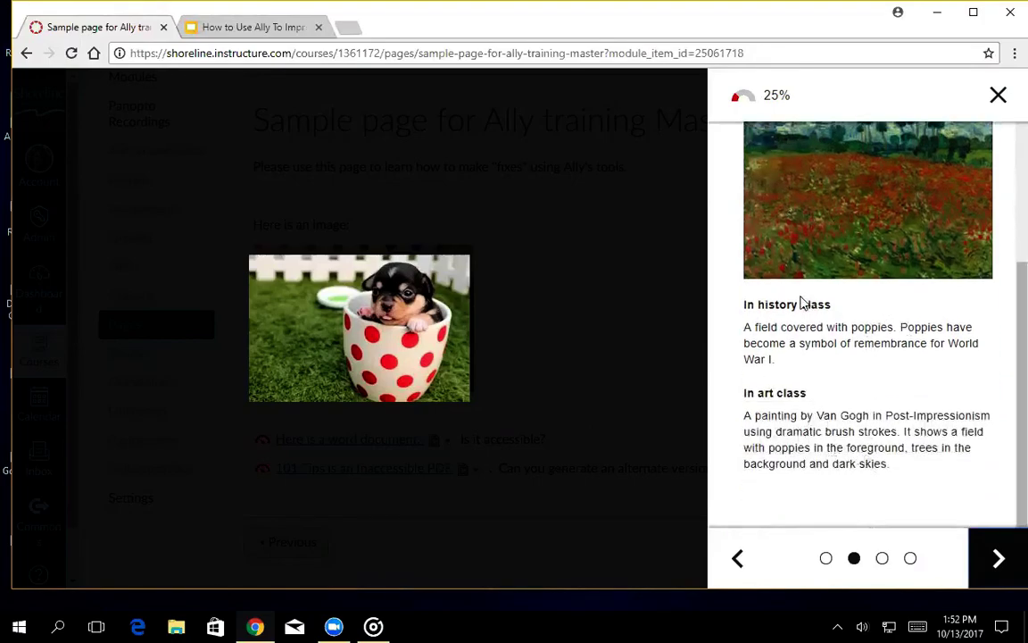
# - Review the guidance on complex charts and decorative images, close it, and look over the image's decorative option
pyautogui.click(1000, 561)
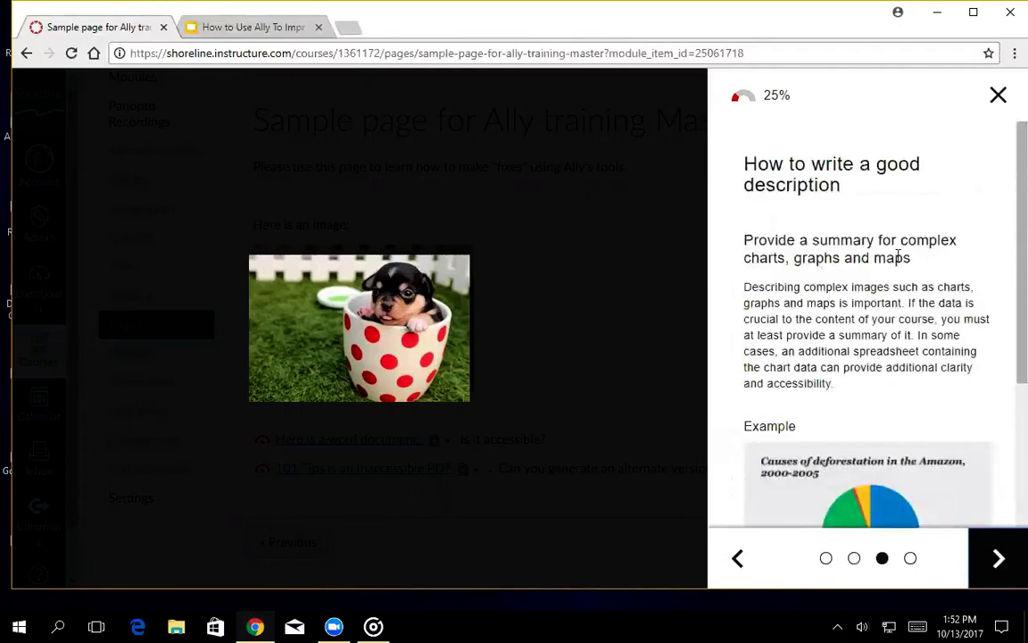
pyautogui.scroll(-1, 884, 437)
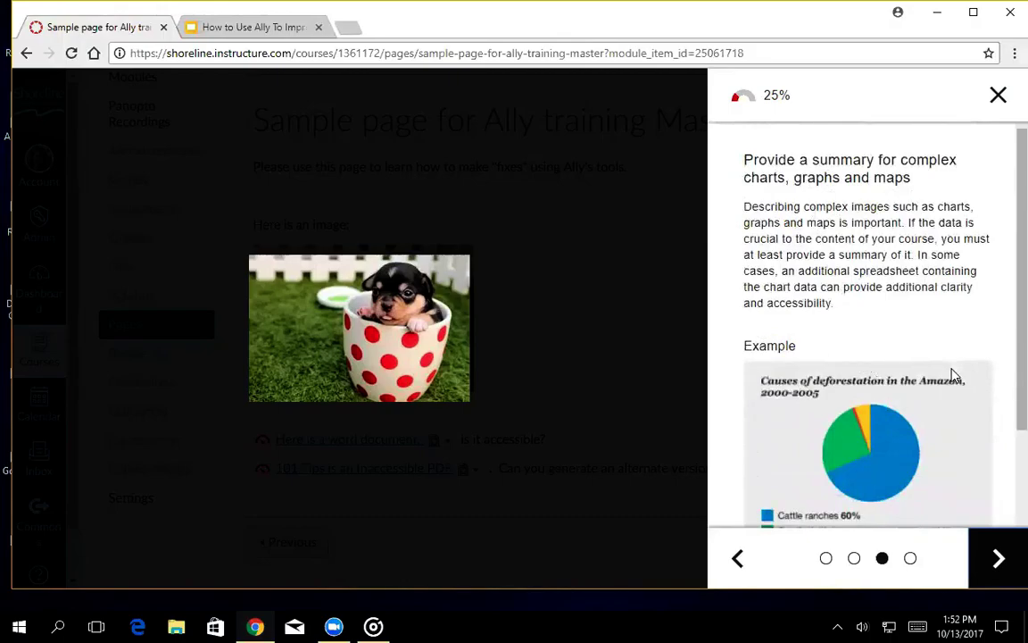
pyautogui.scroll(-1, 922, 479)
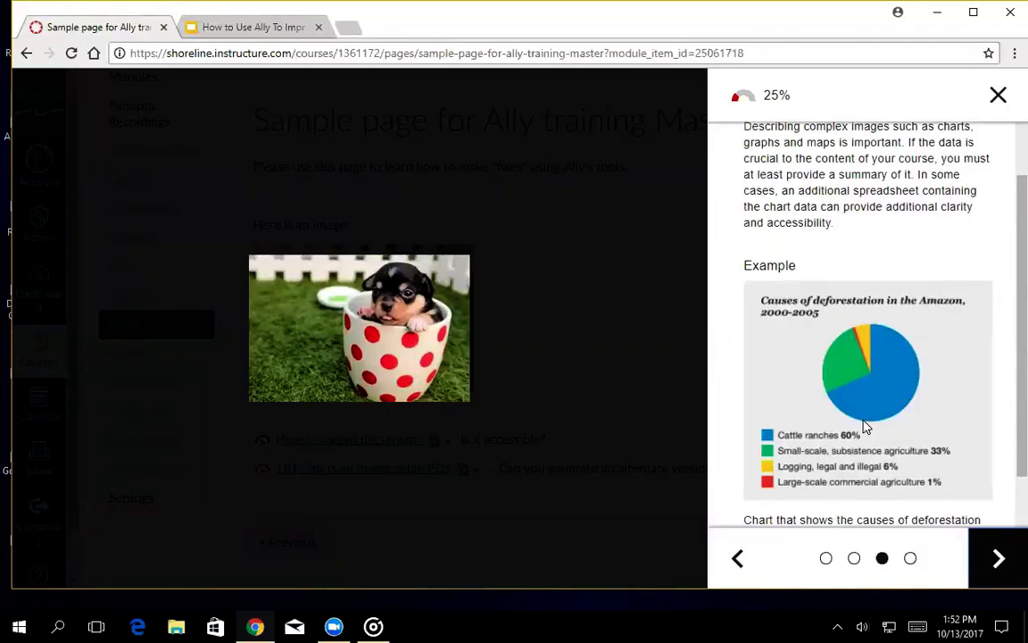
pyautogui.scroll(-3, 866, 426)
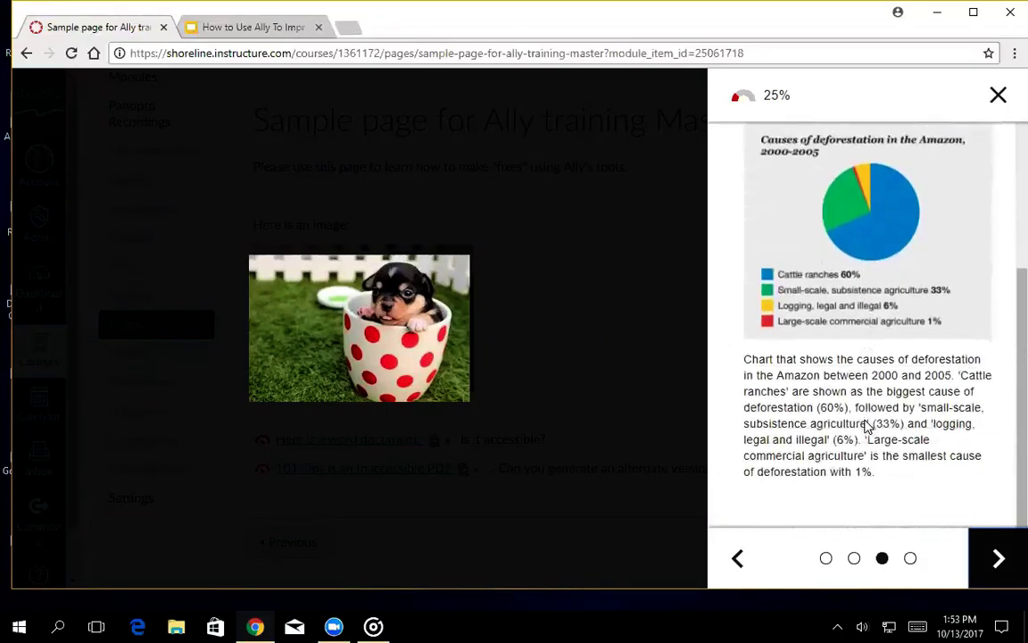
pyautogui.click(1000, 561)
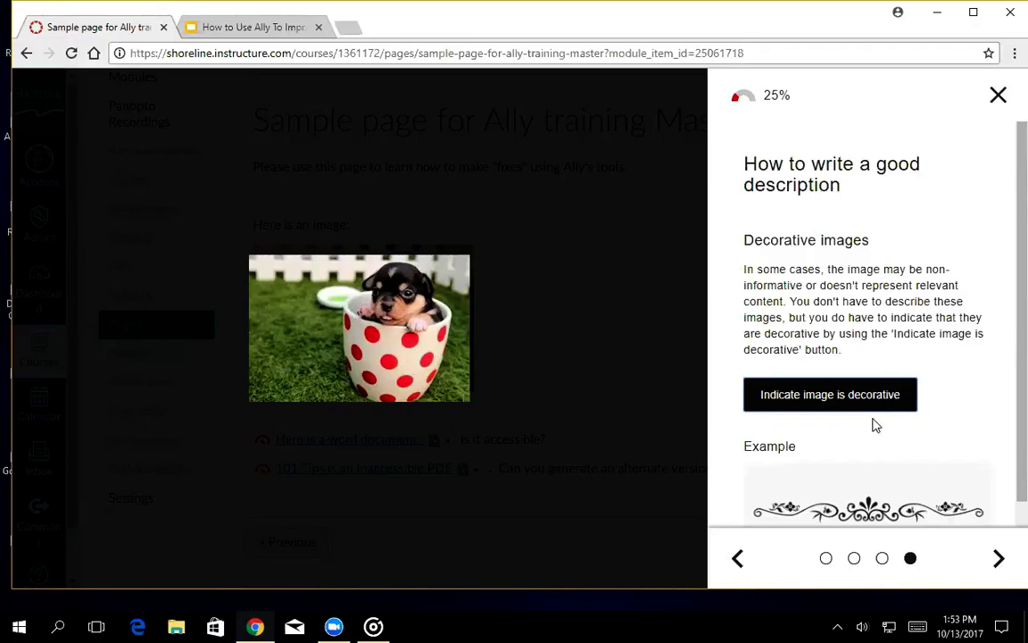
pyautogui.click(1000, 95)
pyautogui.scroll(-1, 867, 411)
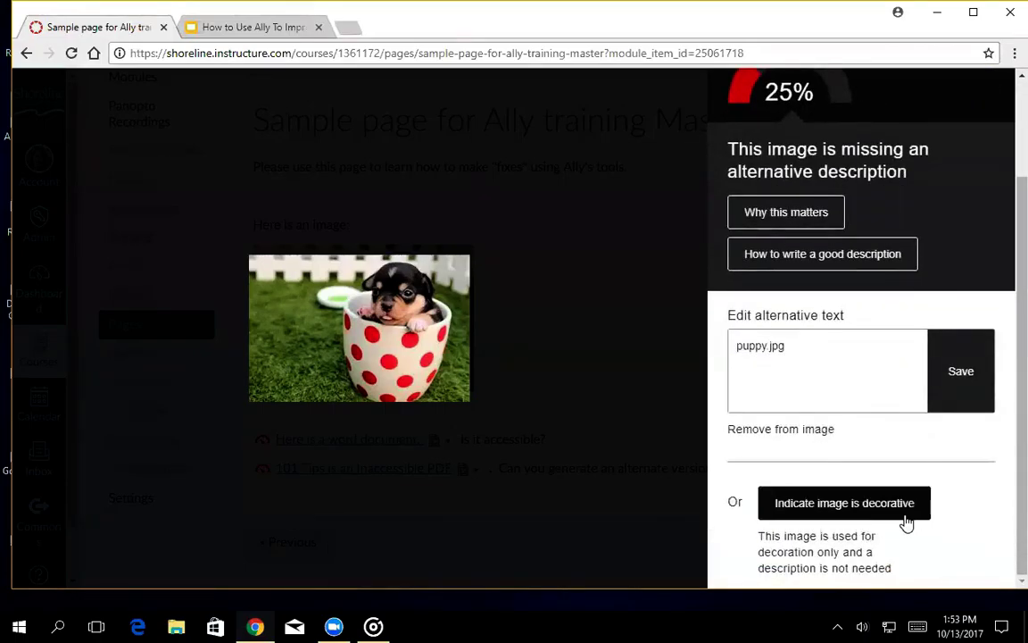
pyautogui.scroll(2, 911, 514)
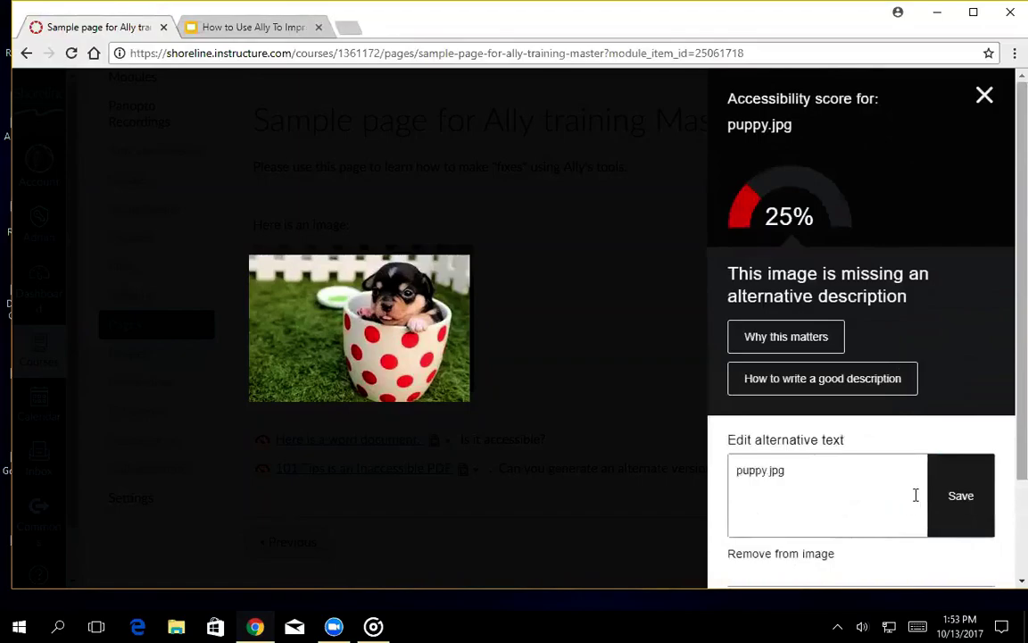
# - Replace the image's alternative text with "Black and brown puppy in a white cup with red dots." and save it
pyautogui.click(985, 95)
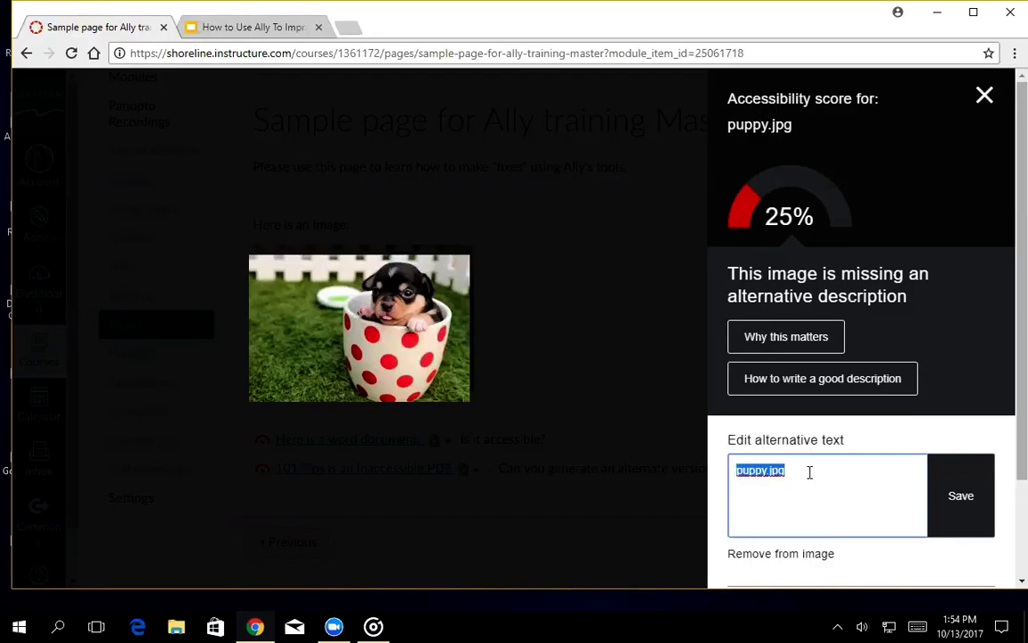
pyautogui.write('Black and bro')
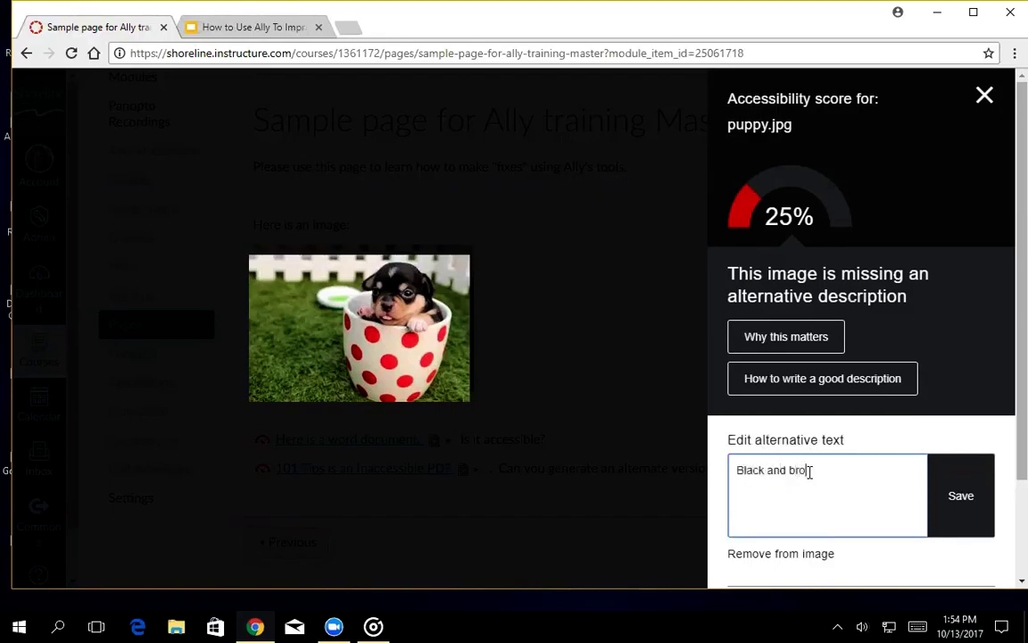
pyautogui.write('wn puppy in a white cupe w')
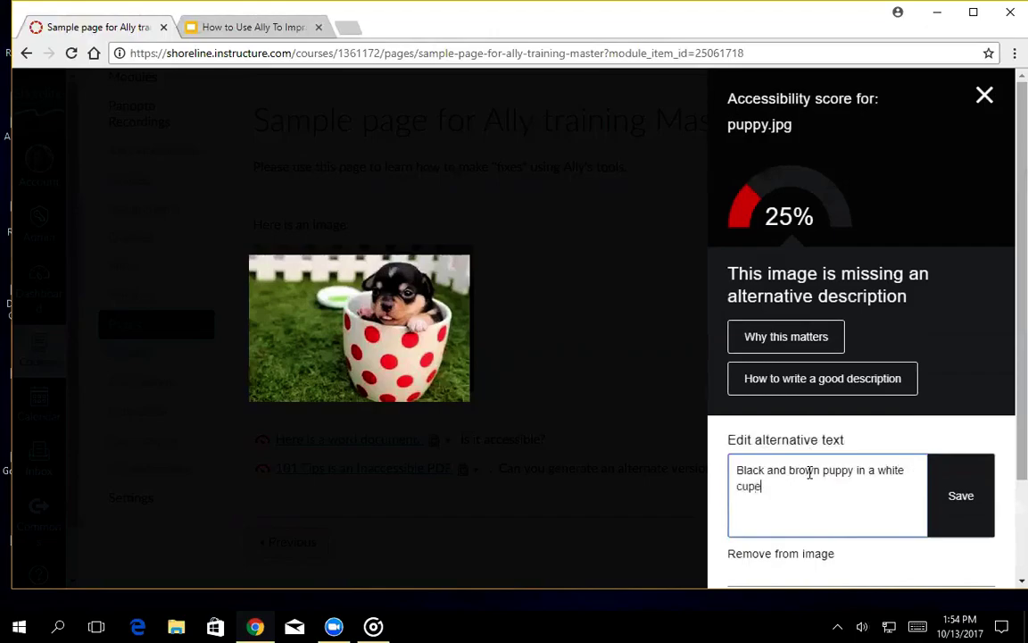
pyautogui.press('BackSpace')
pyautogui.press('BackSpace')
pyautogui.press('BackSpace')
pyautogui.write('with red dots.')
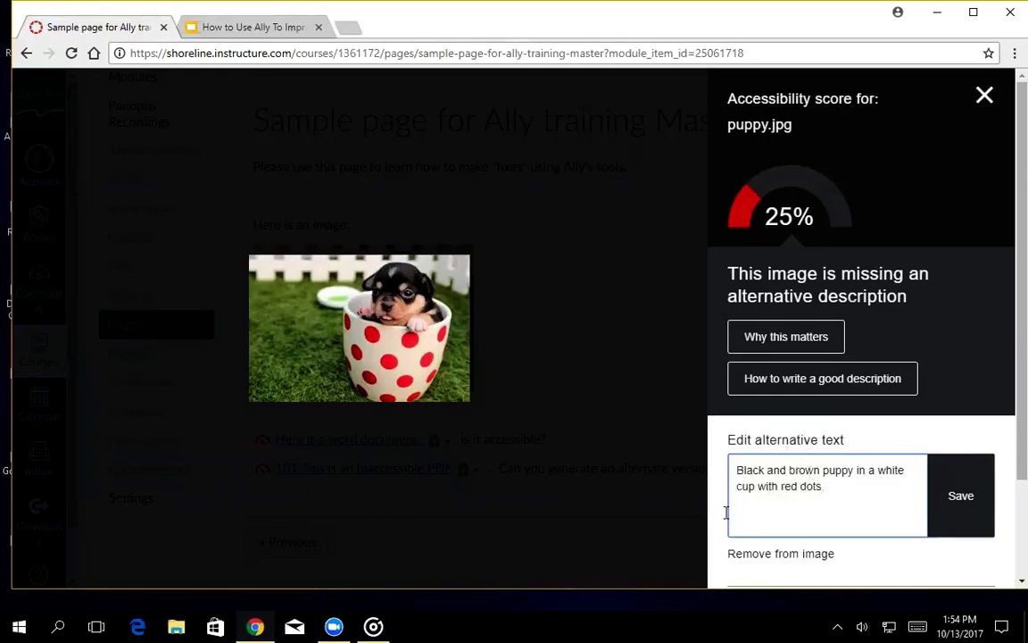
pyautogui.click(964, 517)
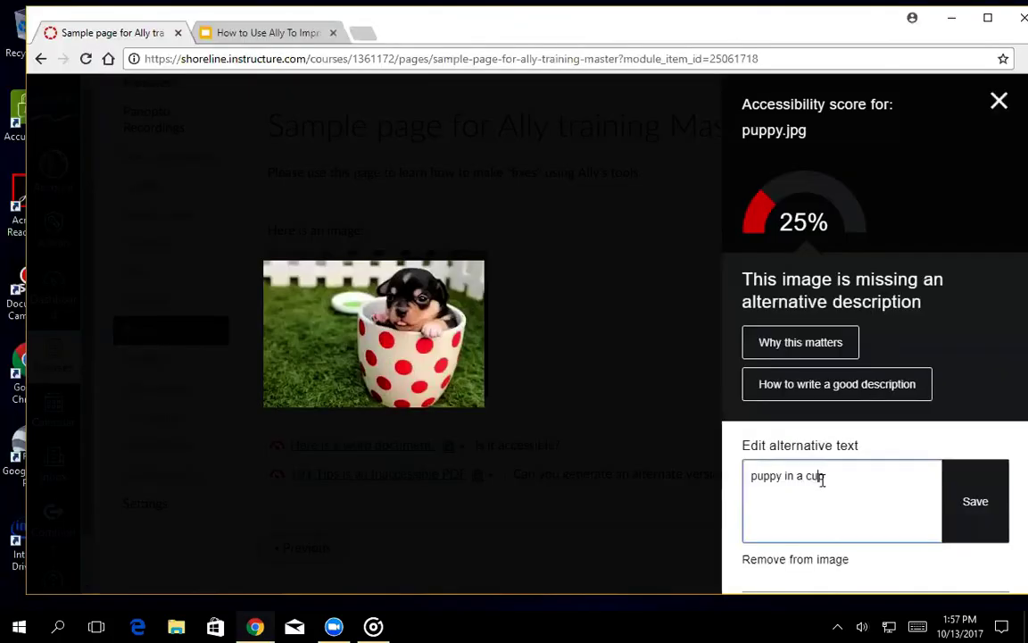
# - Enter "puppy in a cup" as the alternative text and close the image's accessibility feedback without saving
pyautogui.write('puppy in a cup')
pyautogui.scroll(-2, 924, 549)
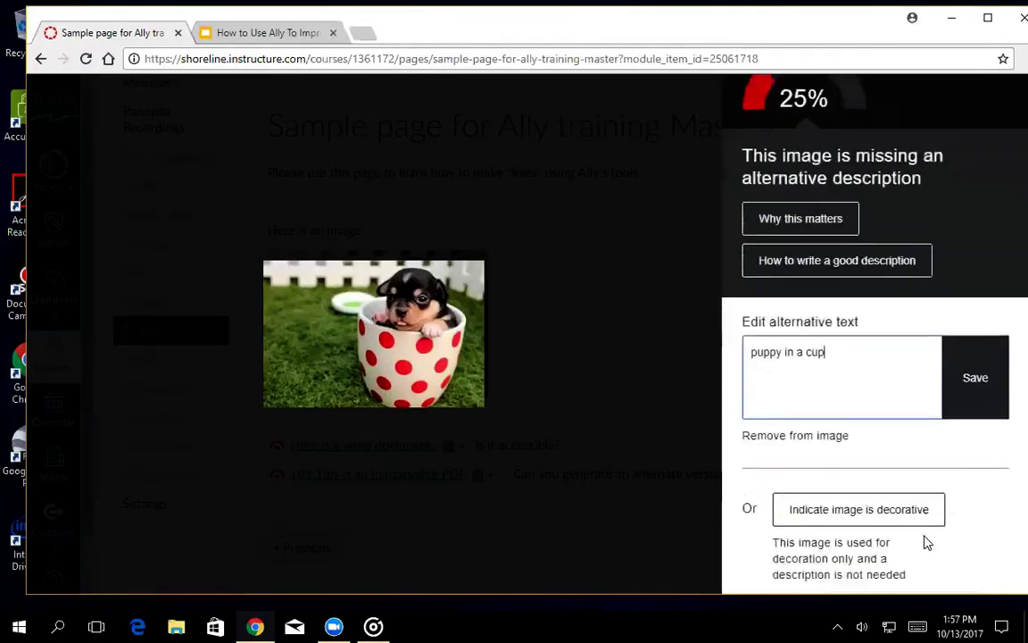
pyautogui.scroll(2, 835, 505)
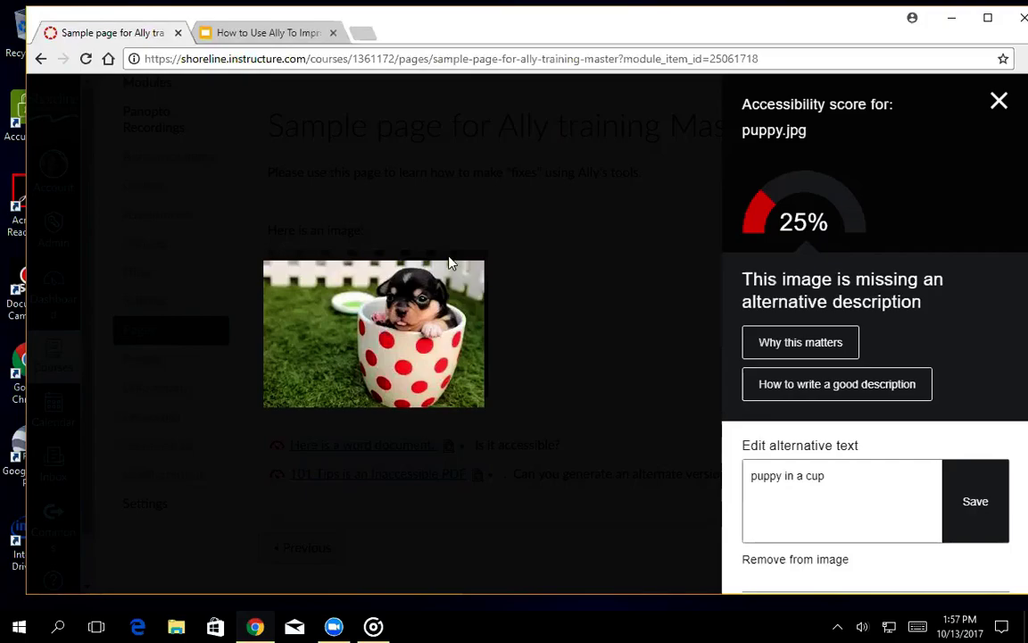
pyautogui.click(1000, 101)
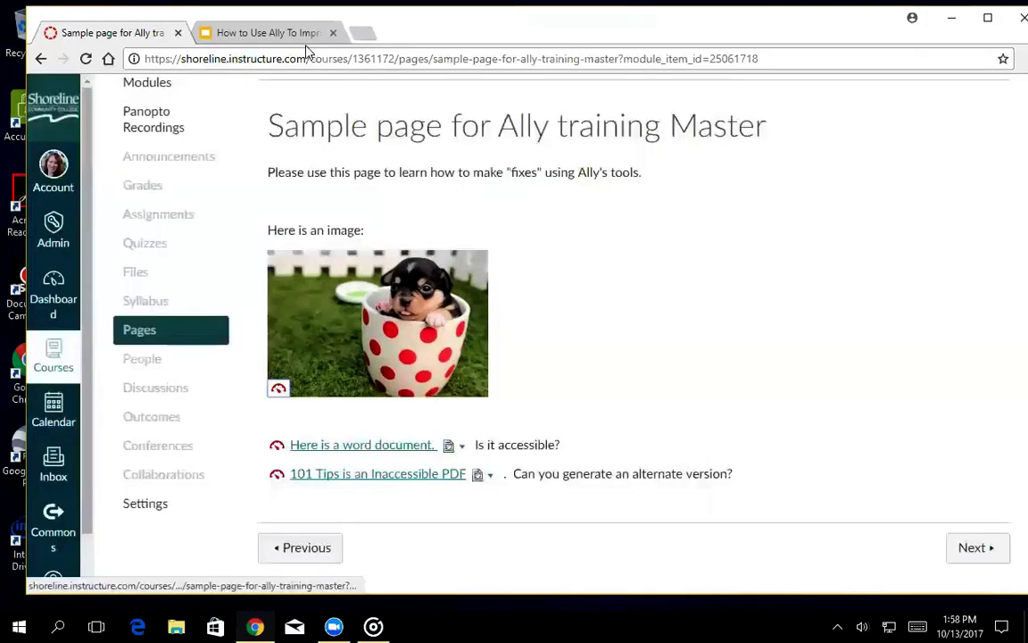
# - Switch to the How to Use Ally presentation in Google Slides, present it, and advance to the "Documents Need to Be Accessible" slide
pyautogui.click(281, 33)
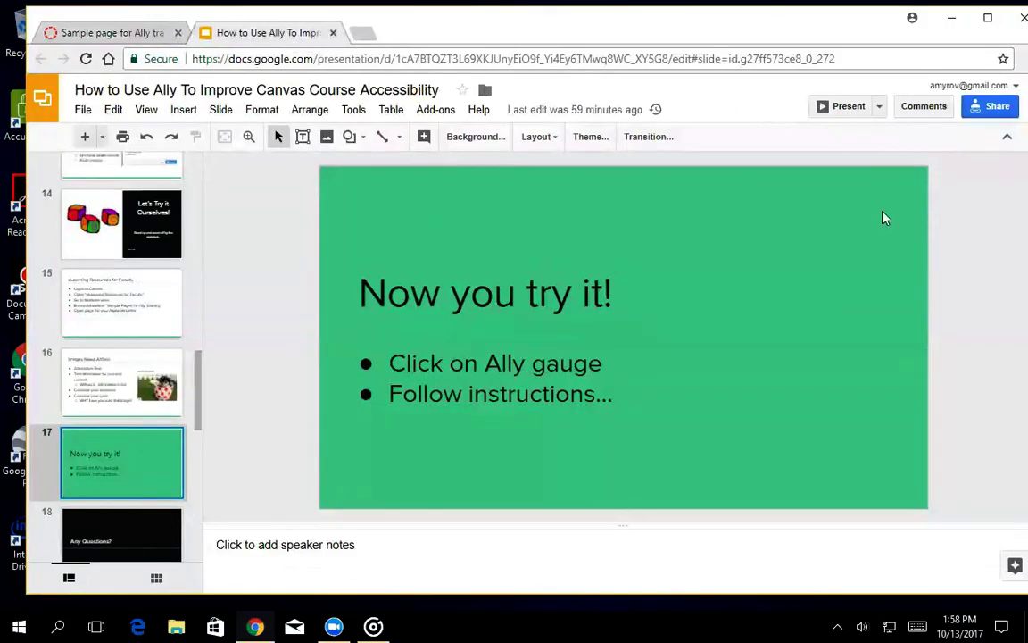
pyautogui.click(855, 107)
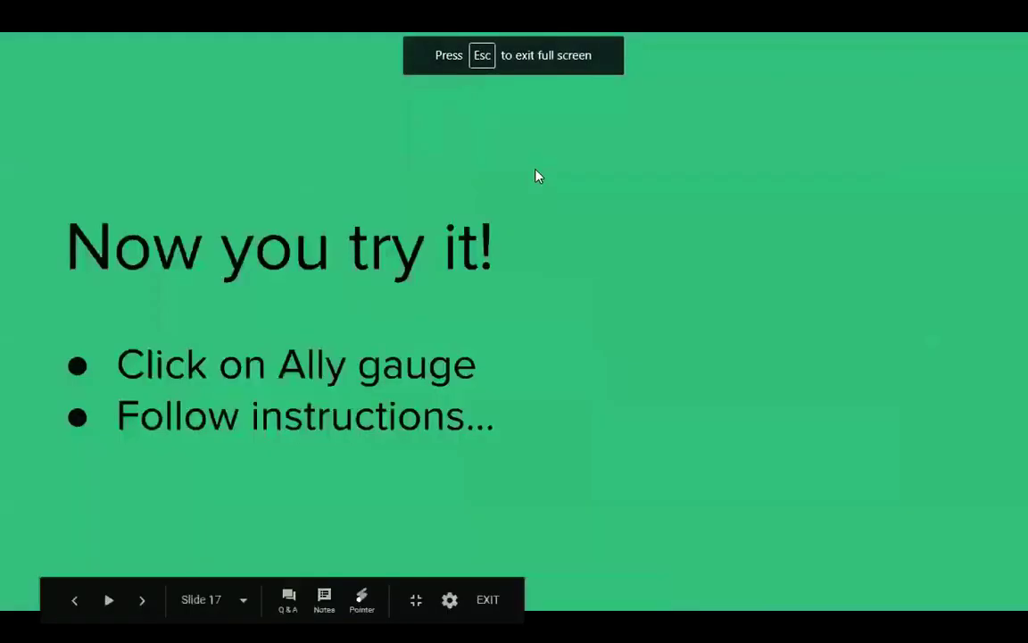
pyautogui.click(143, 601)
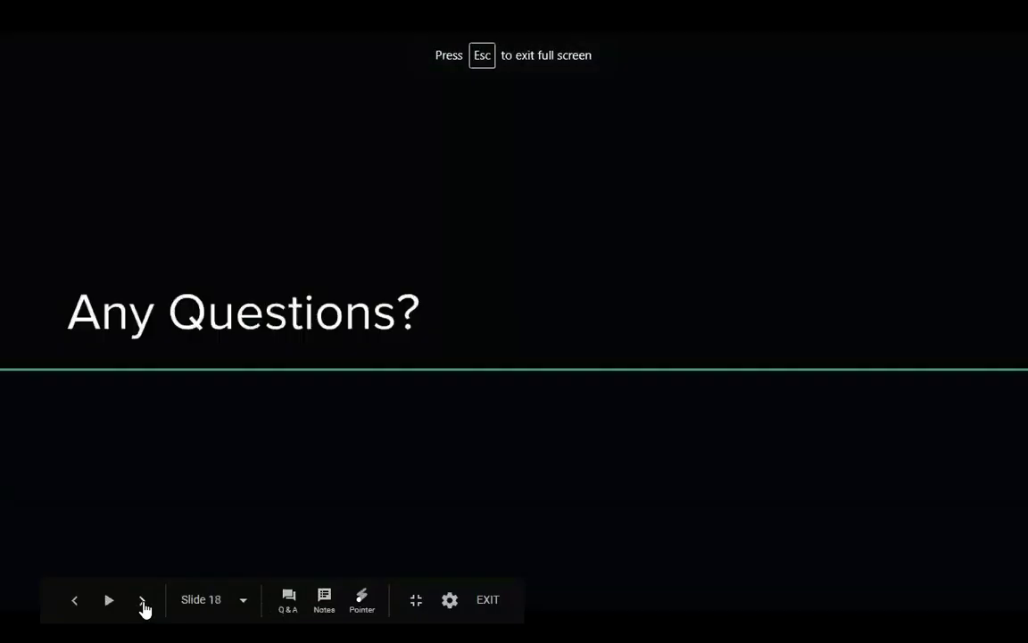
pyautogui.click(140, 602)
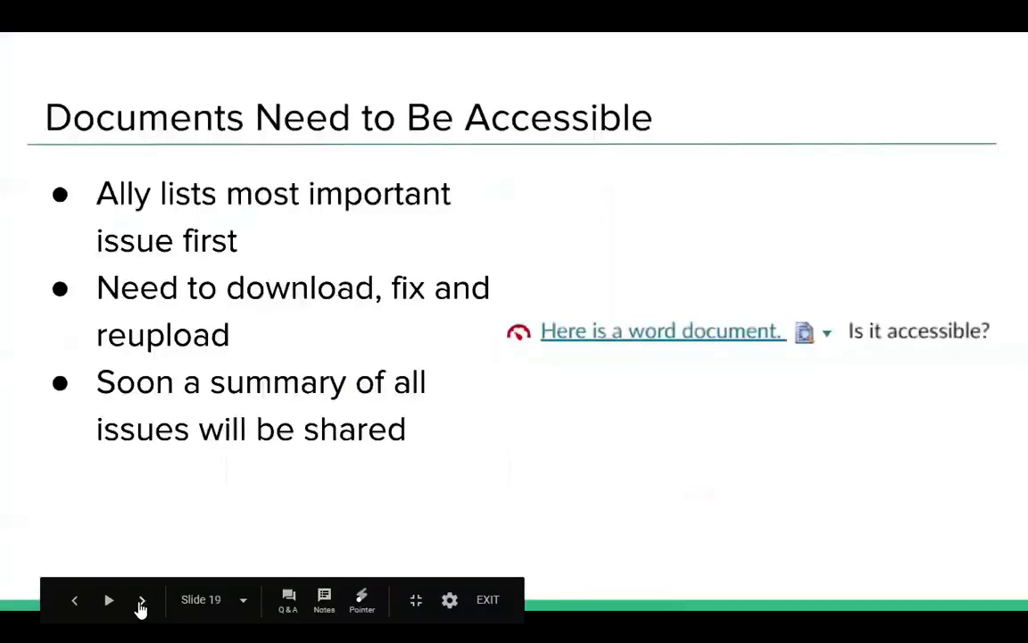
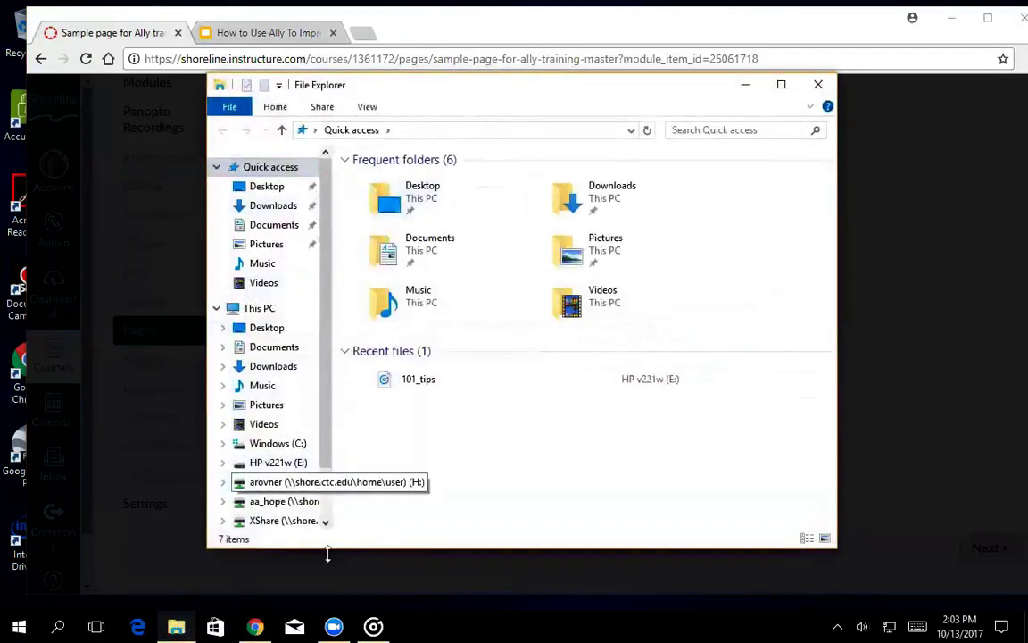
# - Close the File Explorer window and cancel the Download Accessible Version dialog
pyautogui.click(819, 86)
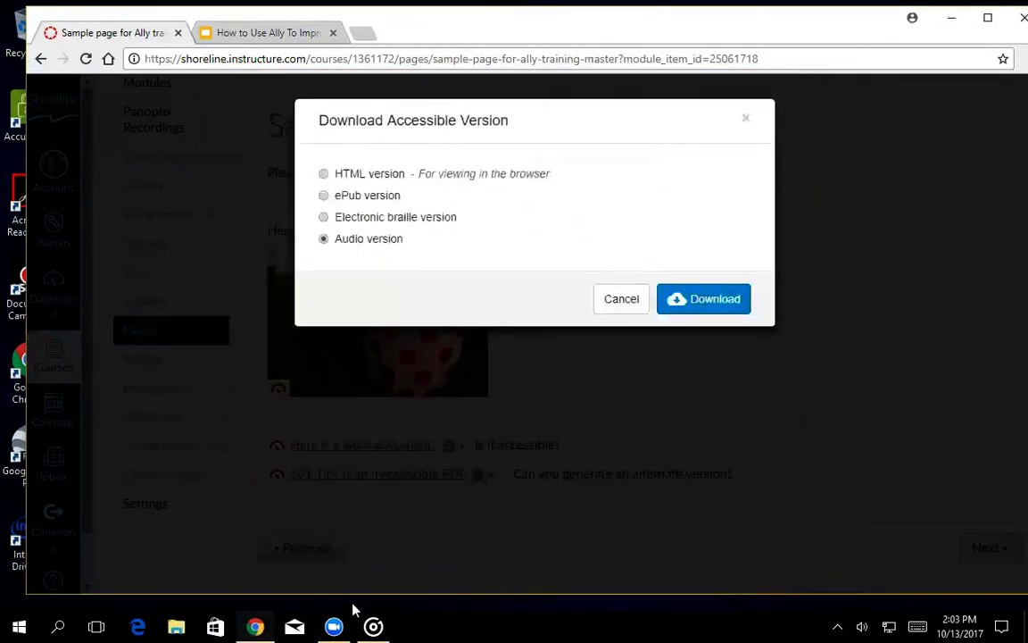
pyautogui.moveTo(378, 628)
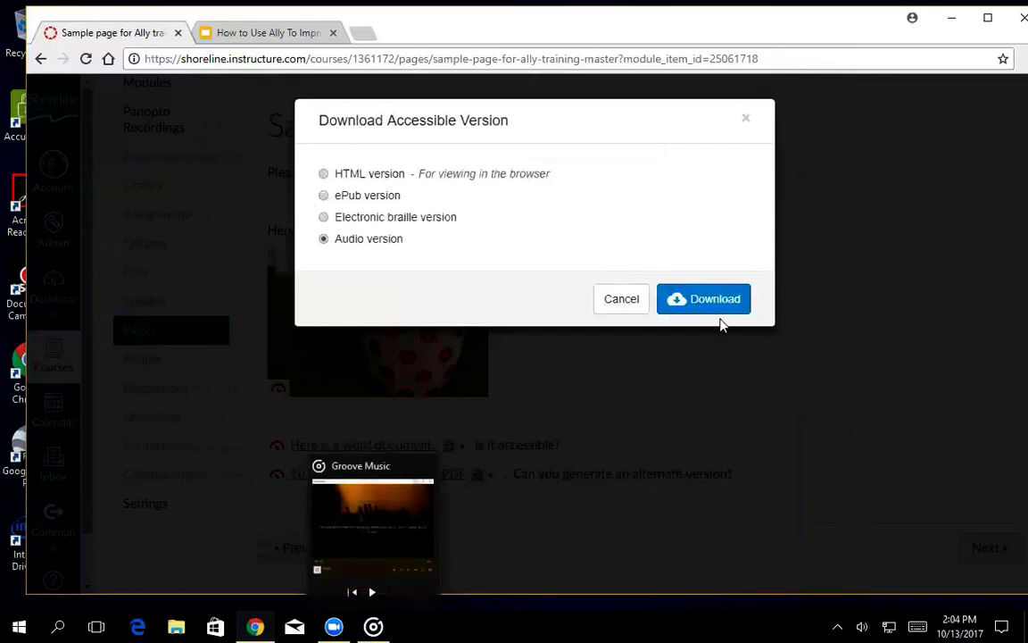
pyautogui.click(630, 301)
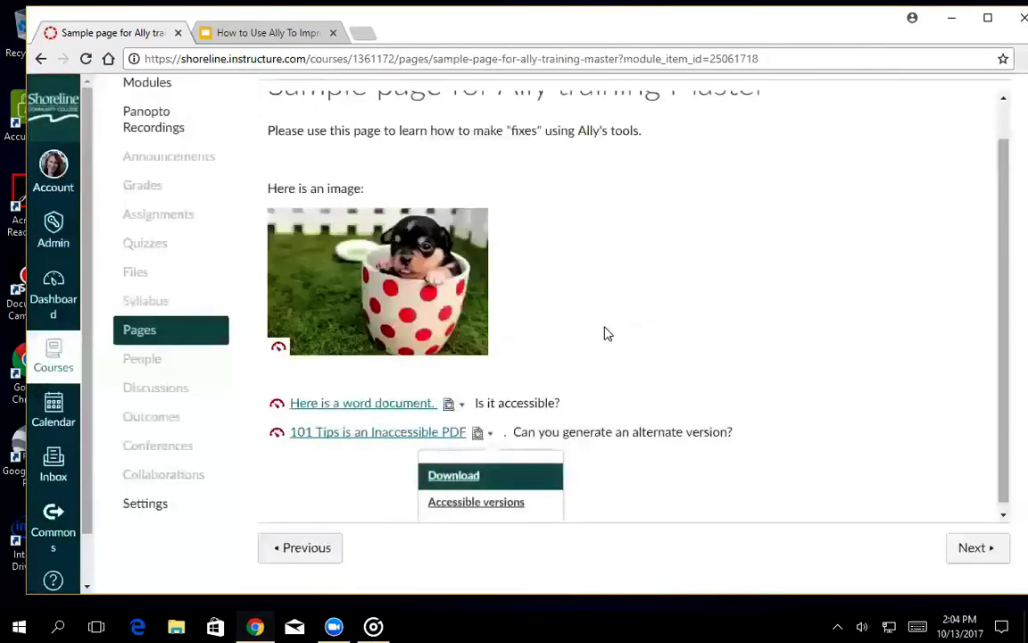
# - Preview the 101 Tips PDF on the page and look through it to the last page
pyautogui.click(478, 433)
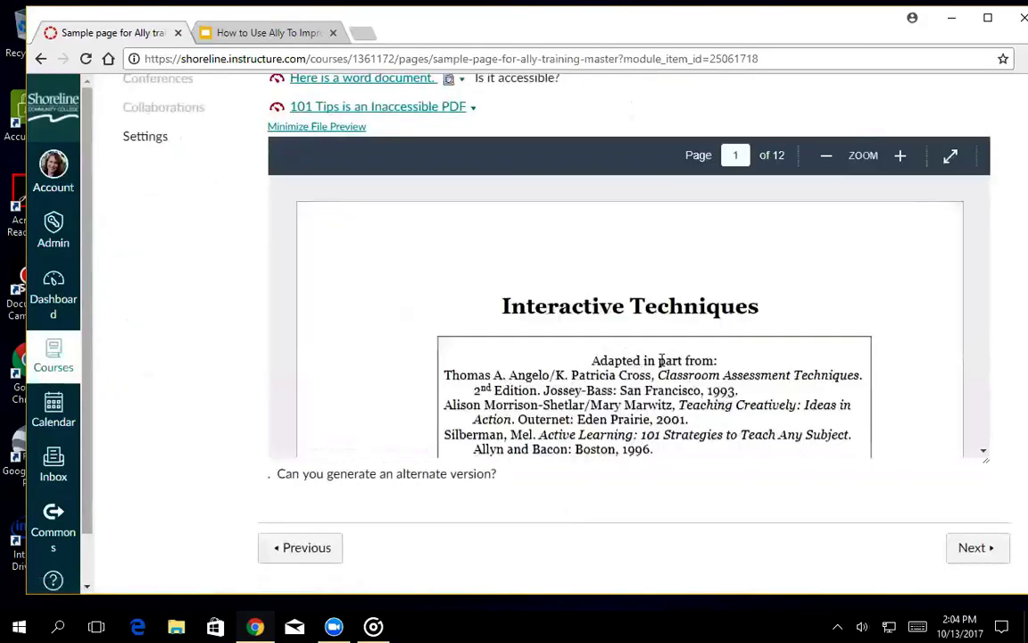
pyautogui.scroll(-10, 769, 349)
pyautogui.scroll(-15, 765, 342)
pyautogui.scroll(-15, 744, 274)
pyautogui.scroll(-15, 744, 277)
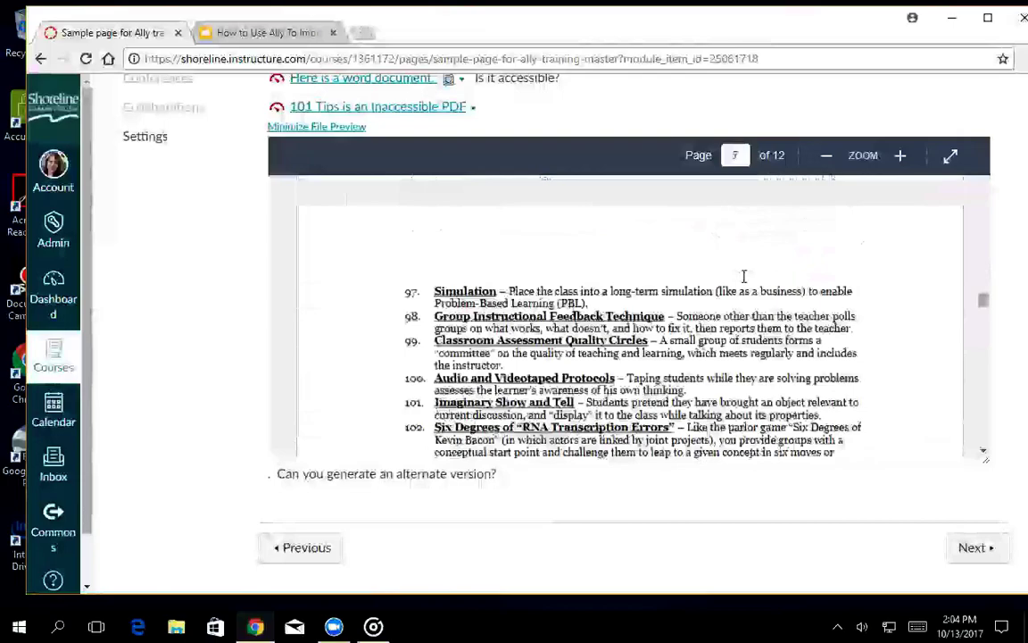
pyautogui.scroll(-15, 743, 277)
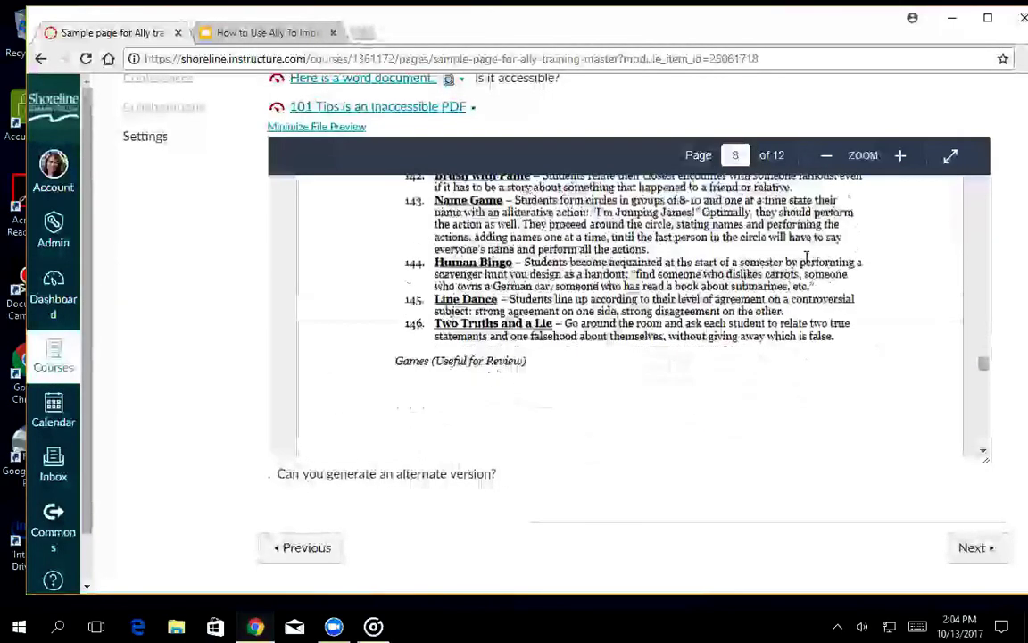
pyautogui.moveTo(976, 357); pyautogui.dragTo(985, 435)
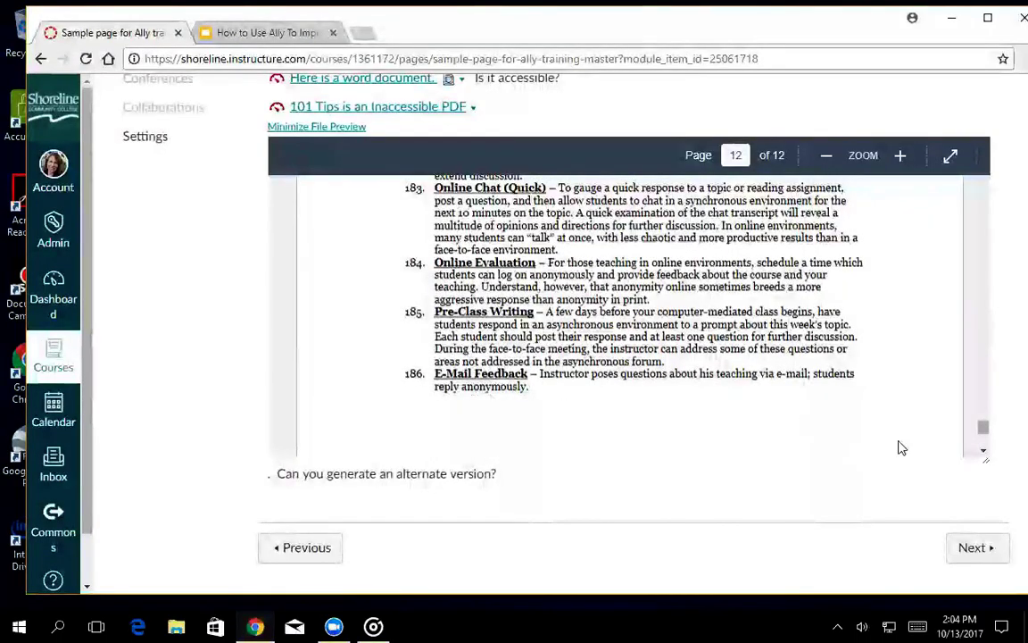
# - Play the 101_tips audio version in Groove Music and bring the 101 Tips PDF preview back to the top of page 1
pyautogui.moveTo(984, 427); pyautogui.dragTo(989, 189)
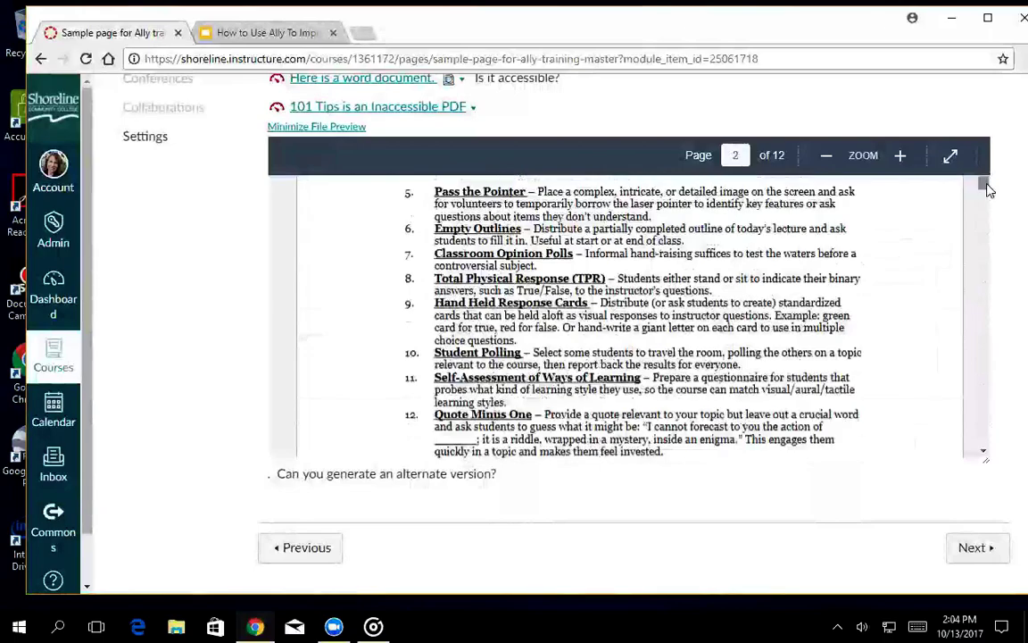
pyautogui.scroll(8, 685, 305)
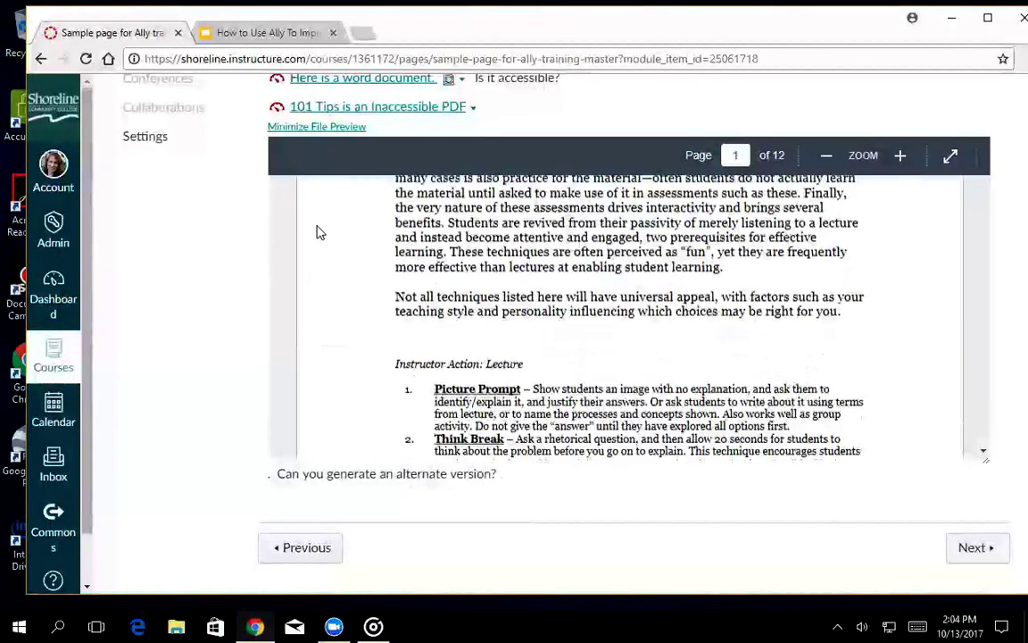
pyautogui.click(332, 626)
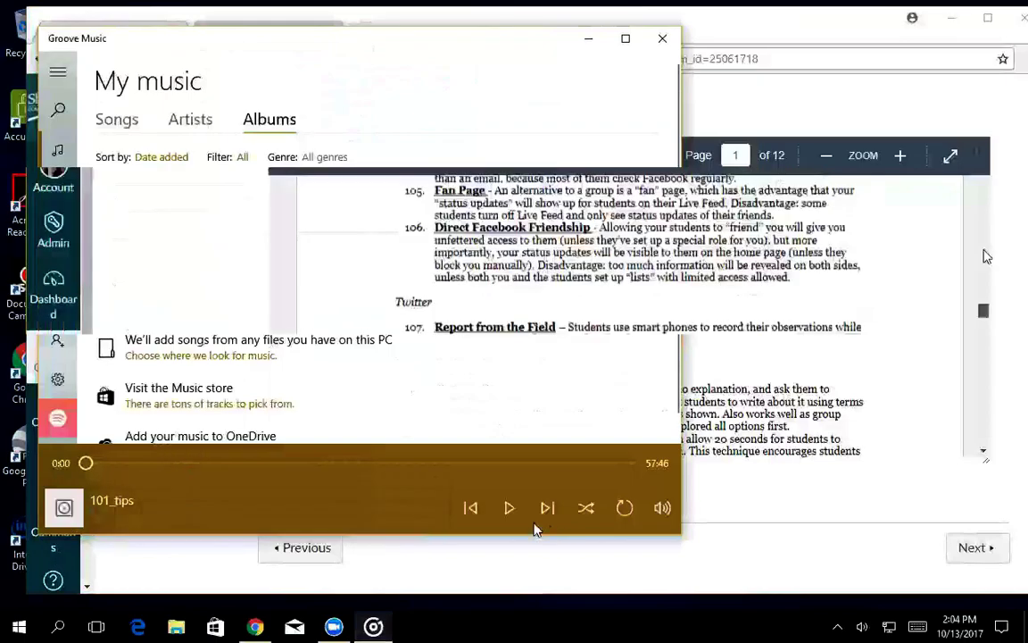
pyautogui.click(510, 511)
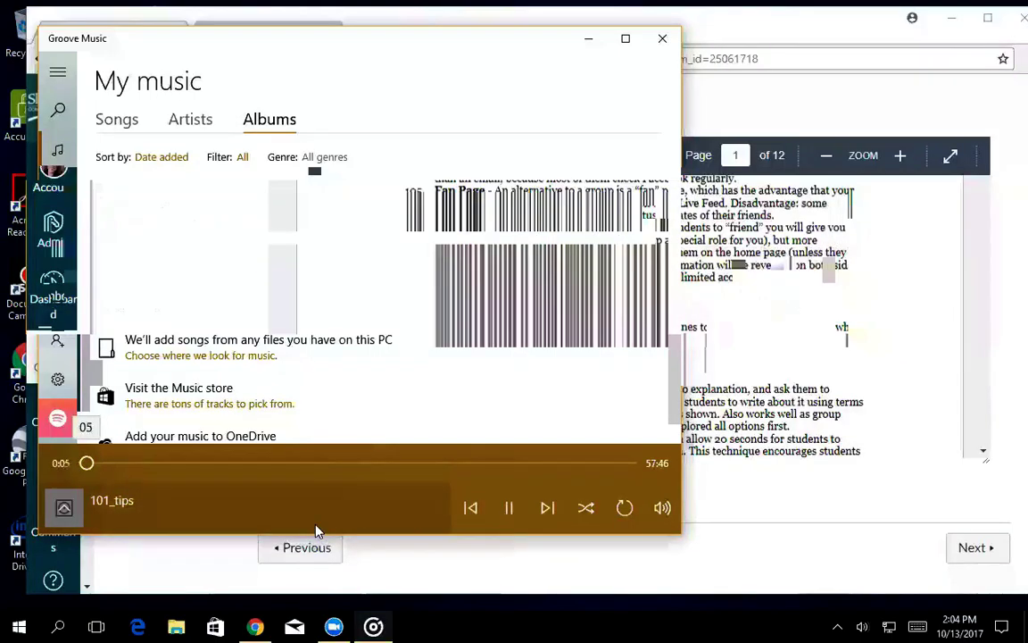
pyautogui.click(588, 39)
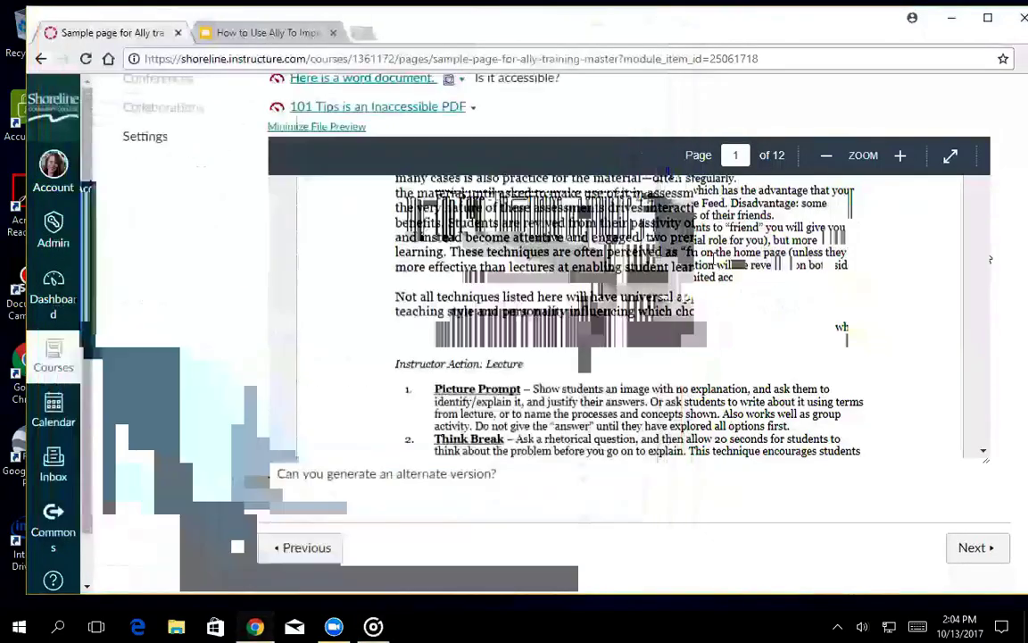
pyautogui.scroll(-3, 732, 342)
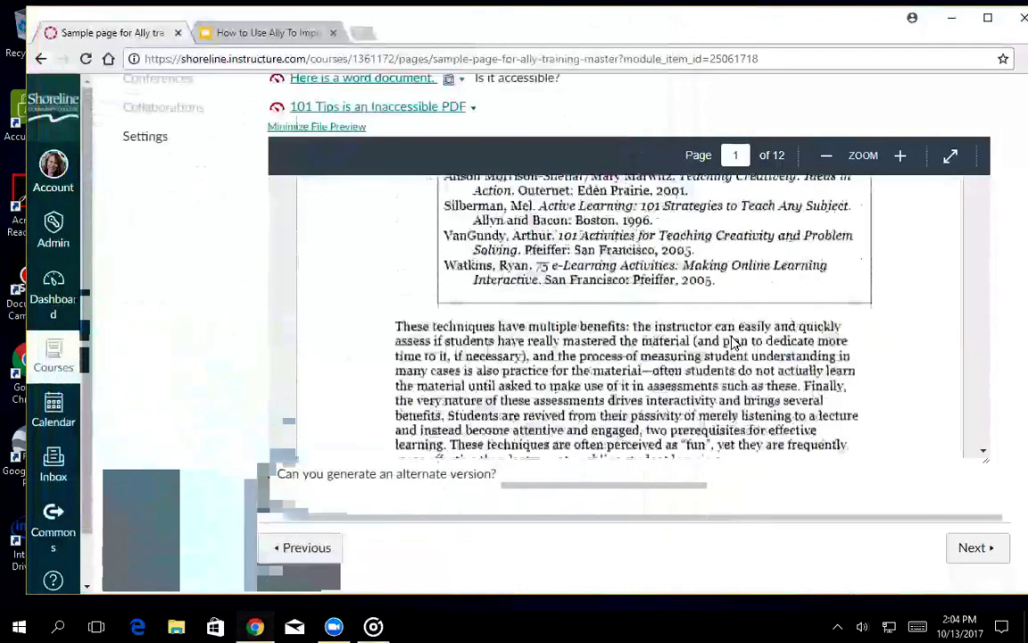
pyautogui.scroll(-2, 732, 341)
pyautogui.scroll(5, 732, 341)
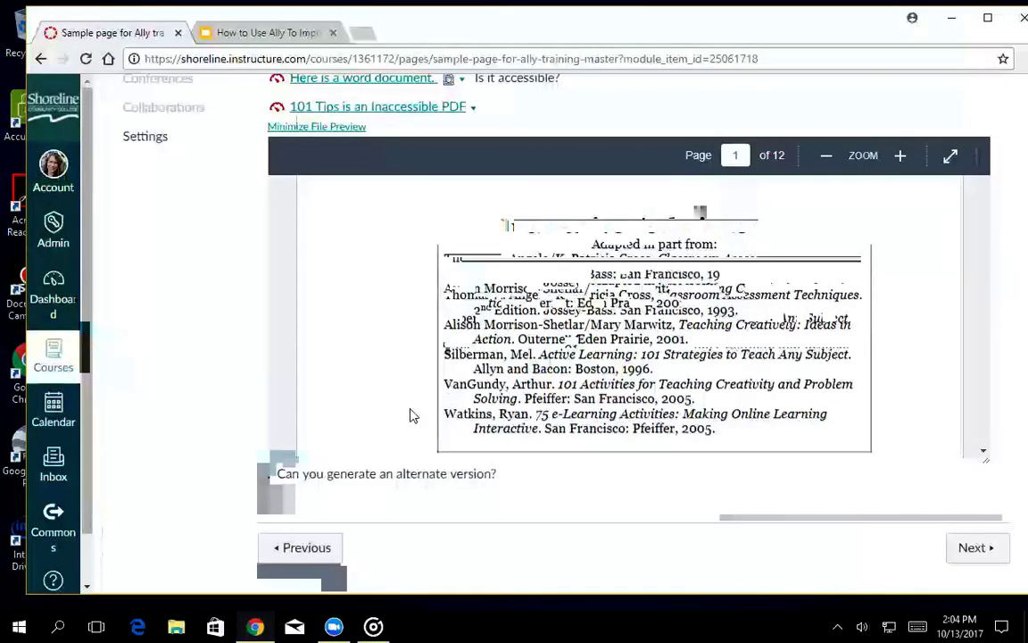
# - Reopen Groove Music, move the 101_tips playback position to about 50:22, and minimize the player
pyautogui.moveTo(373, 626)
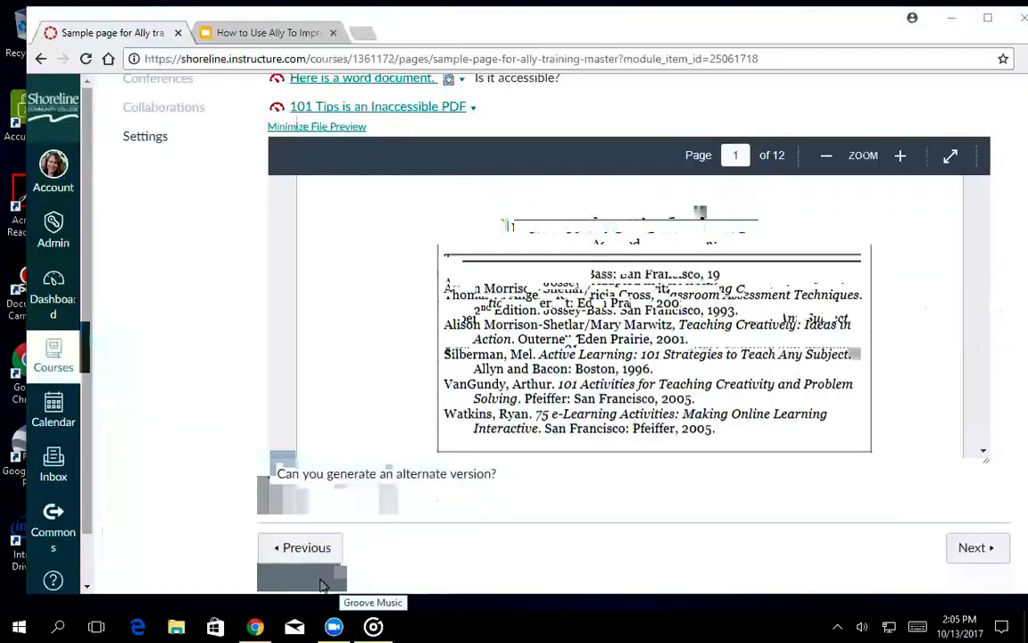
pyautogui.click(375, 625)
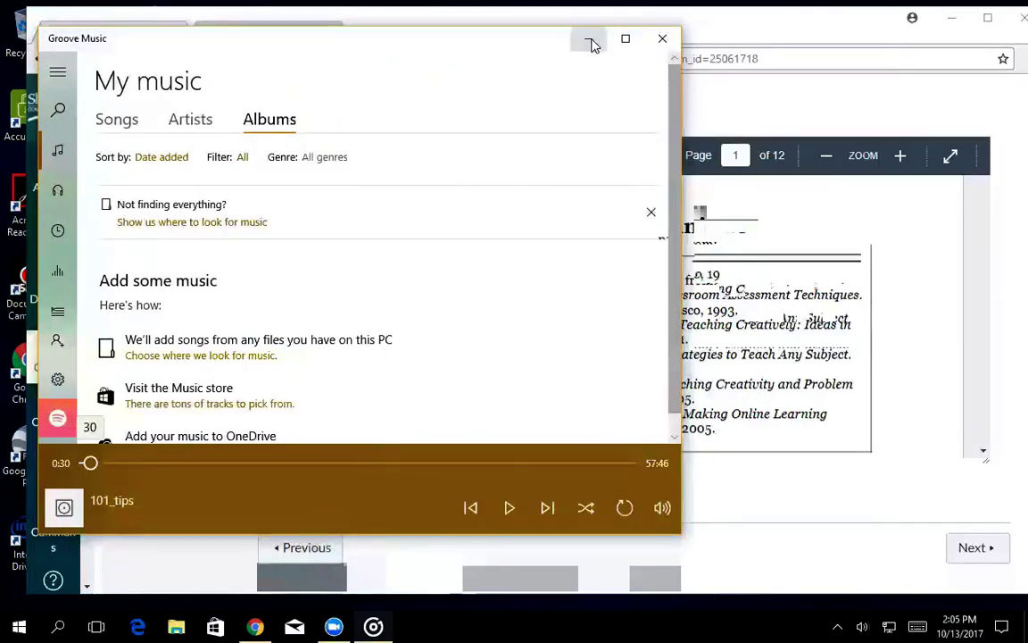
pyautogui.moveTo(90, 462); pyautogui.dragTo(562, 470)
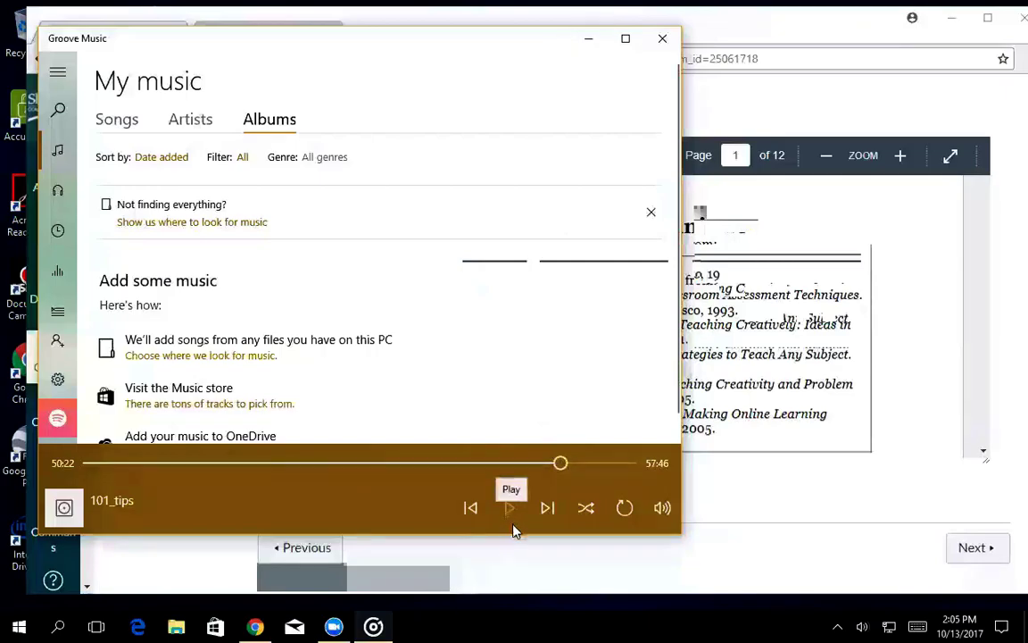
pyautogui.click(593, 40)
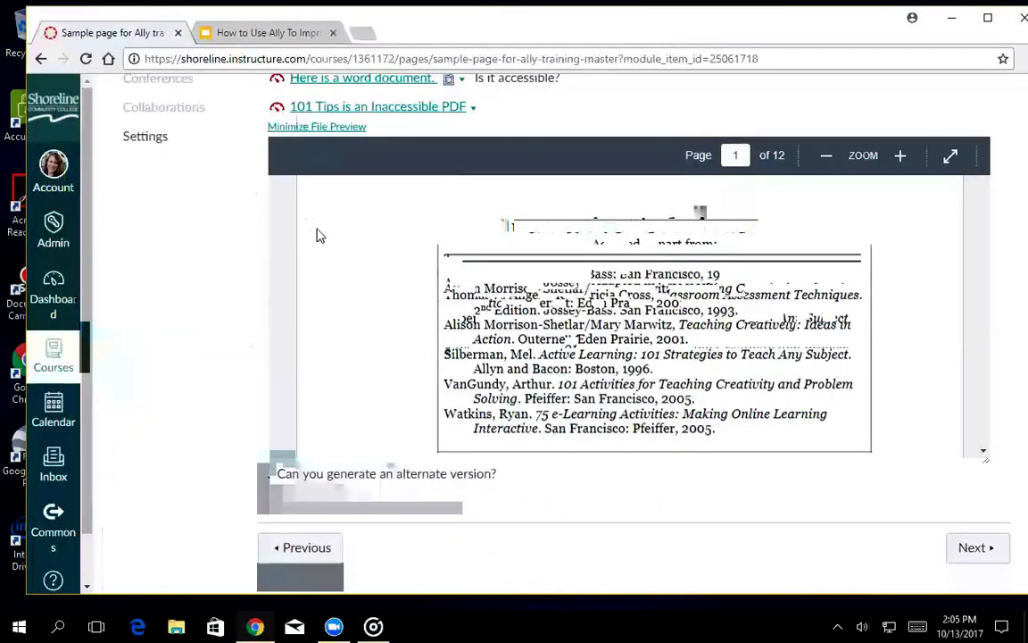
# - View the accessible version options for the Word document and cancel without downloading
pyautogui.scroll(2, 319, 268)
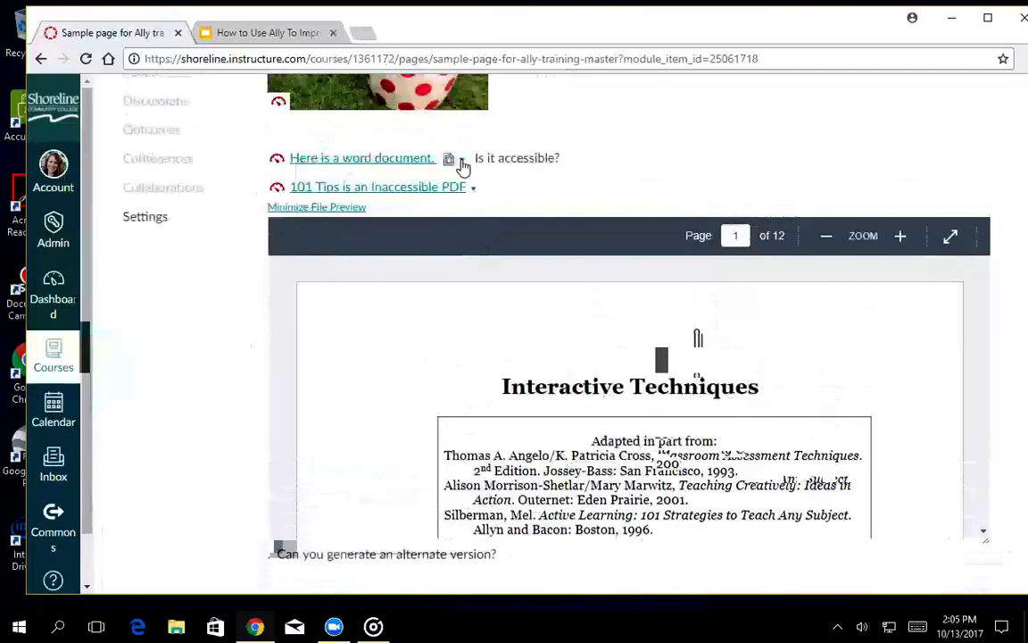
pyautogui.click(462, 164)
pyautogui.click(445, 229)
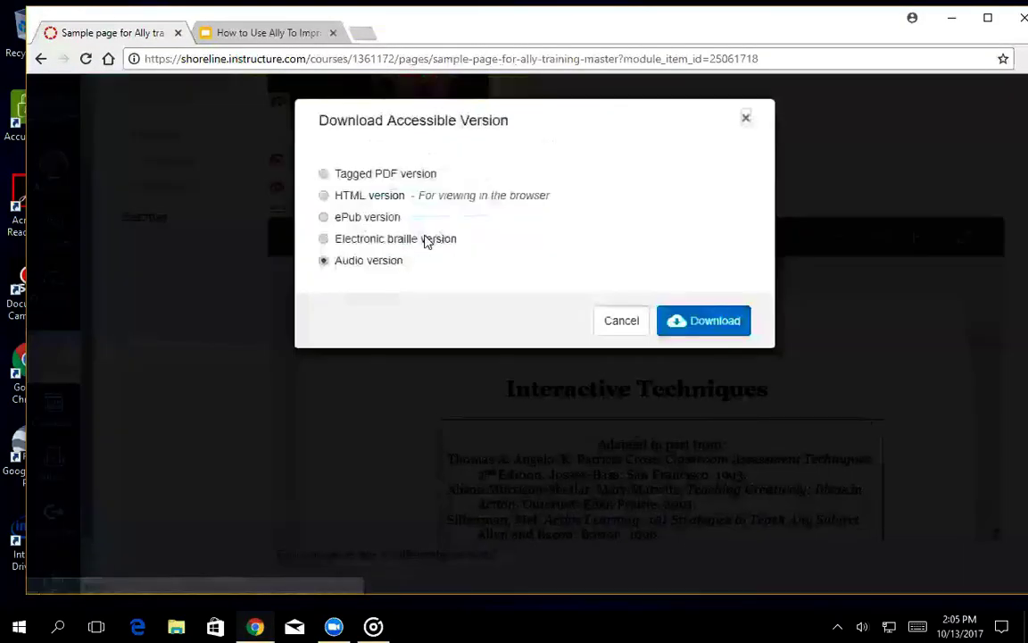
pyautogui.click(621, 322)
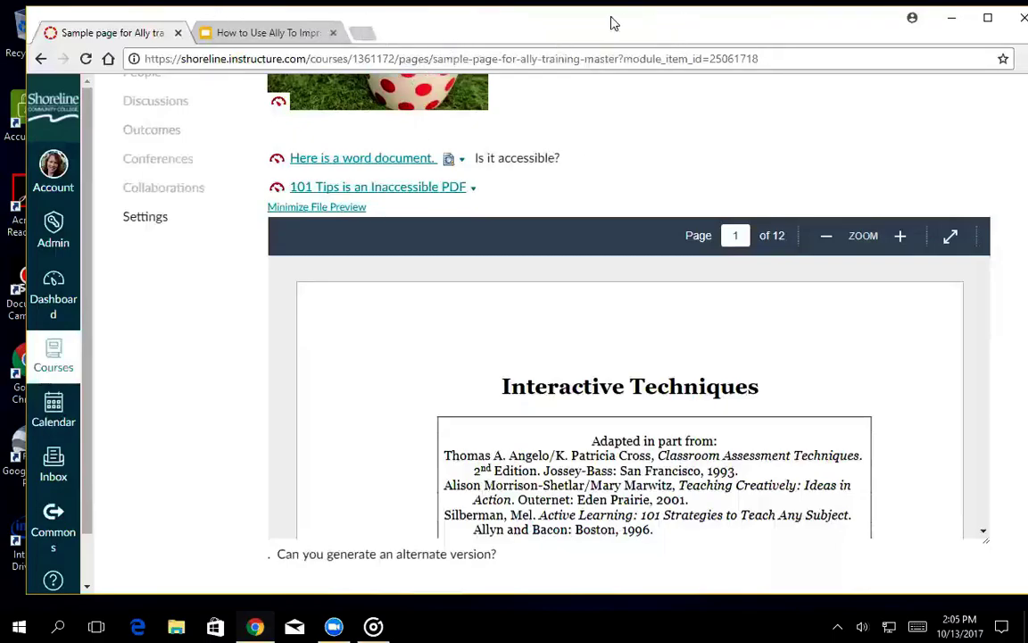
# - Present the Ally slides in Google Slides from "Now you try it!" to "Resources, Survey & 10 Hour Credit", and exit one slide back
pyautogui.scroll(3, 173, 397)
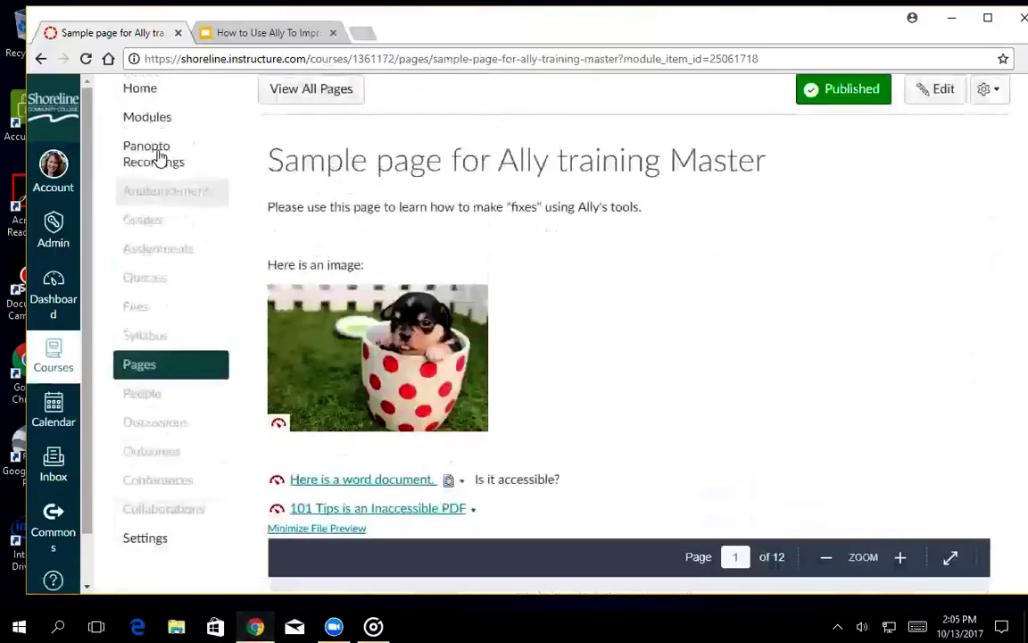
pyautogui.click(211, 33)
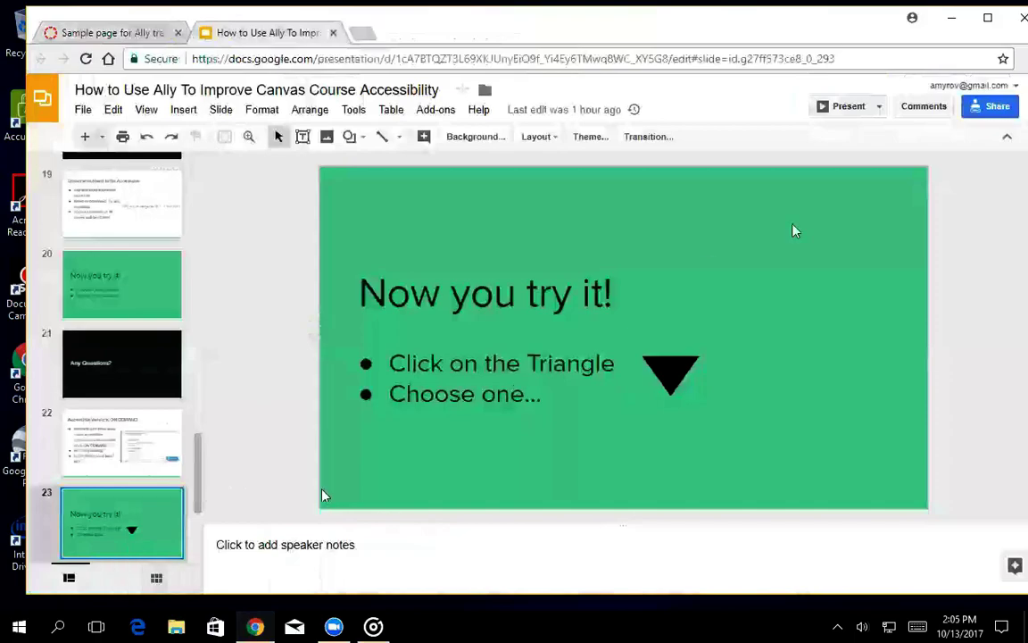
pyautogui.hotkey('ctrl', 'F5')
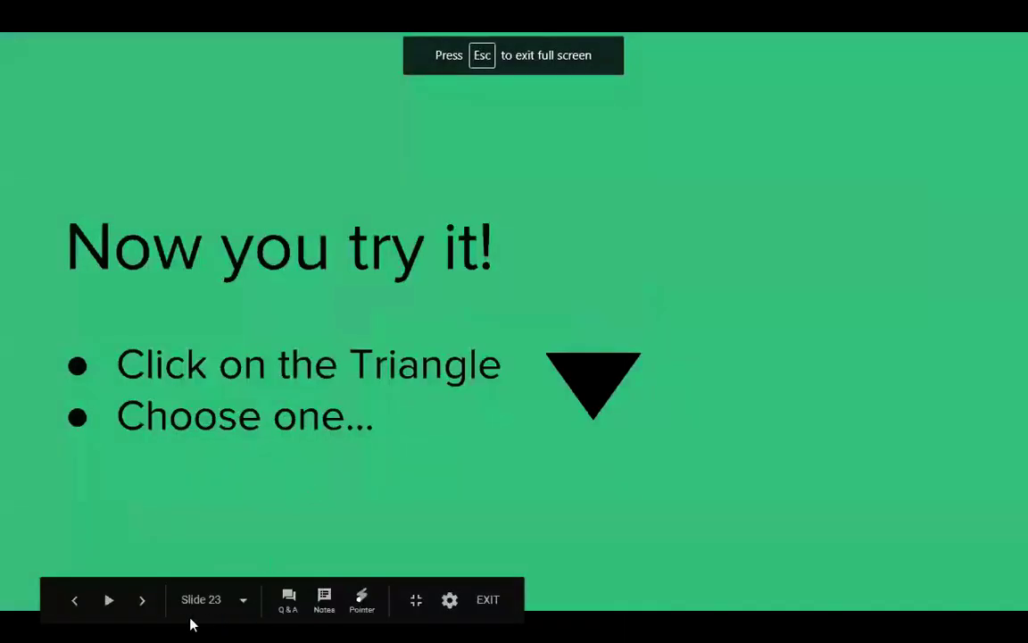
pyautogui.click(140, 601)
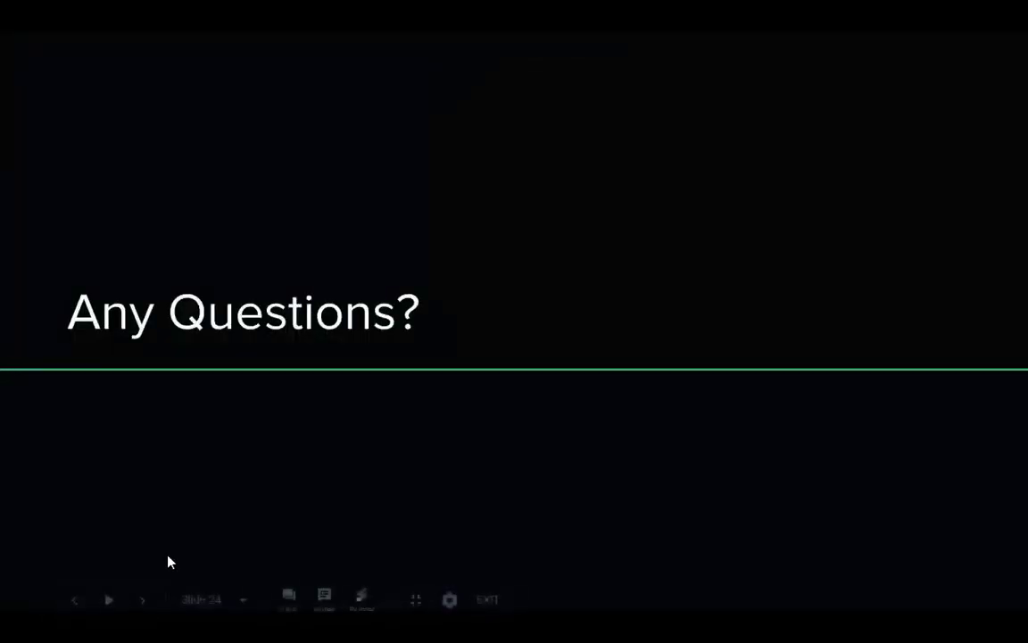
pyautogui.click(141, 604)
pyautogui.click(141, 604)
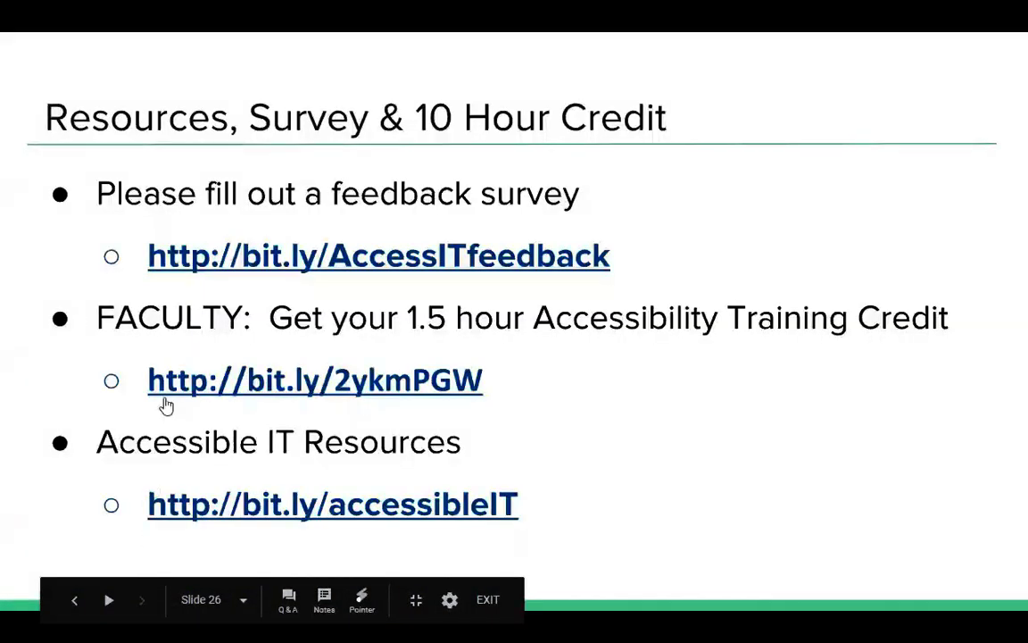
pyautogui.click(76, 602)
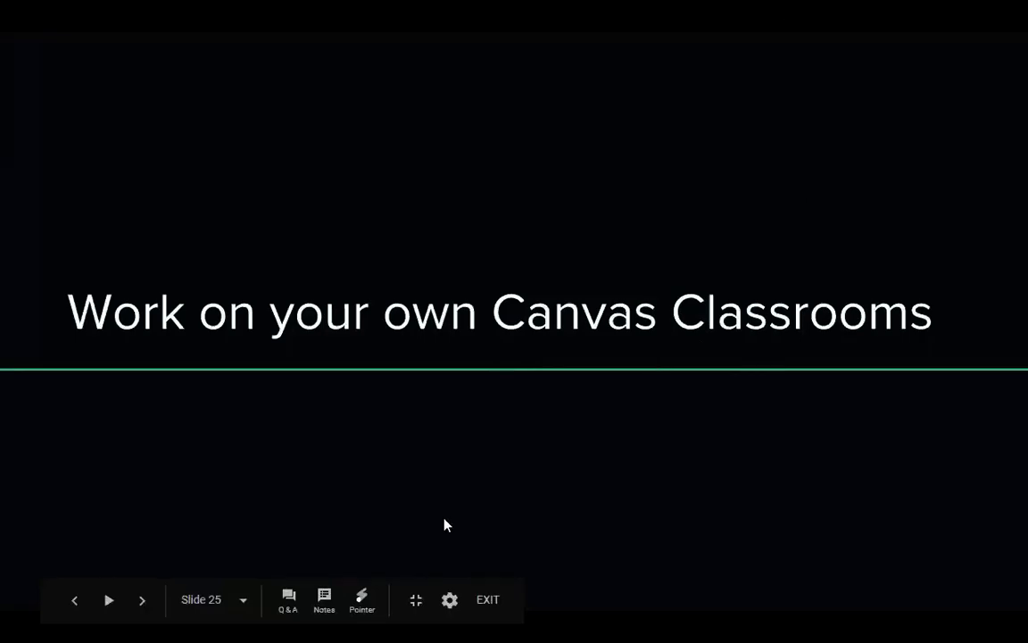
pyautogui.click(490, 599)
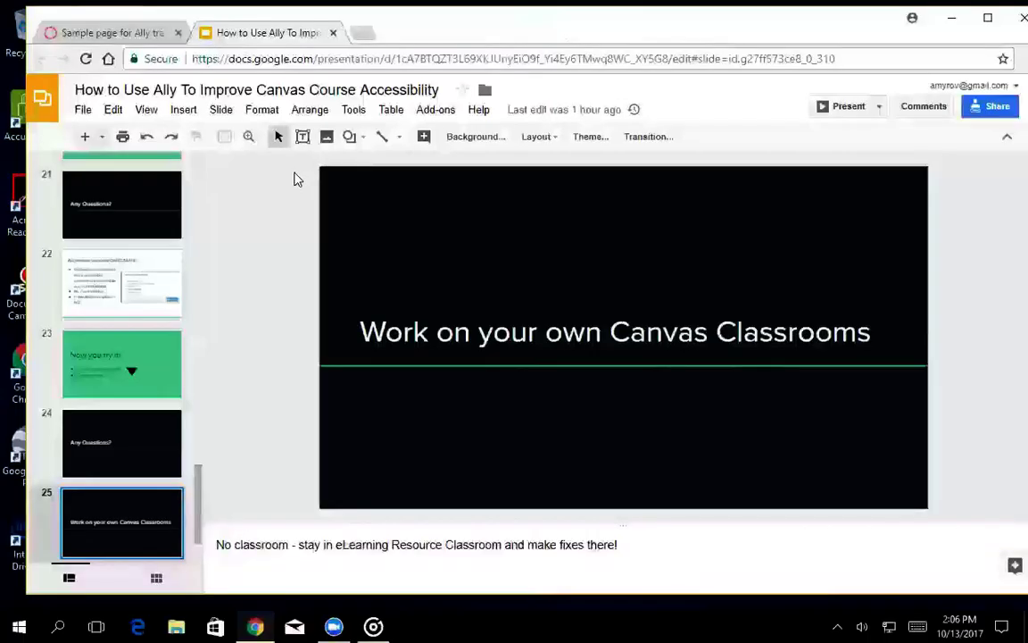
# - Return to the Canvas sample page, download the Word document's electronic braille version, and open the downloaded Universal Design.brf file
pyautogui.click(134, 33)
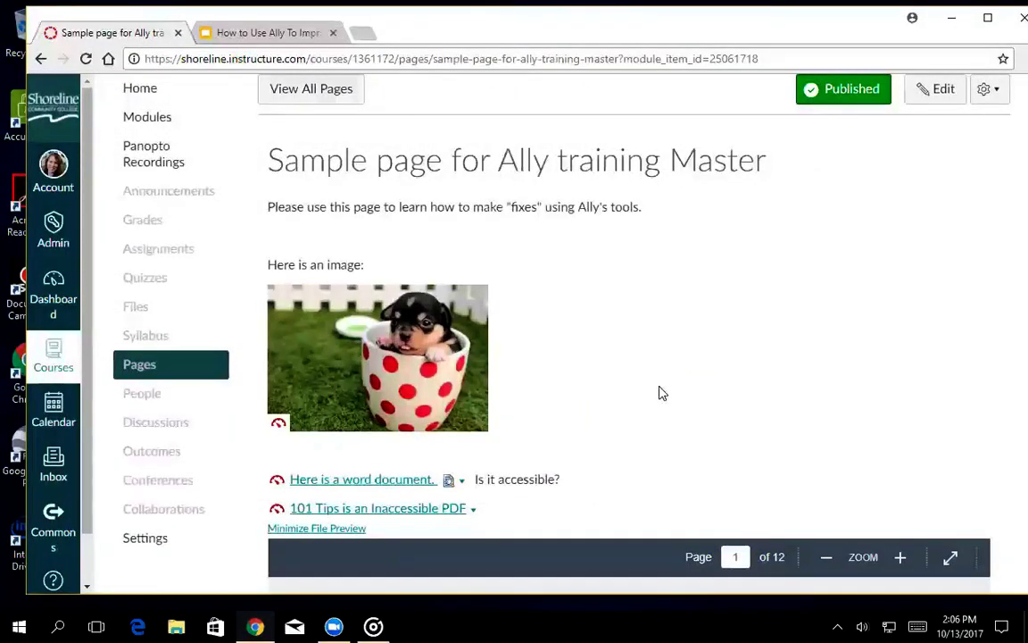
pyautogui.scroll(-4, 659, 393)
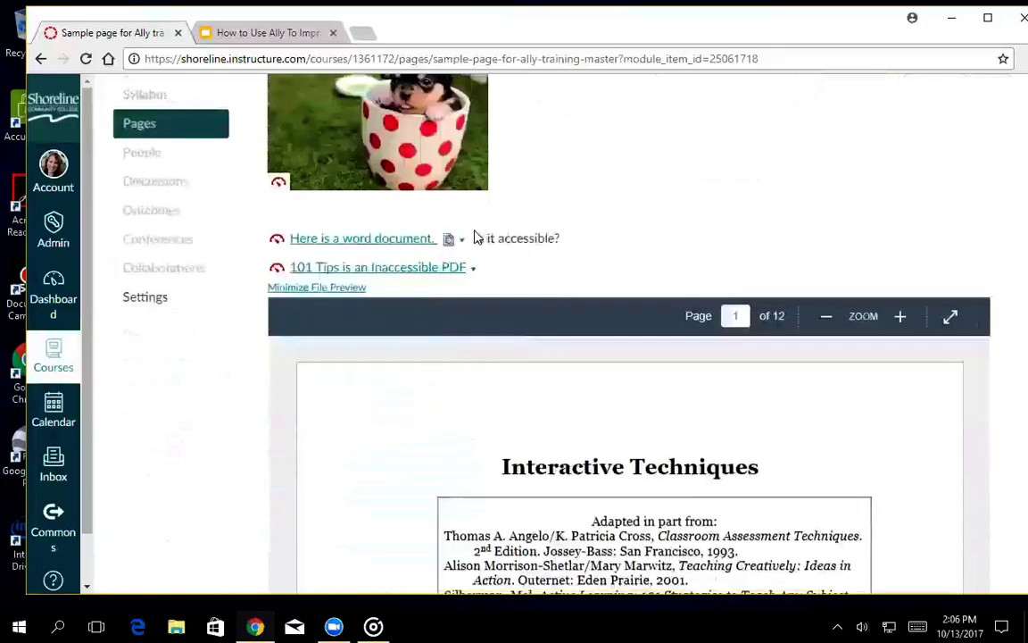
pyautogui.click(461, 243)
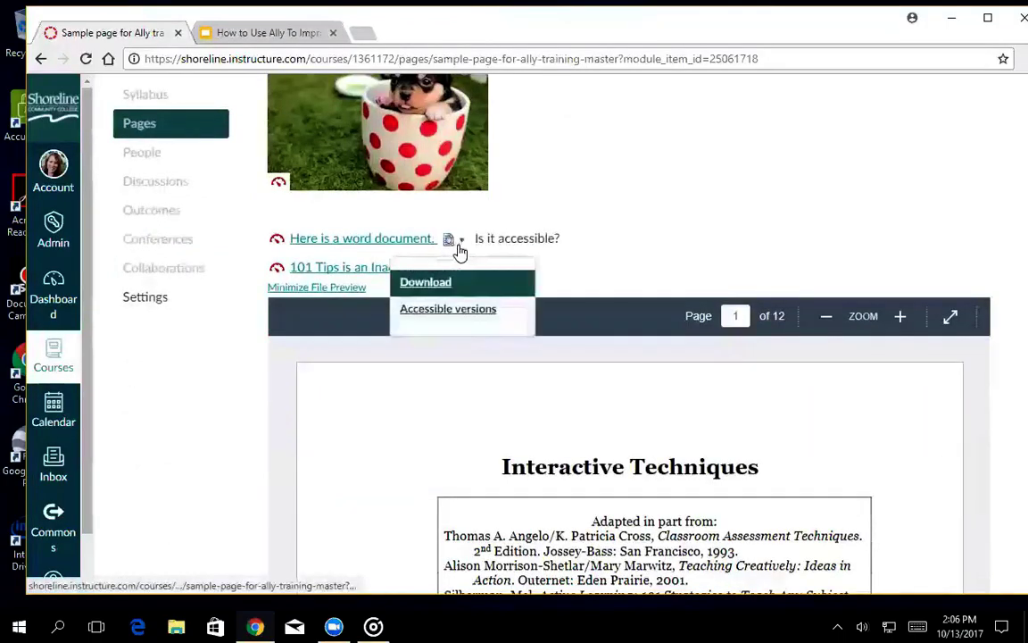
pyautogui.click(431, 312)
pyautogui.click(371, 243)
pyautogui.click(736, 327)
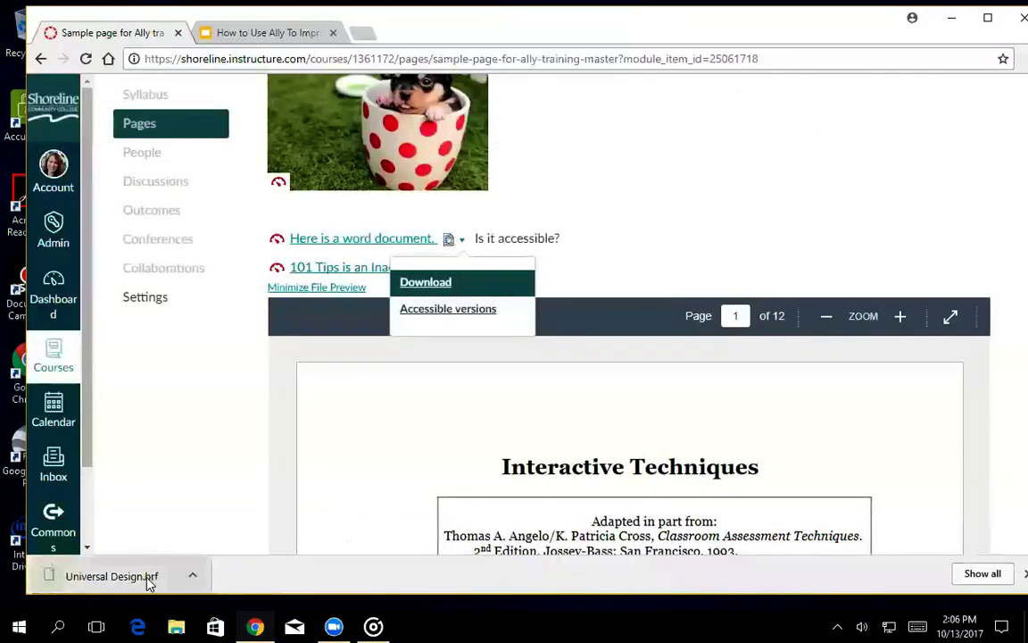
pyautogui.click(149, 576)
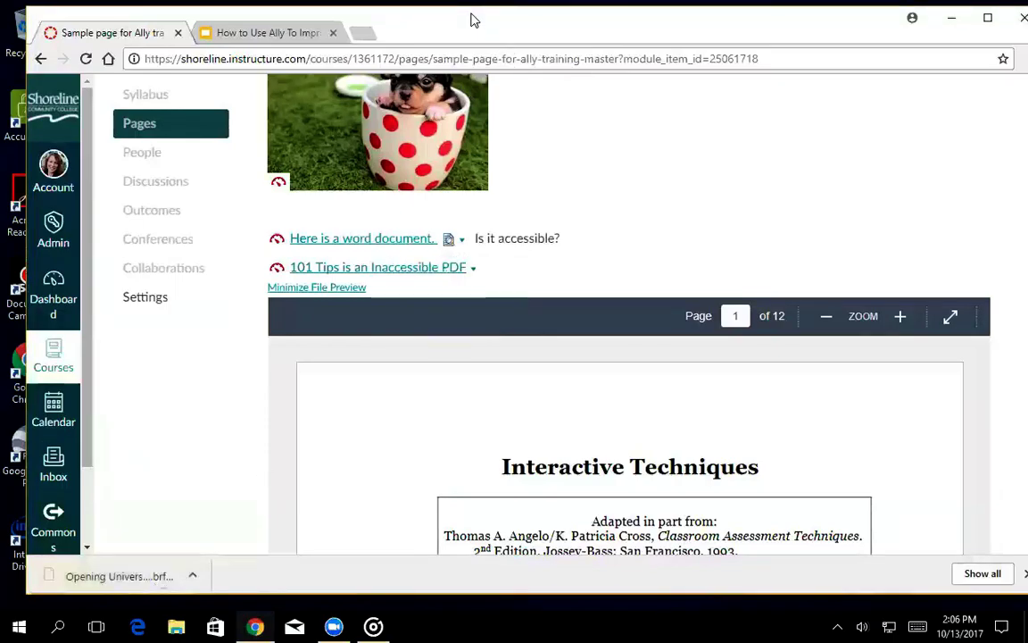
# - Search Google Images for "digital braille" in a new browser tab
pyautogui.click(362, 32)
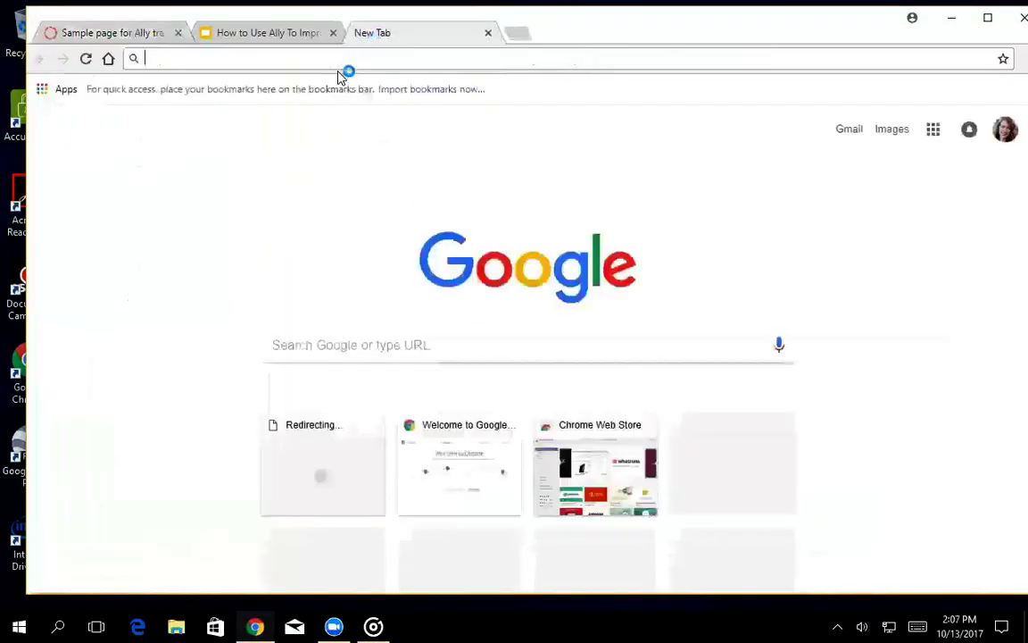
pyautogui.write('braile')
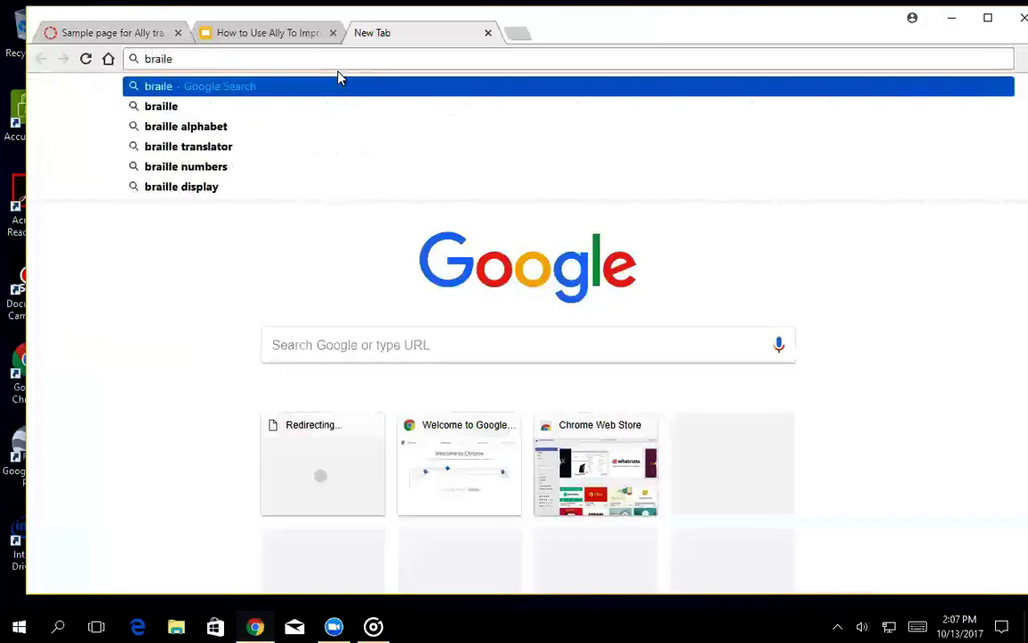
pyautogui.press('BackSpace')
pyautogui.write('le')
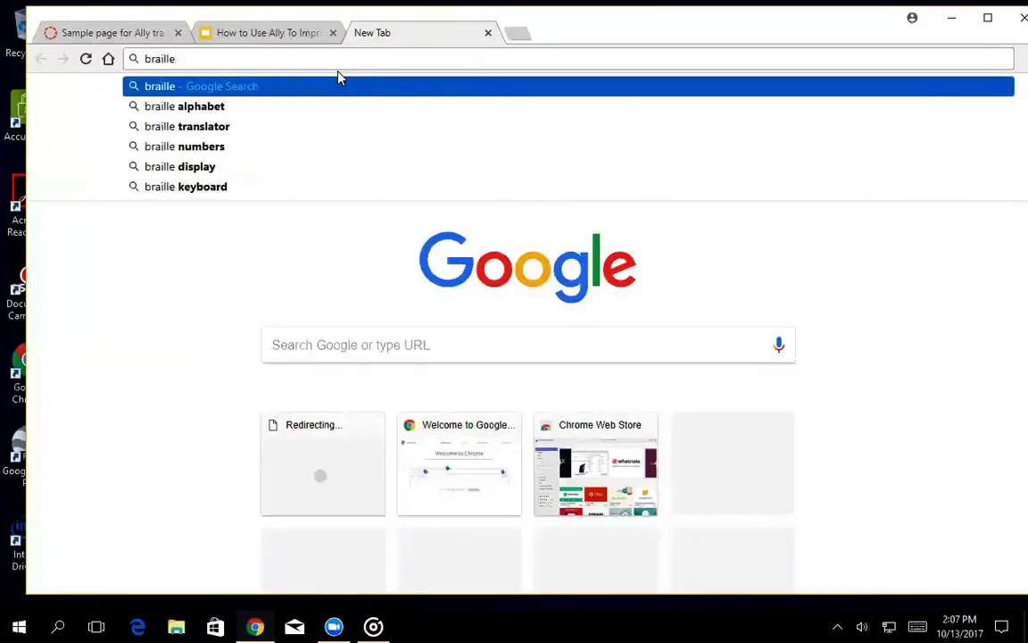
pyautogui.moveTo(196, 58); pyautogui.dragTo(122, 69)
pyautogui.write('digit')
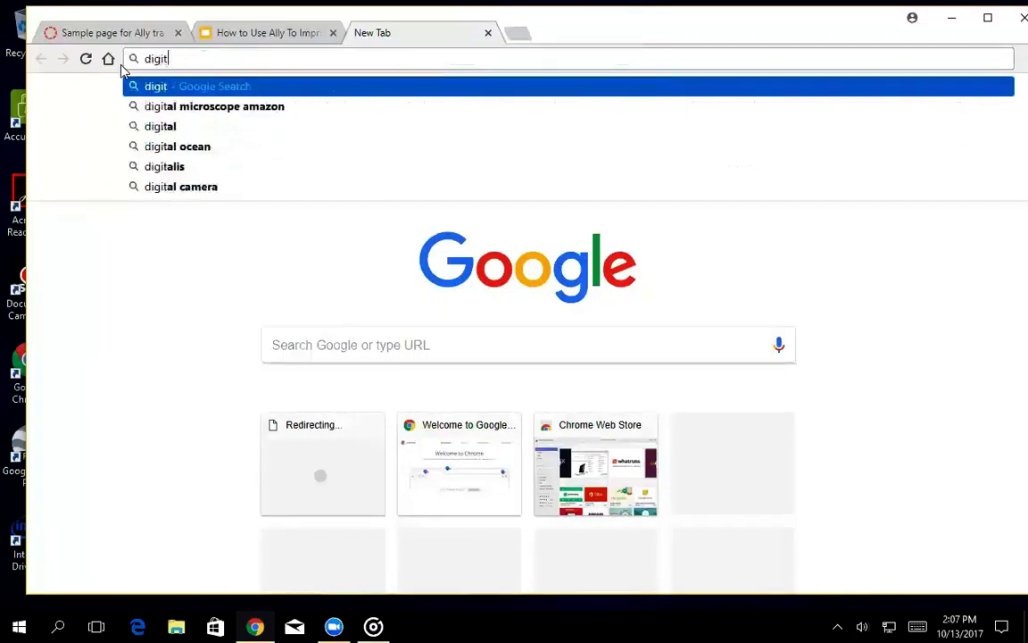
pyautogui.write('al braille')
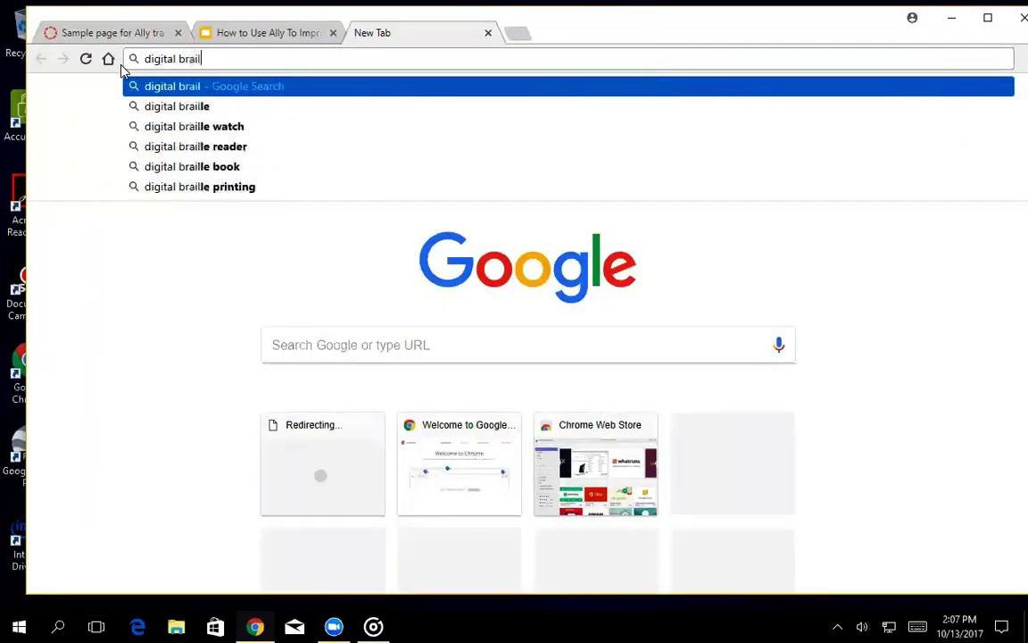
pyautogui.press('Return')
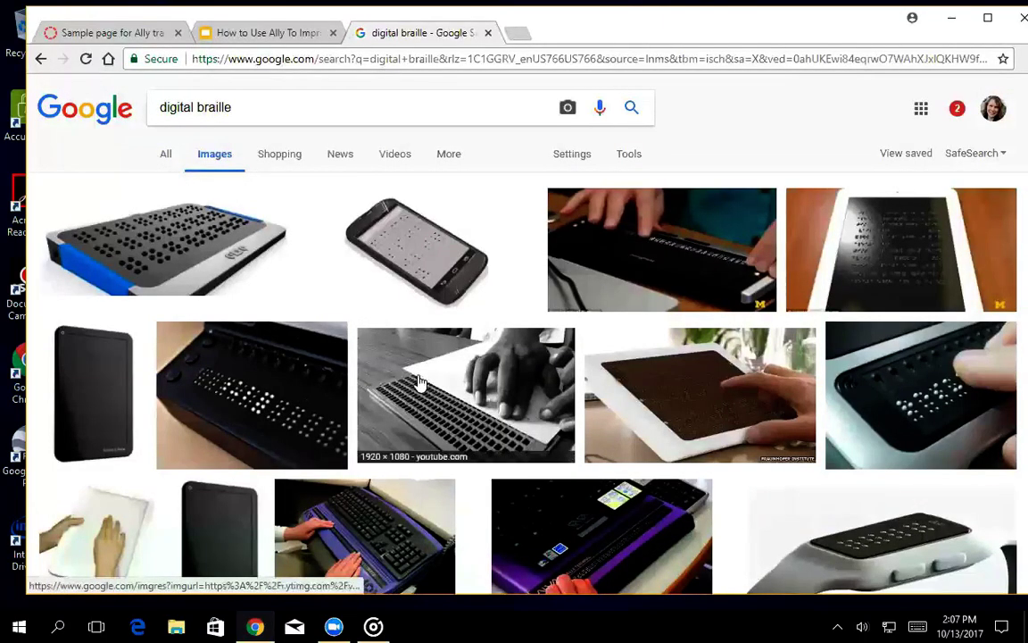
# - Enlarge the Paths to Literacy image of hands on a braille display keyboard, visit its source page, and close that page
pyautogui.scroll(-2, 401, 448)
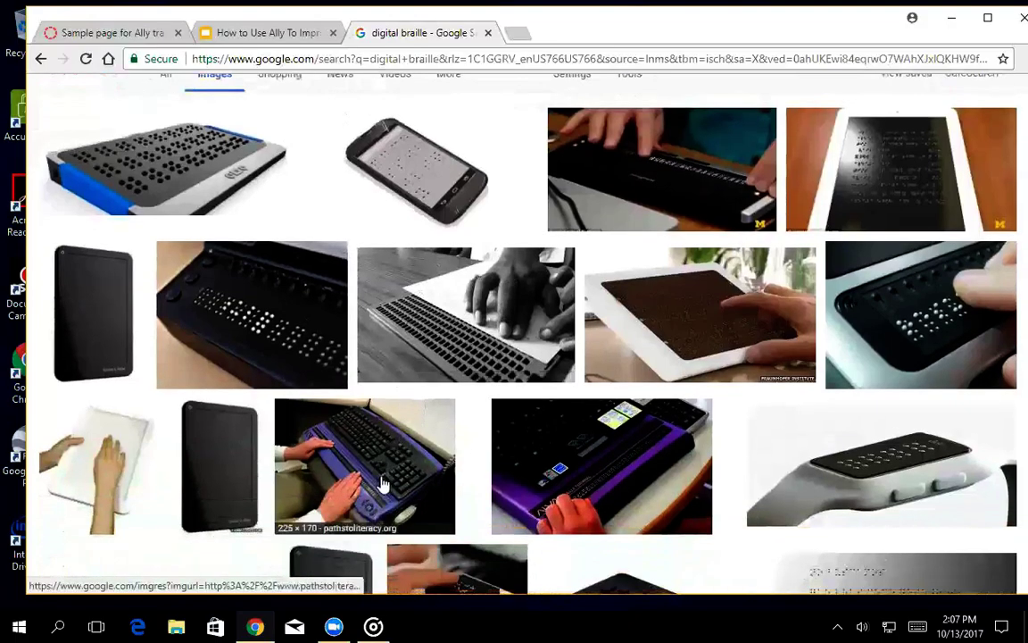
pyautogui.click(393, 459)
pyautogui.click(384, 393)
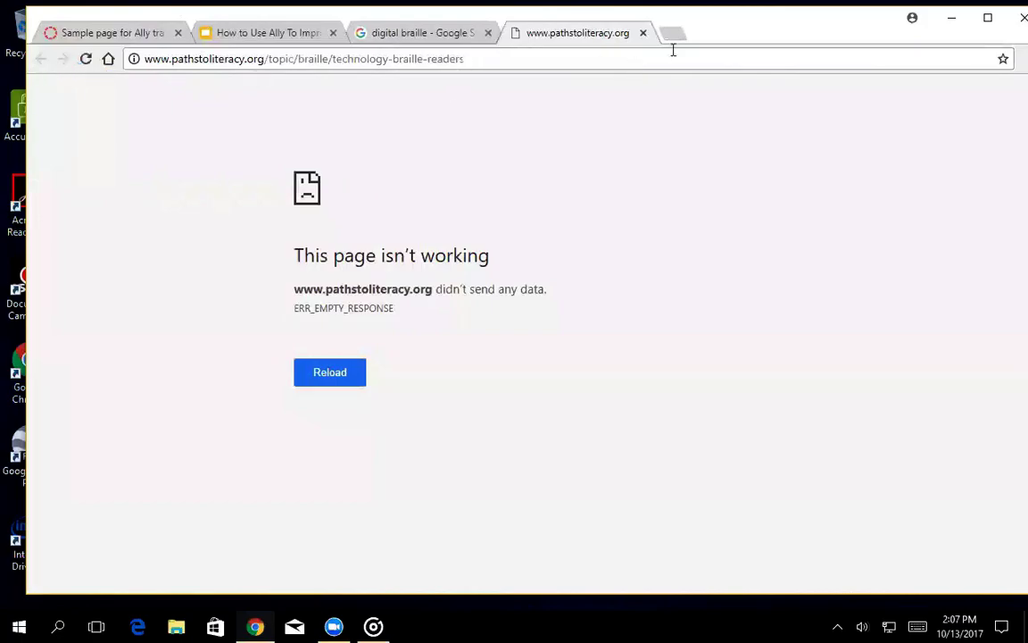
pyautogui.click(643, 33)
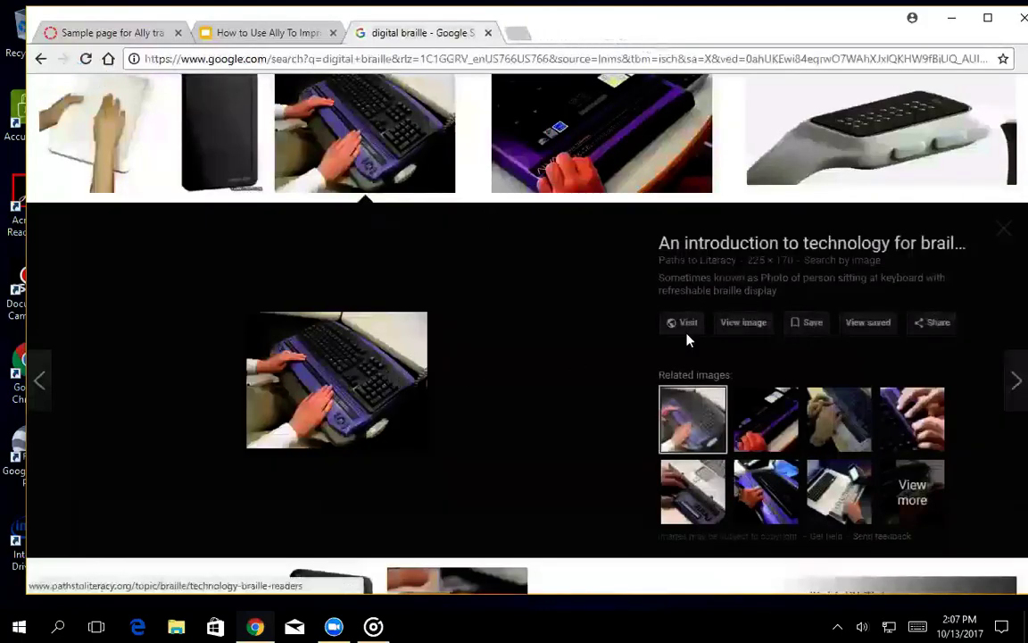
# - Enlarge the District Dispatch image of a finger on a refreshable braille display, and close the image search page
pyautogui.scroll(3, 259, 232)
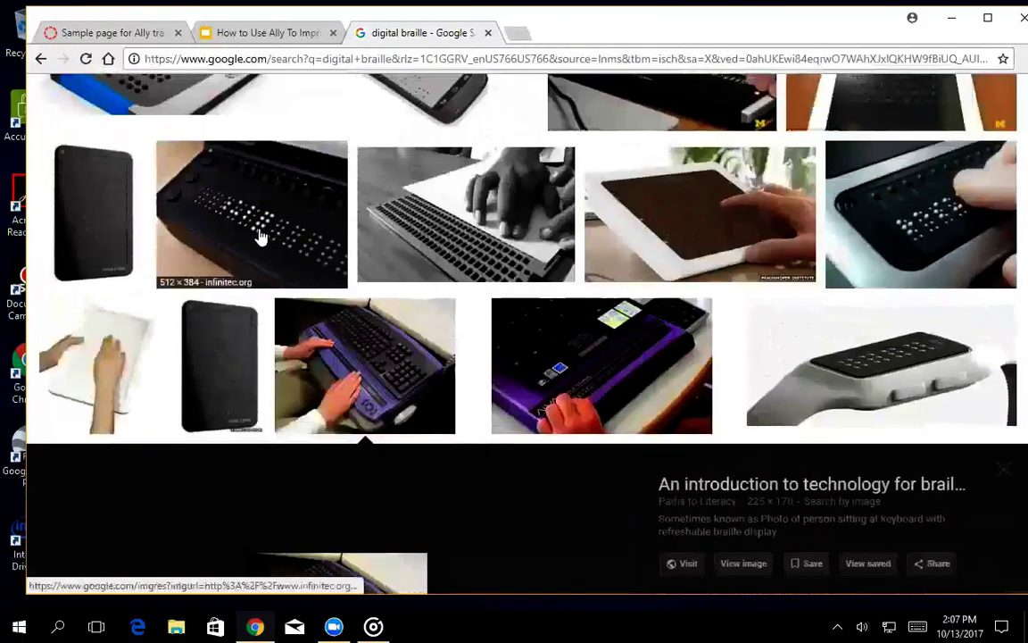
pyautogui.scroll(1, 232, 250)
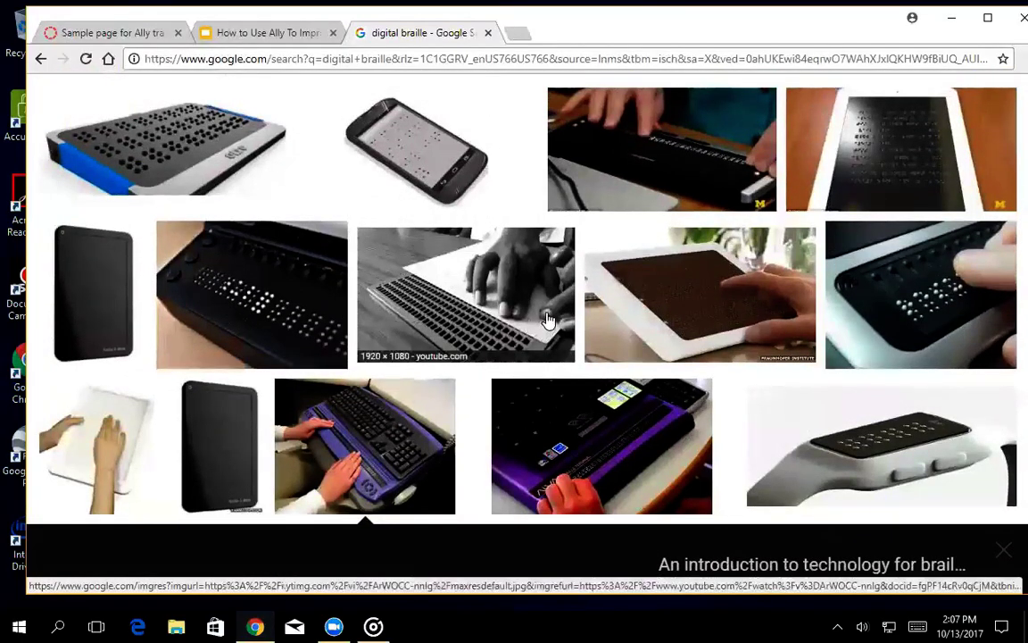
pyautogui.click(880, 317)
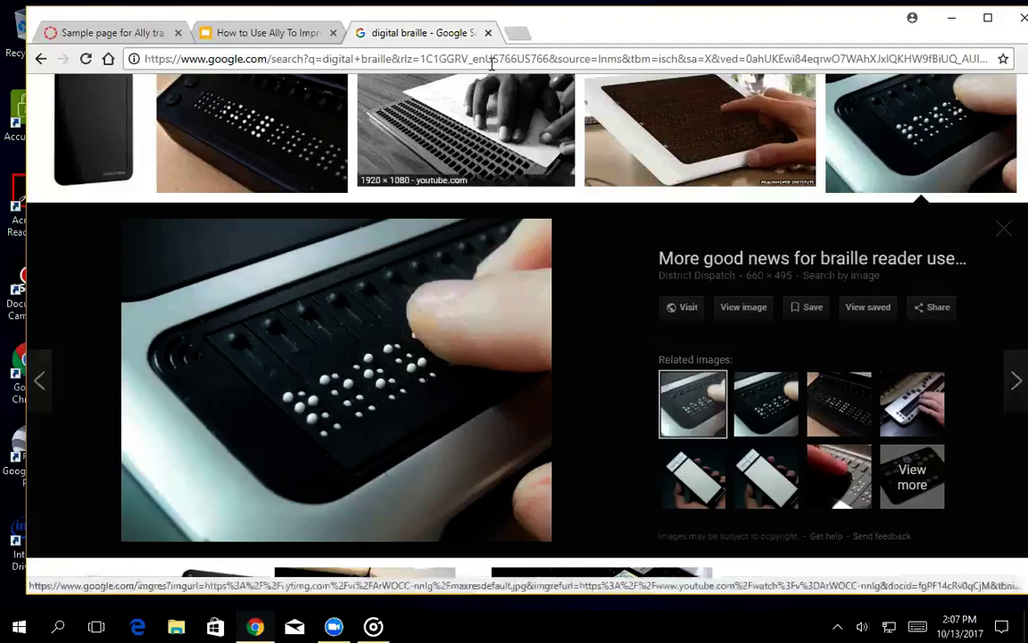
pyautogui.click(488, 33)
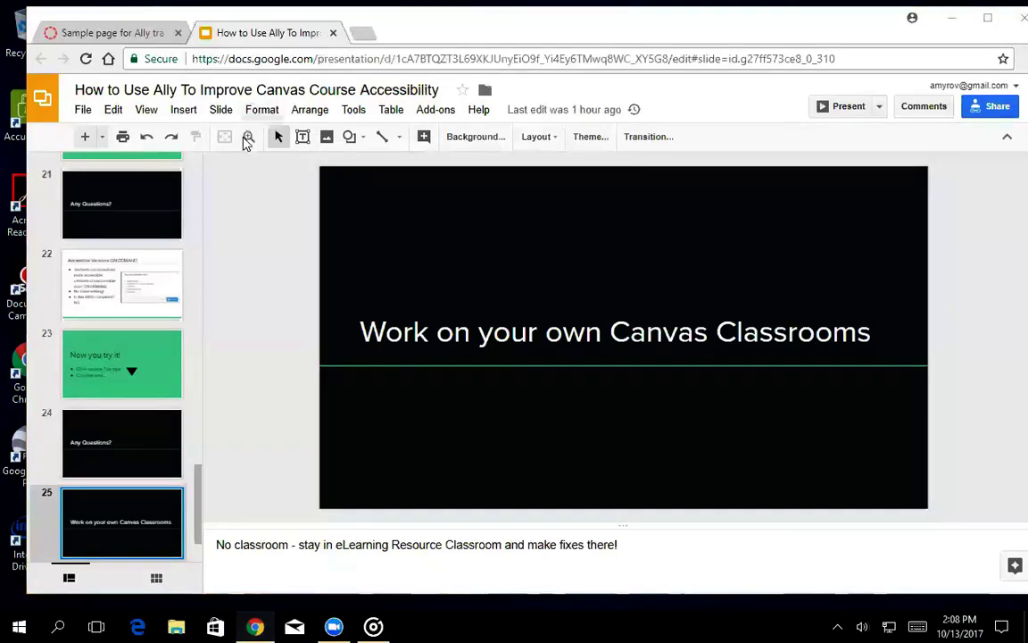
# - Review the Word document's accessible versions on the Canvas sample page, select Tagged PDF, and close the options without downloading
pyautogui.click(132, 33)
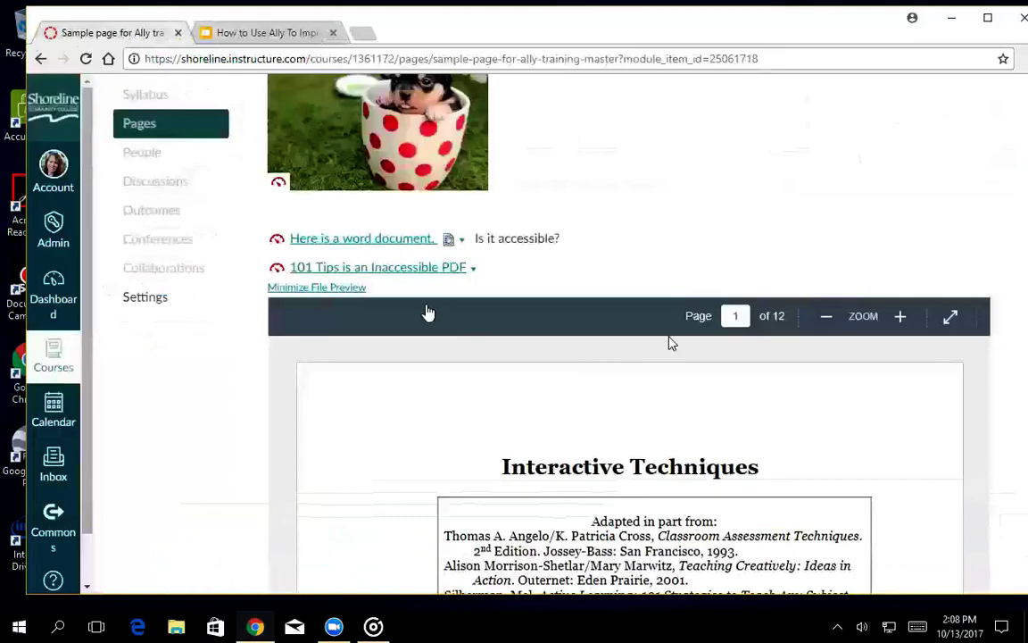
pyautogui.click(463, 242)
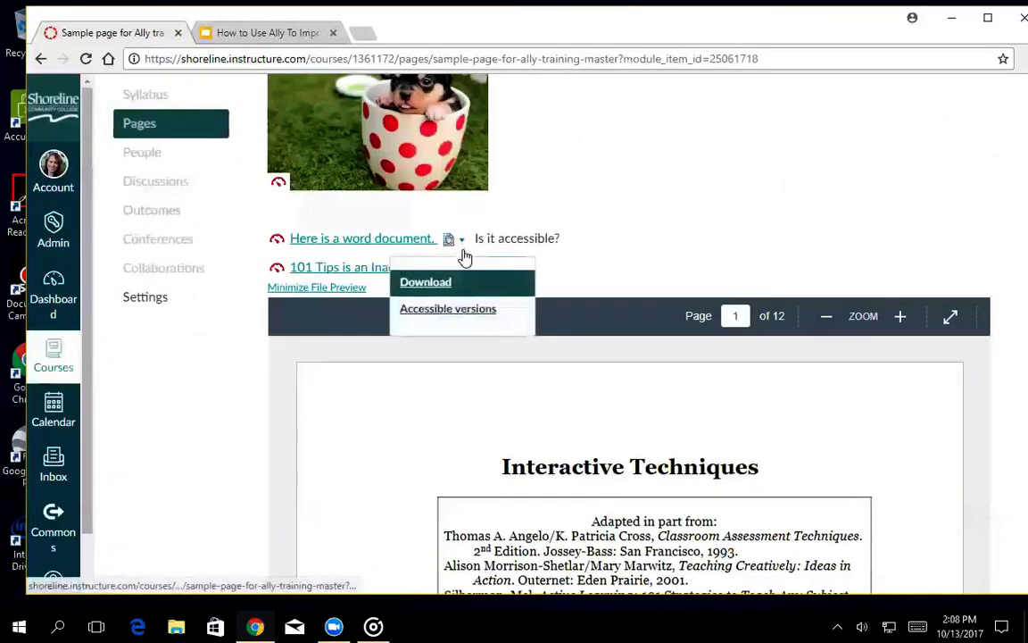
pyautogui.click(450, 308)
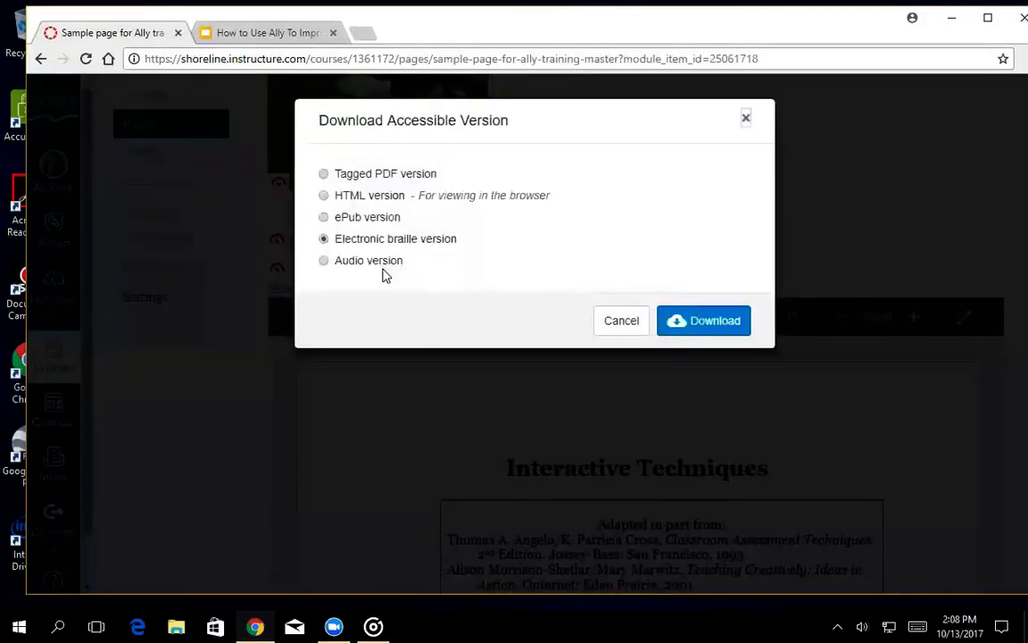
pyautogui.click(390, 175)
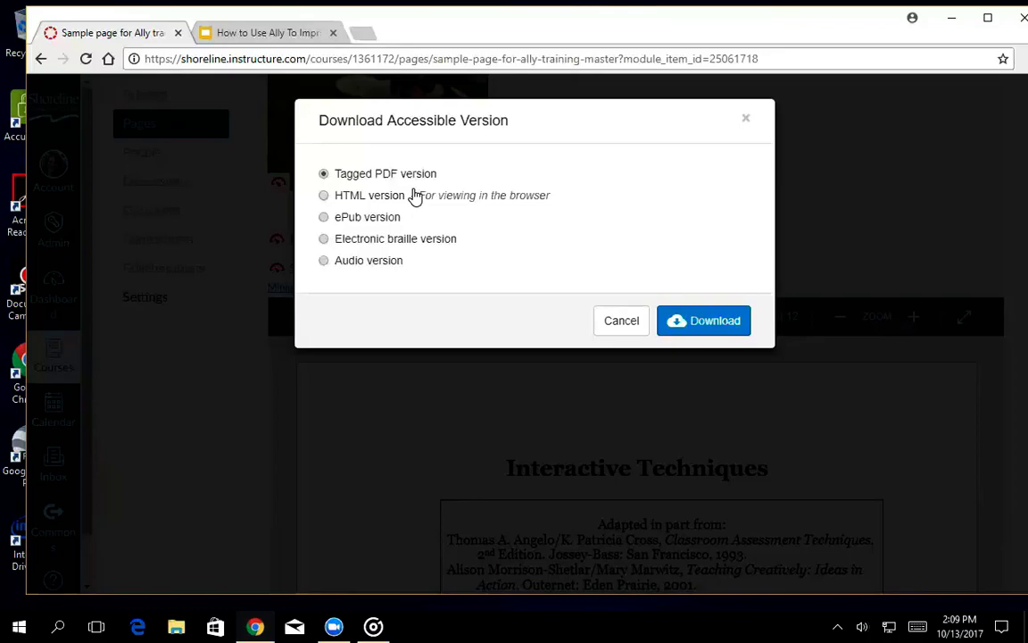
pyautogui.click(629, 327)
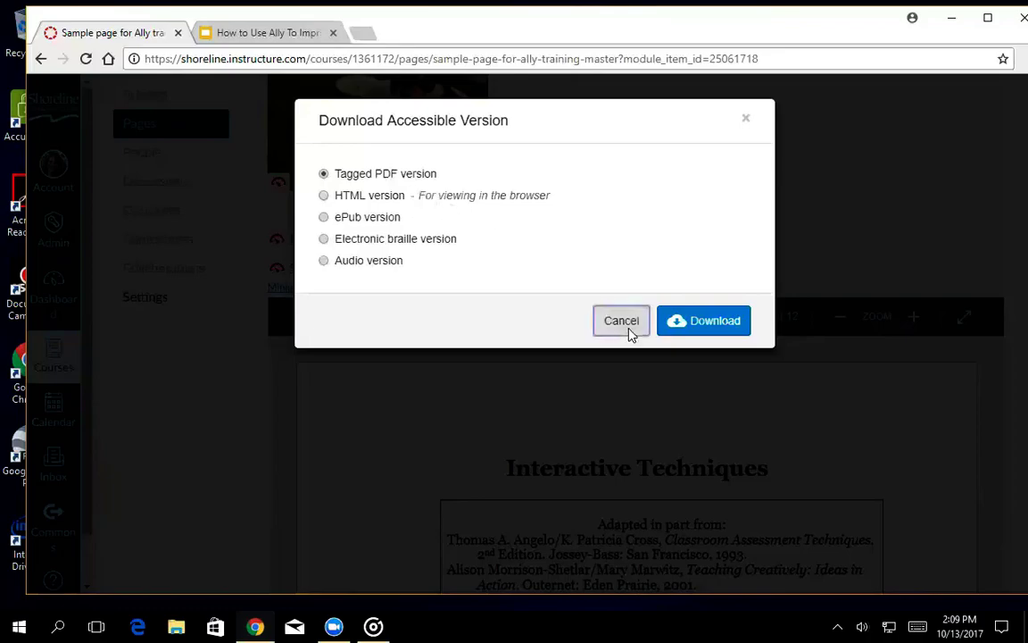
# - Test text selection in the 101 Tips PDF preview by highlighting several passages of the paragraph about the techniques' benefits, and clear the selection
pyautogui.scroll(-5, 621, 380)
pyautogui.click(536, 482)
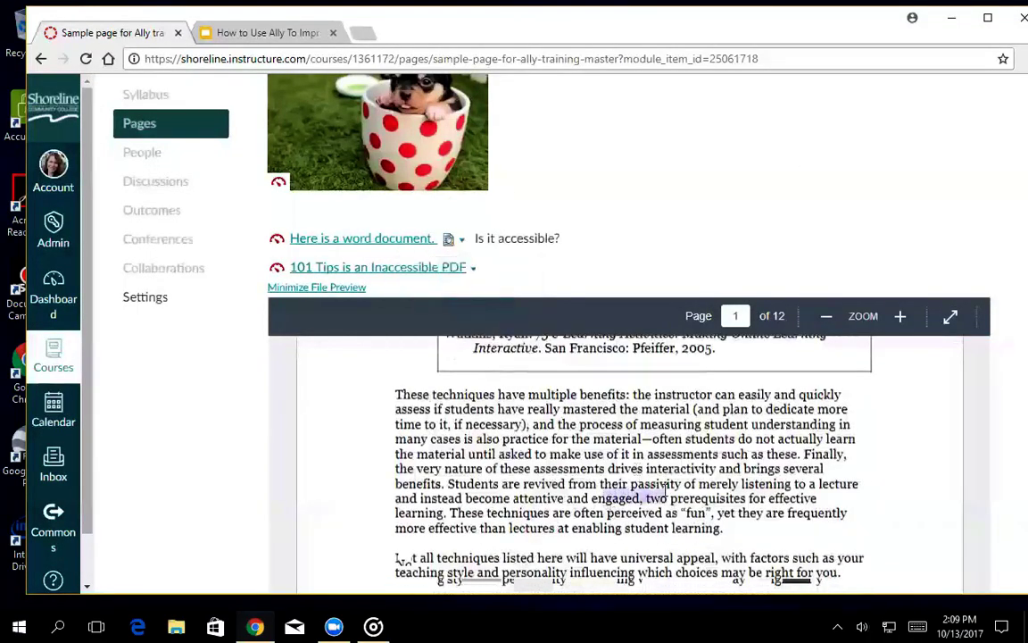
pyautogui.moveTo(527, 482); pyautogui.dragTo(617, 532)
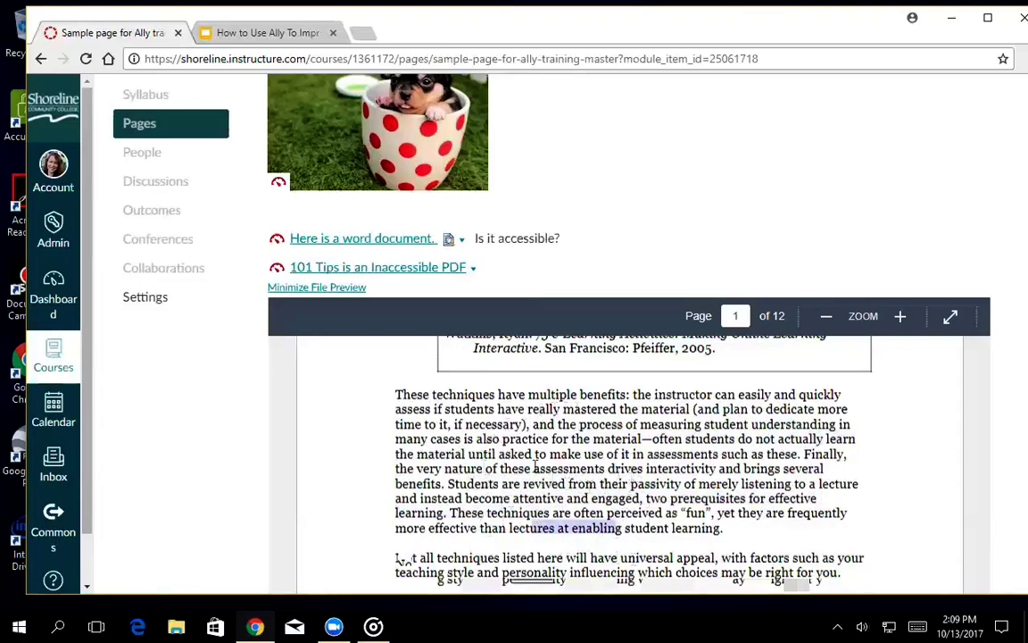
pyautogui.doubleClick(482, 453)
pyautogui.moveTo(560, 467); pyautogui.dragTo(598, 483)
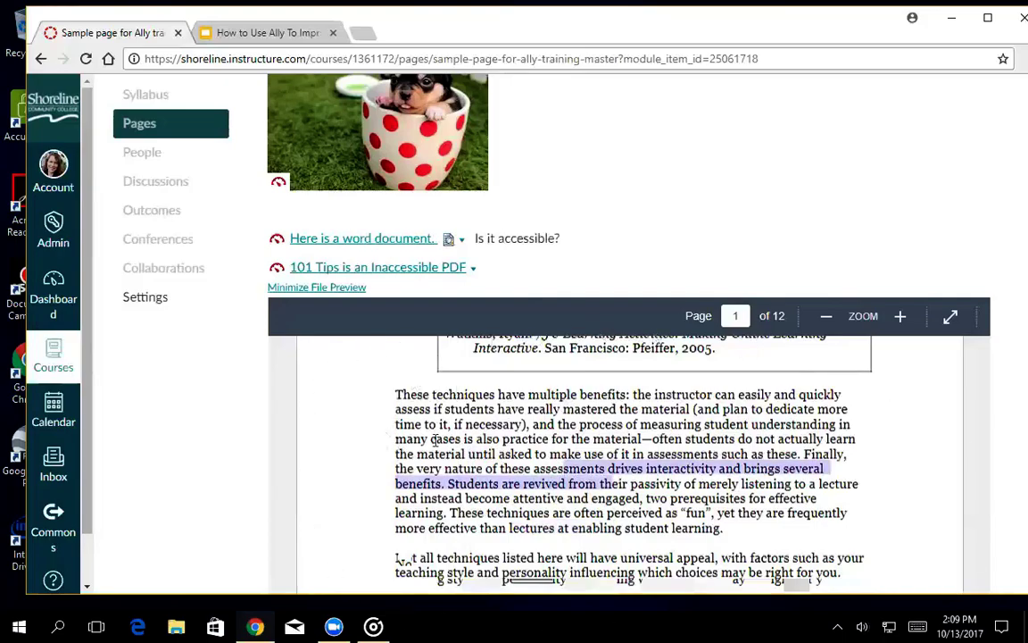
pyautogui.click(412, 394)
pyautogui.moveTo(552, 439); pyautogui.dragTo(638, 453)
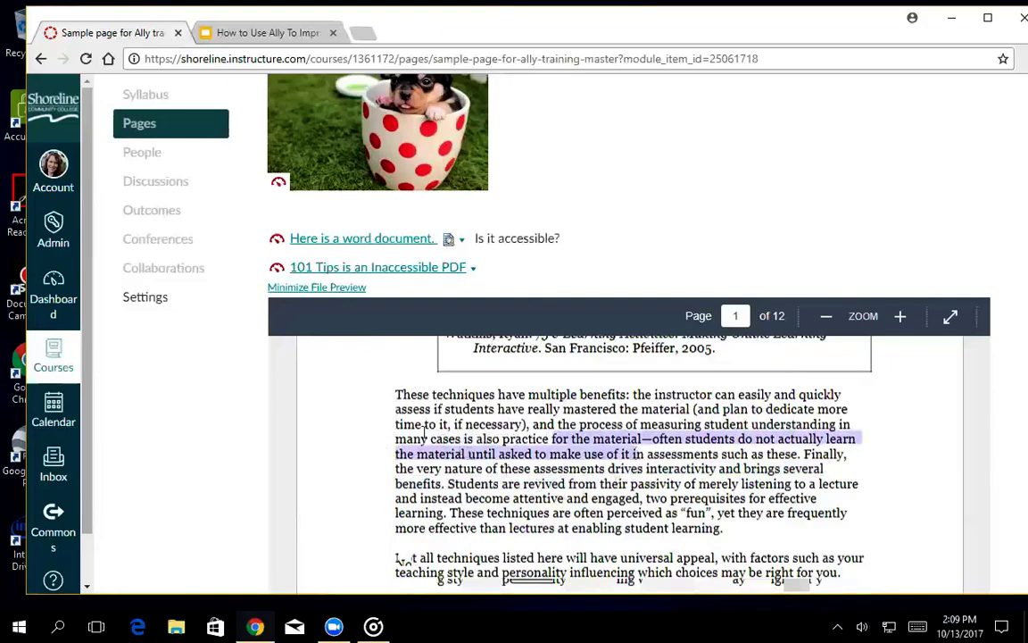
pyautogui.click(375, 359)
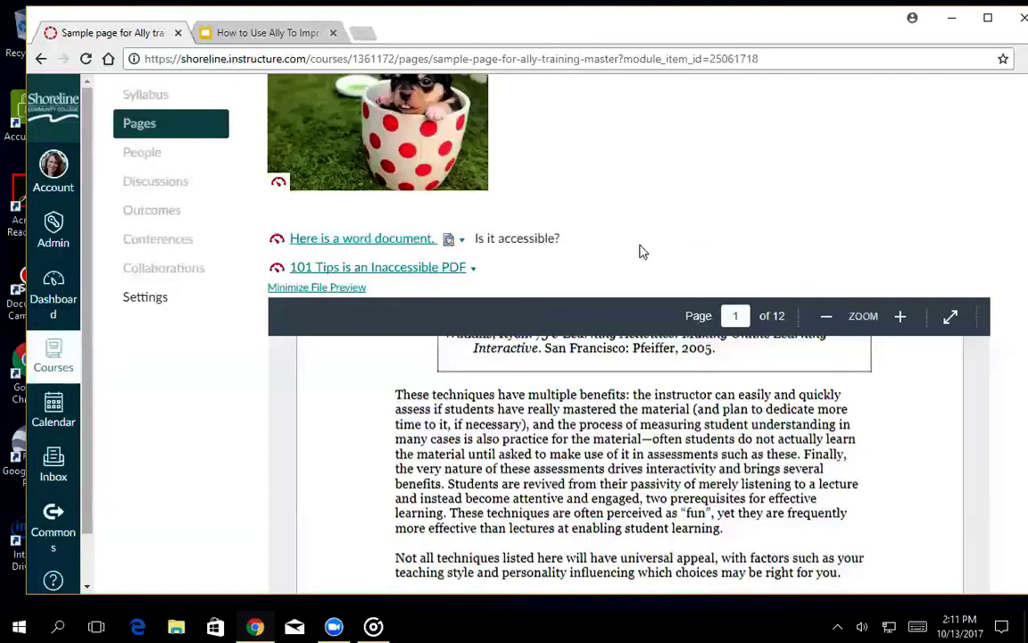
# - Return to the Ally presentation in Google Slides and present it from "Work on your own Canvas Classrooms"
pyautogui.scroll(-3, 640, 243)
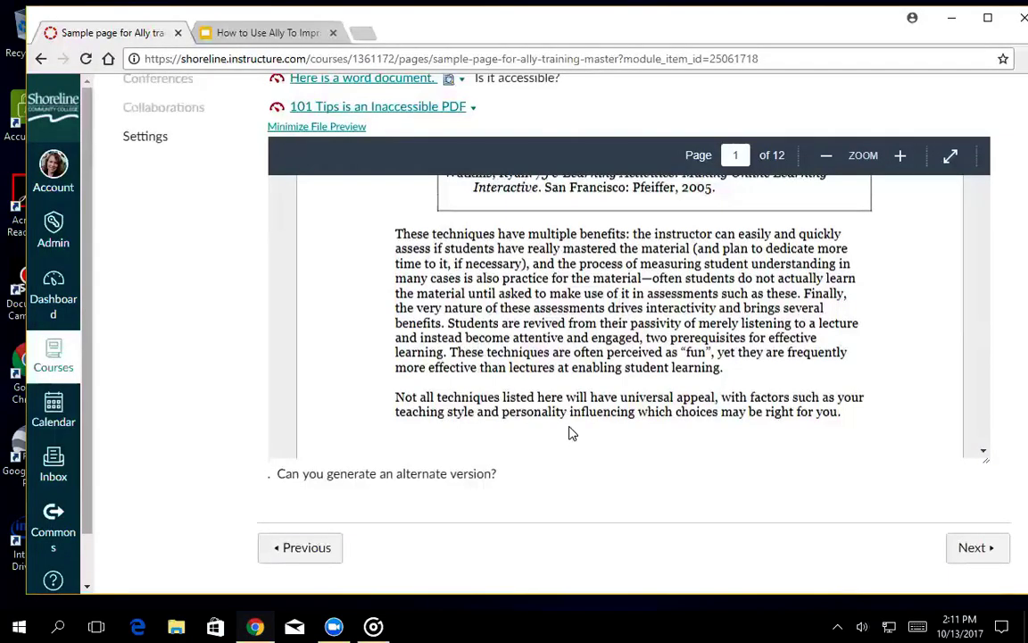
pyautogui.scroll(2, 446, 311)
pyautogui.scroll(1, 446, 311)
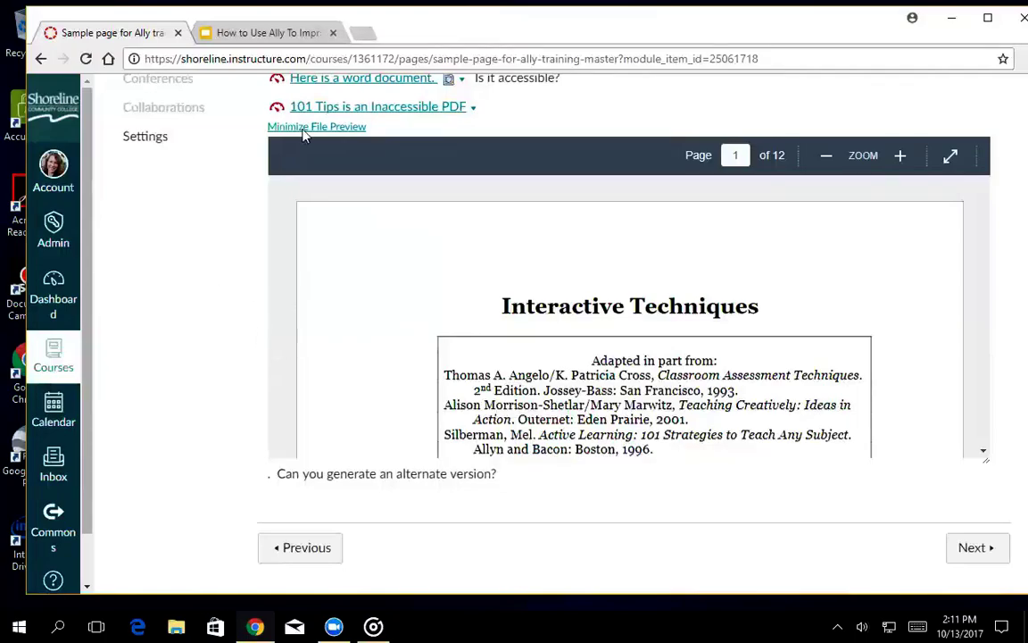
pyautogui.click(286, 33)
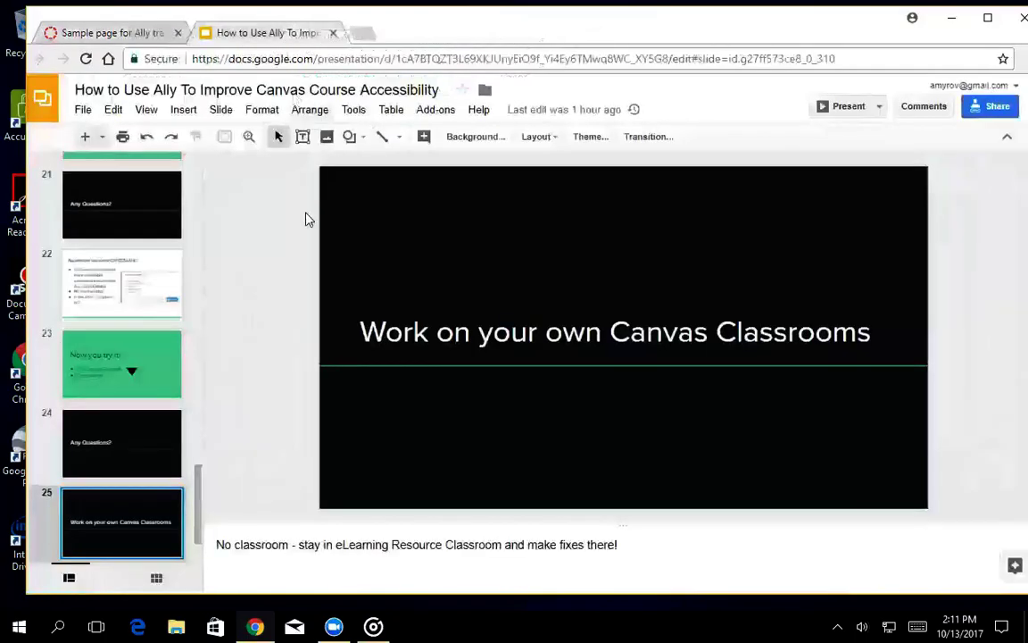
pyautogui.click(848, 107)
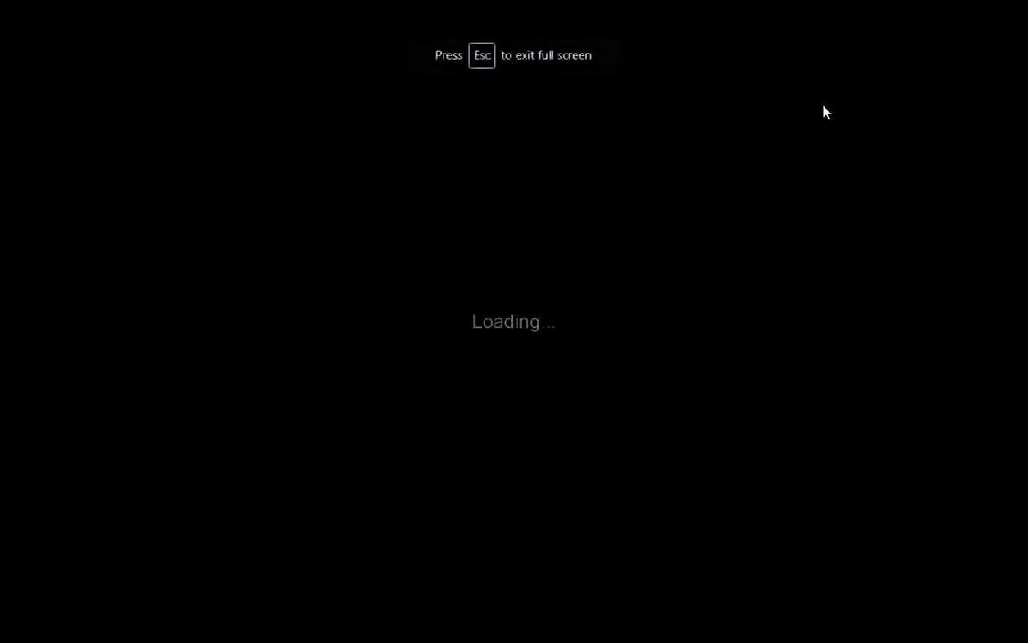
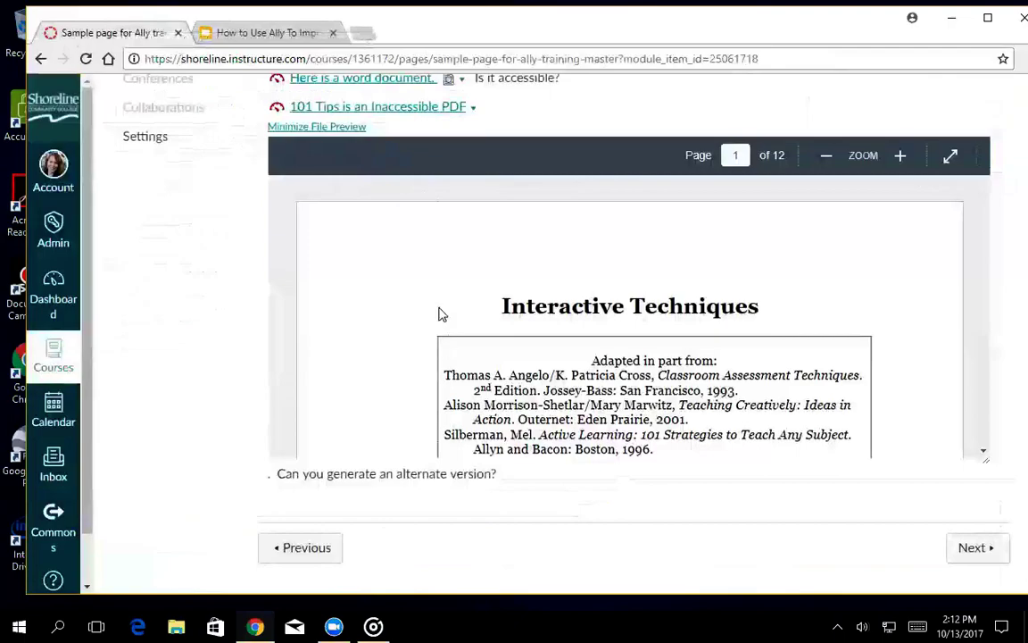
# - Look over the home page of the eLearning Resources for Faculty course and open the course's file list
pyautogui.scroll(5, 441, 314)
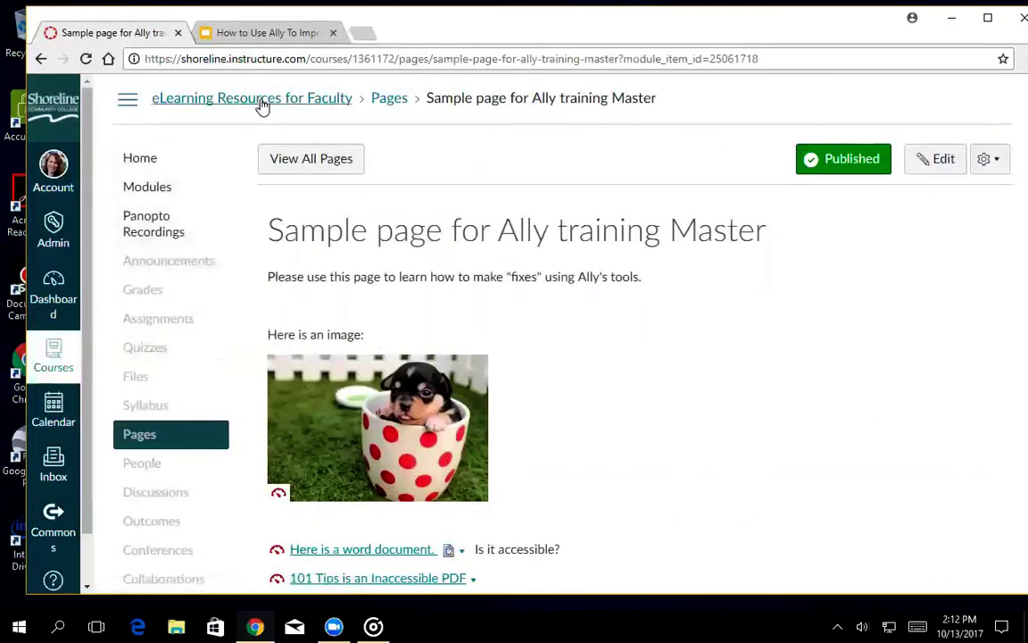
pyautogui.click(136, 158)
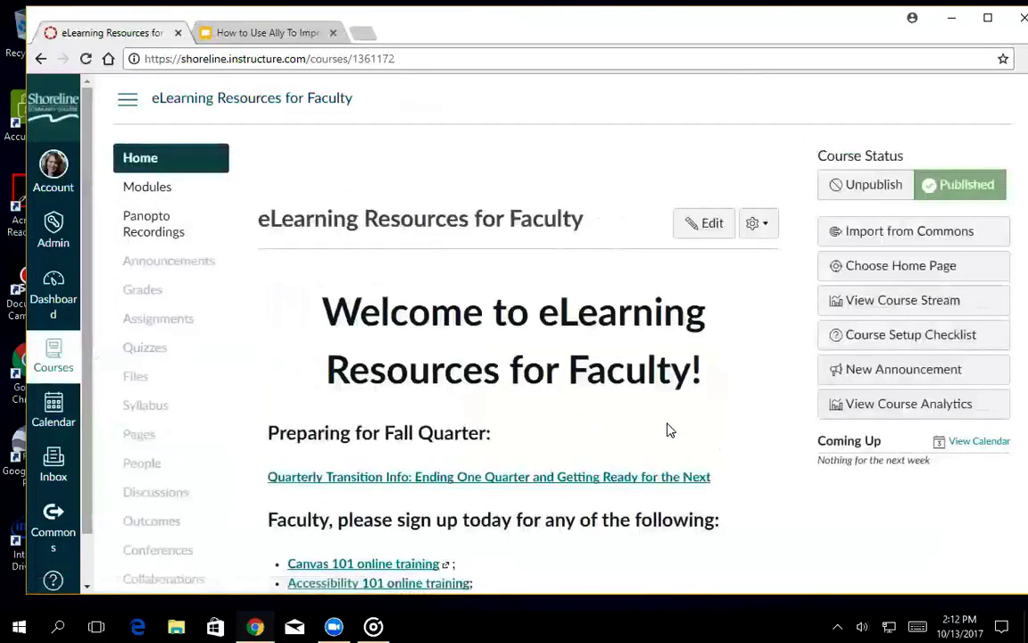
pyautogui.scroll(-7, 671, 430)
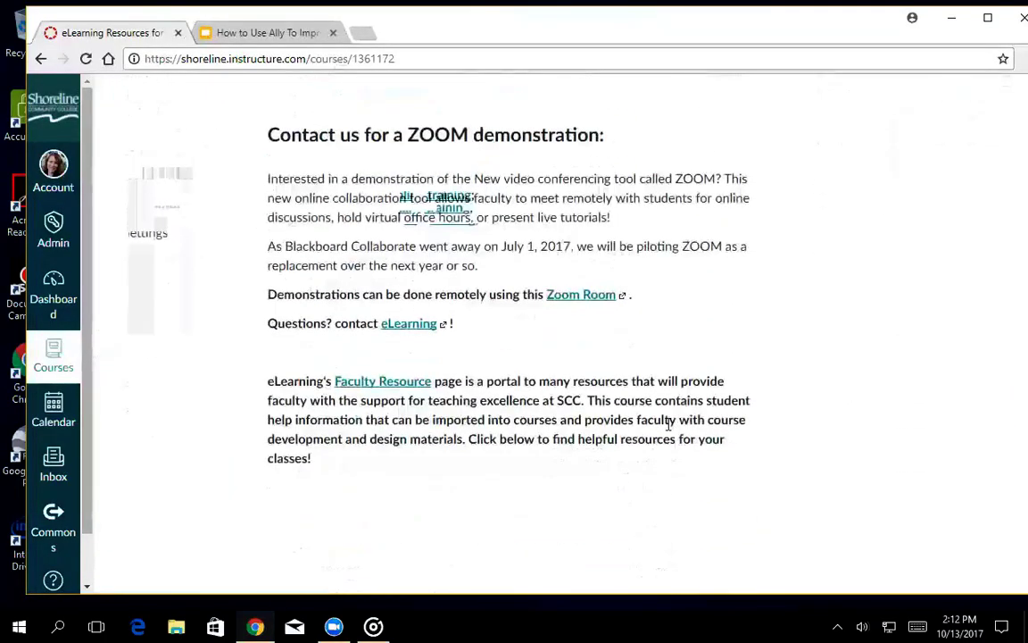
pyautogui.scroll(7, 668, 426)
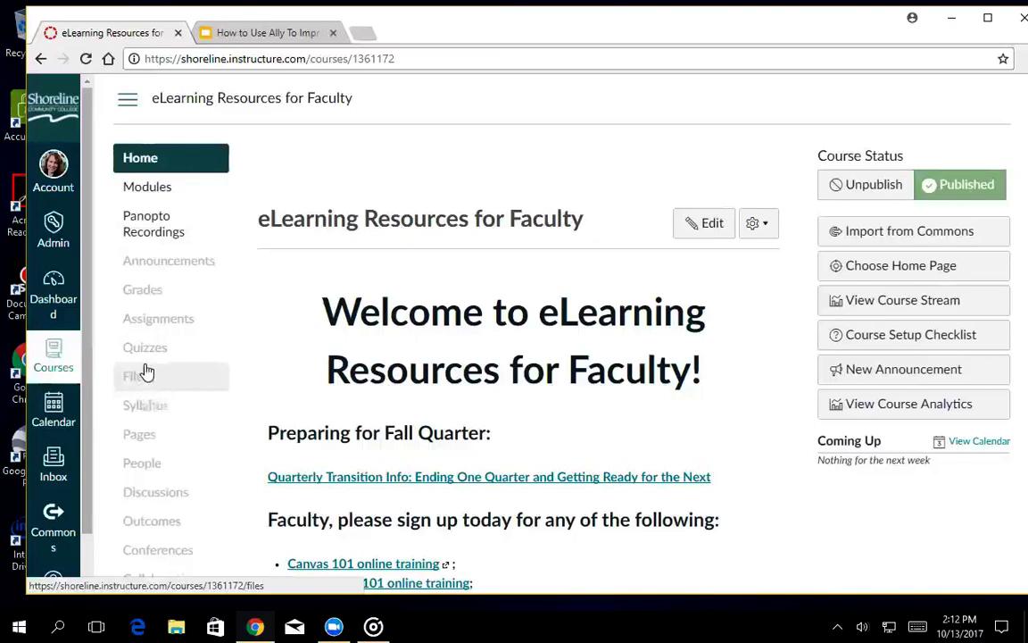
pyautogui.click(121, 386)
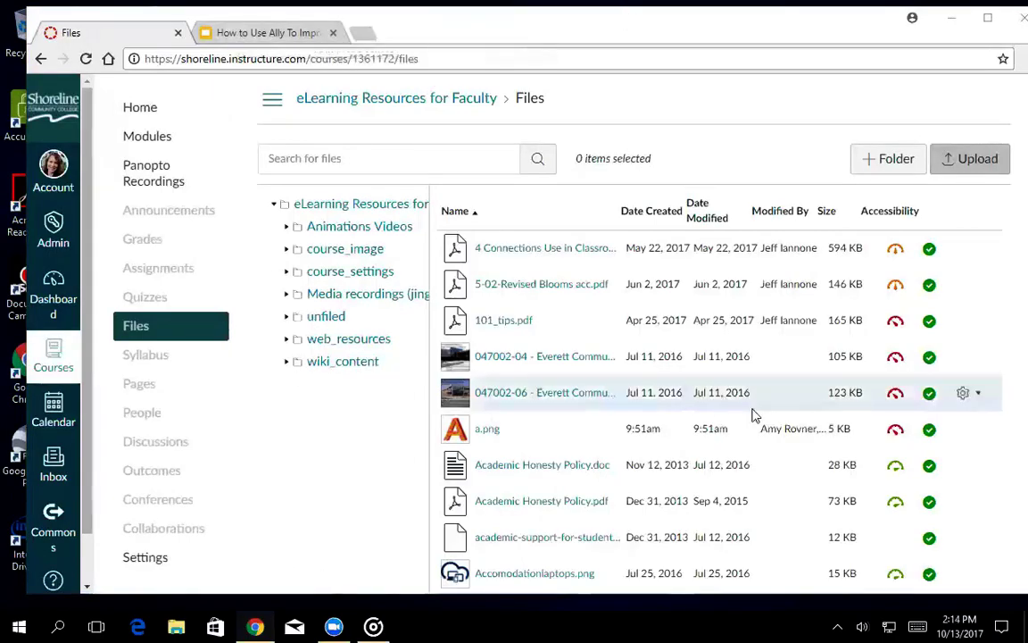
# - Open the course modules, bring up the accessibility score for "Panopto auto captions: How to Edit", and close it
pyautogui.click(157, 137)
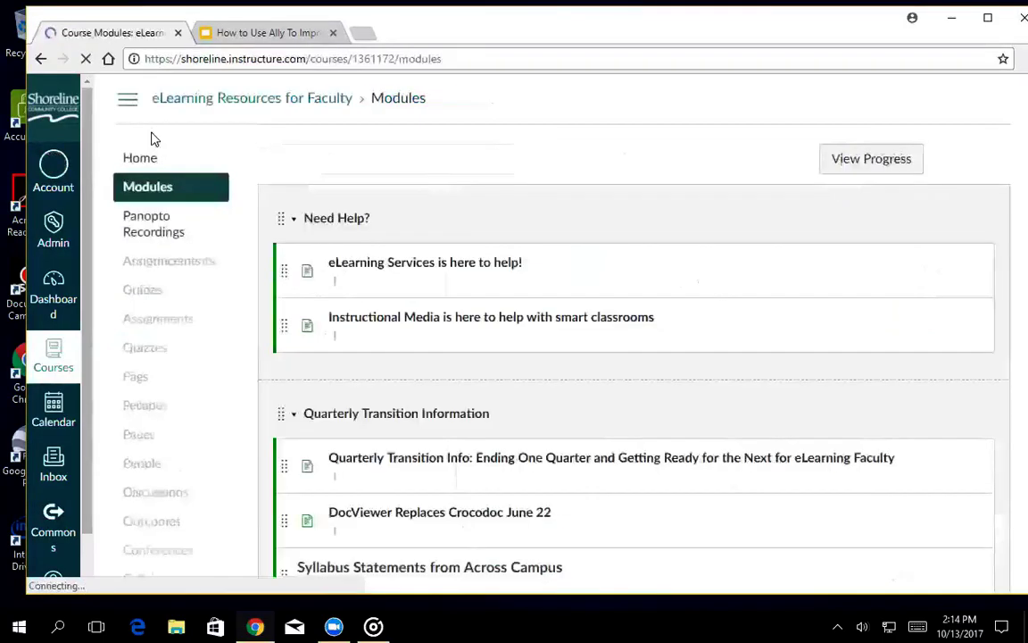
pyautogui.scroll(-5, 637, 340)
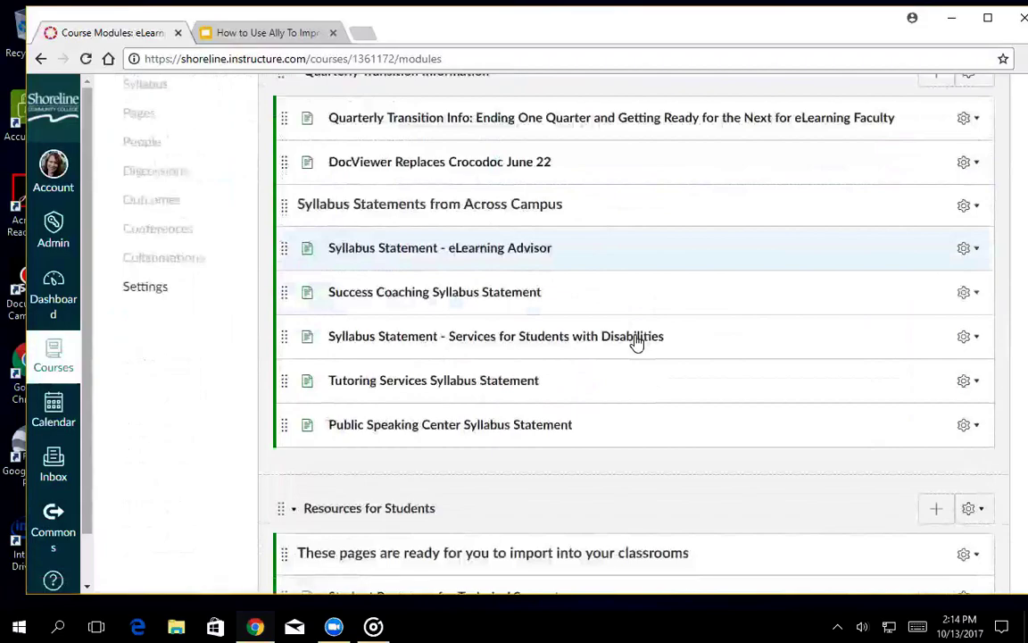
pyautogui.scroll(-3, 637, 340)
pyautogui.scroll(-2, 663, 361)
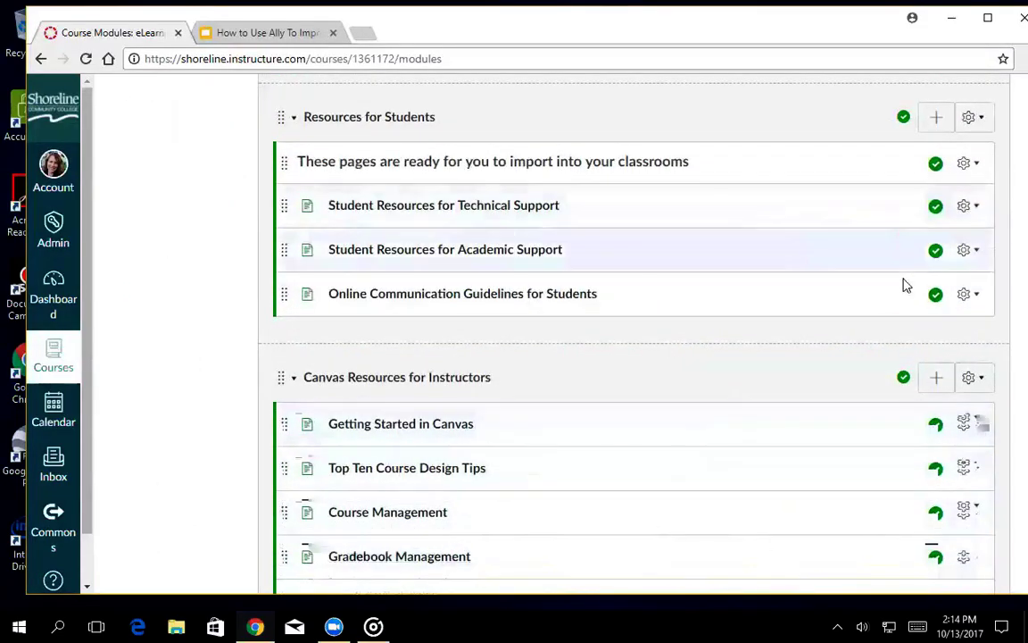
pyautogui.scroll(-4, 853, 253)
pyautogui.scroll(-6, 853, 253)
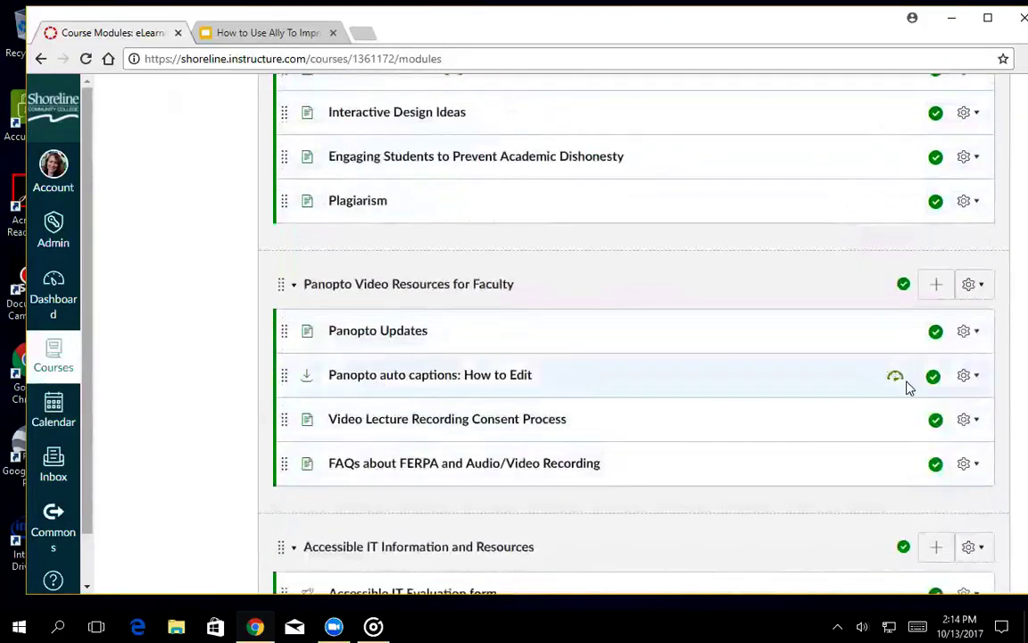
pyautogui.moveTo(895, 379)
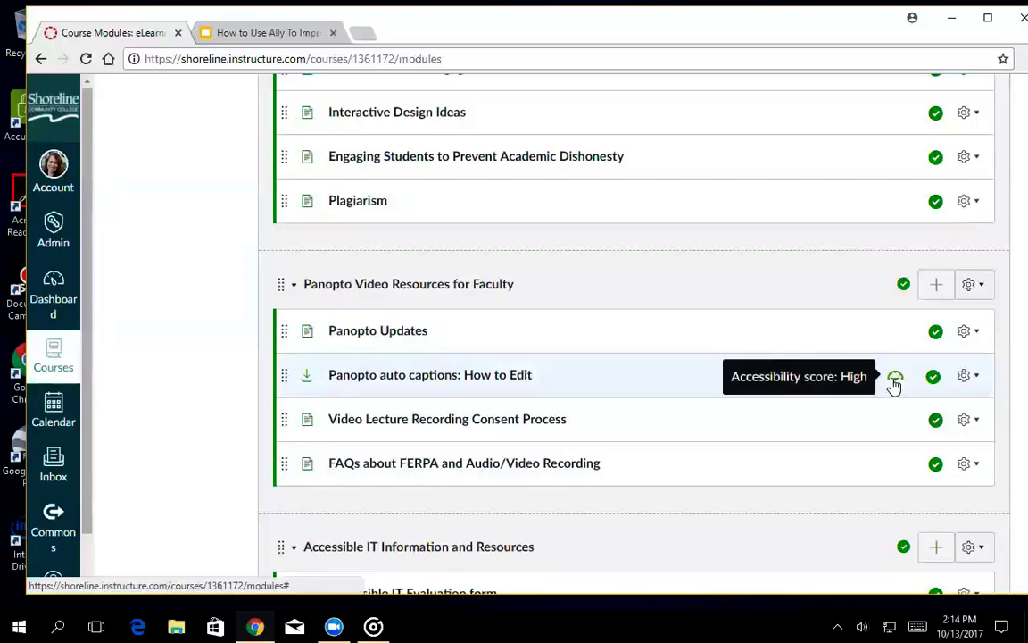
pyautogui.click(896, 379)
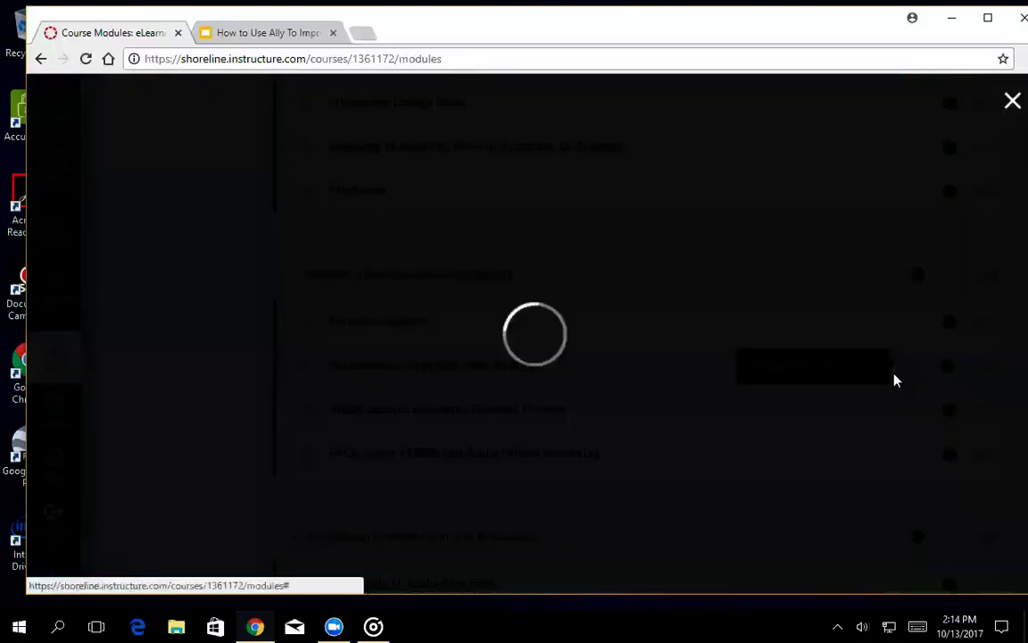
pyautogui.click(1012, 101)
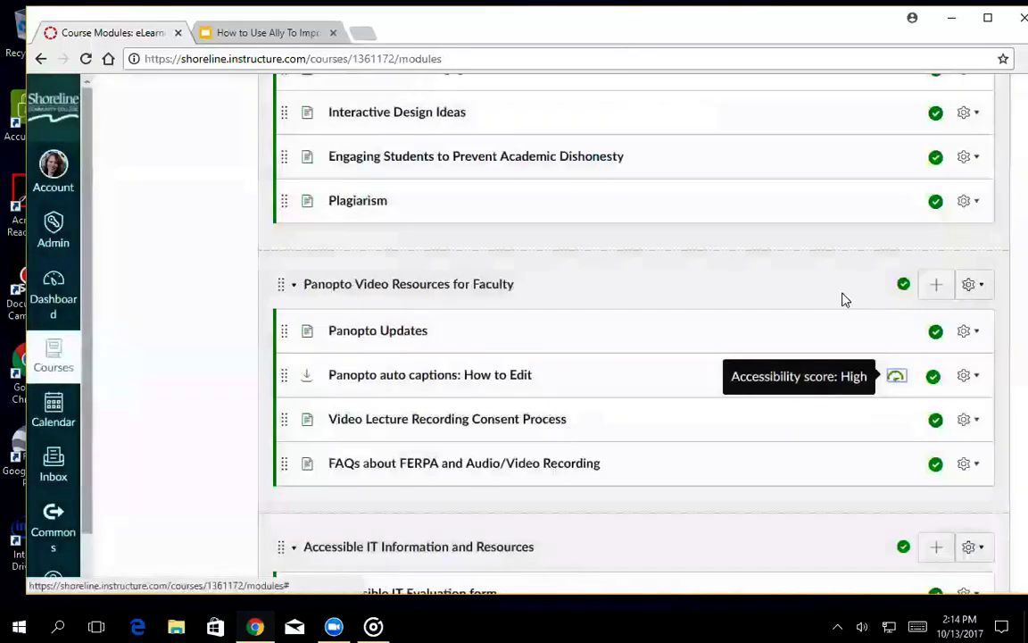
# - View the Ally accessibility report for "Panopto auto captions: How to Edit" again, close it, and collapse the course navigation
pyautogui.scroll(-3, 643, 415)
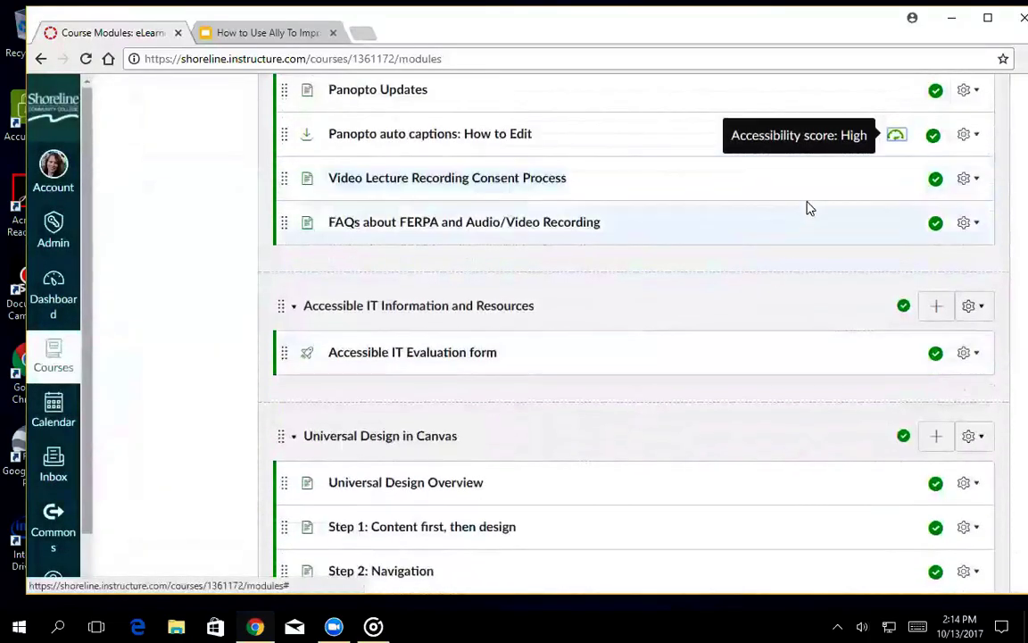
pyautogui.click(895, 136)
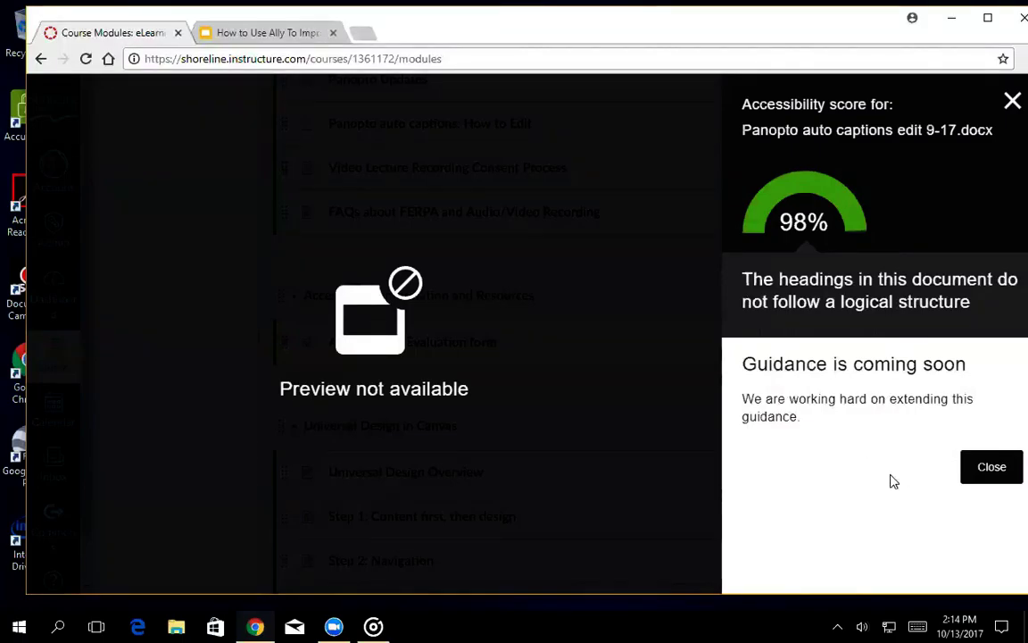
pyautogui.click(997, 471)
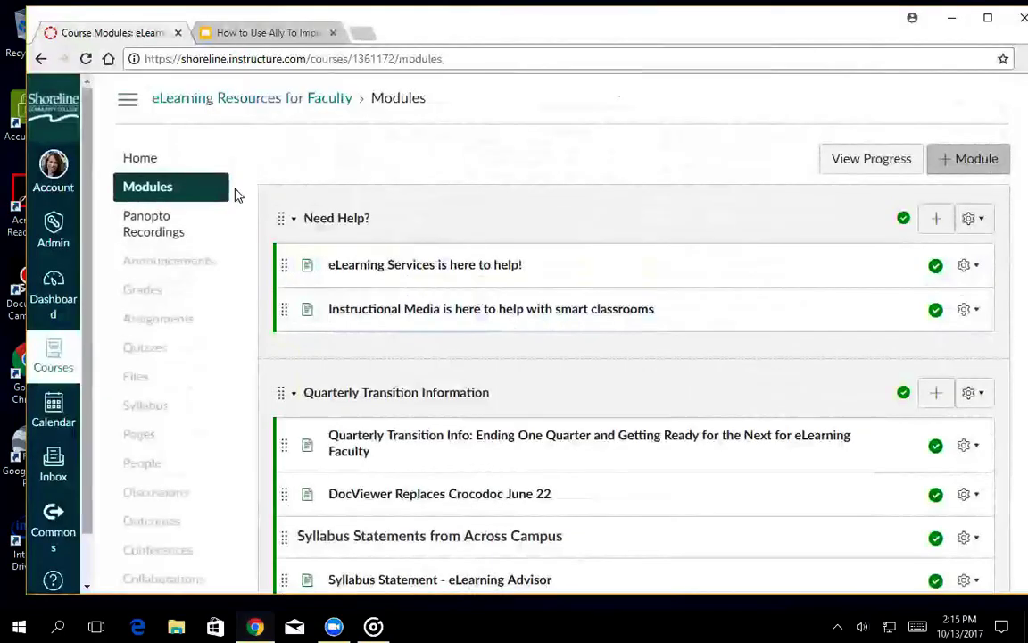
pyautogui.click(127, 103)
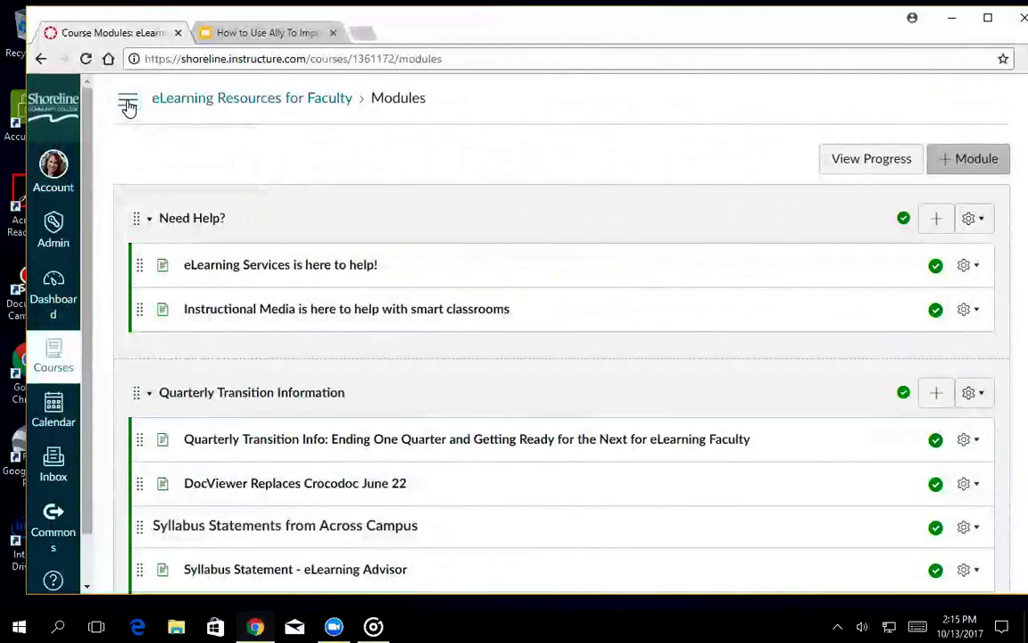
# - Open the "Ready for Online Learning?" course from the dashboard and look over its home page
pyautogui.click(128, 104)
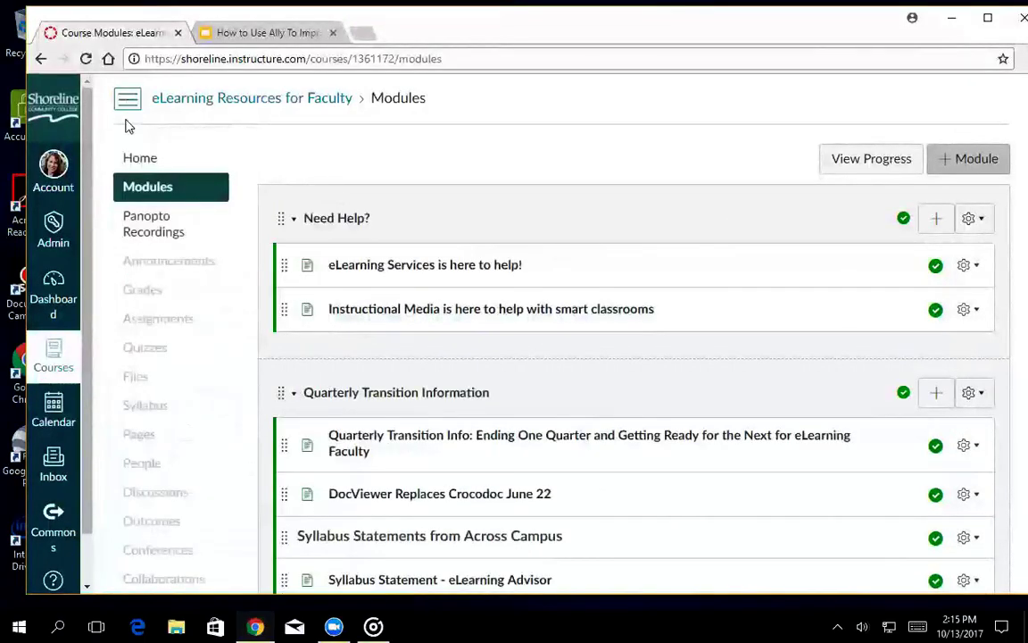
pyautogui.click(50, 284)
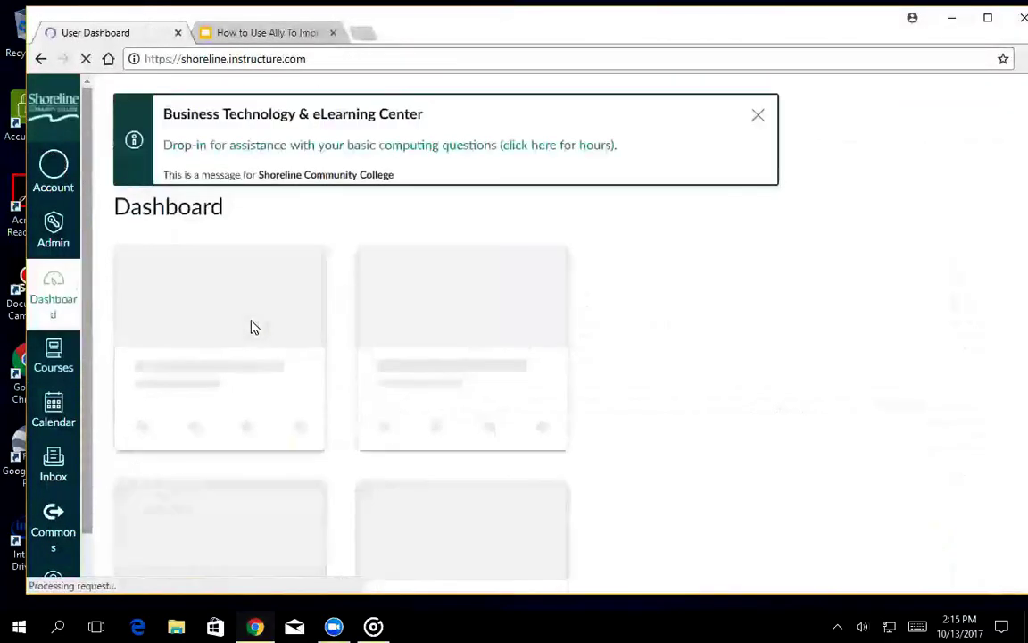
pyautogui.scroll(-10, 400, 417)
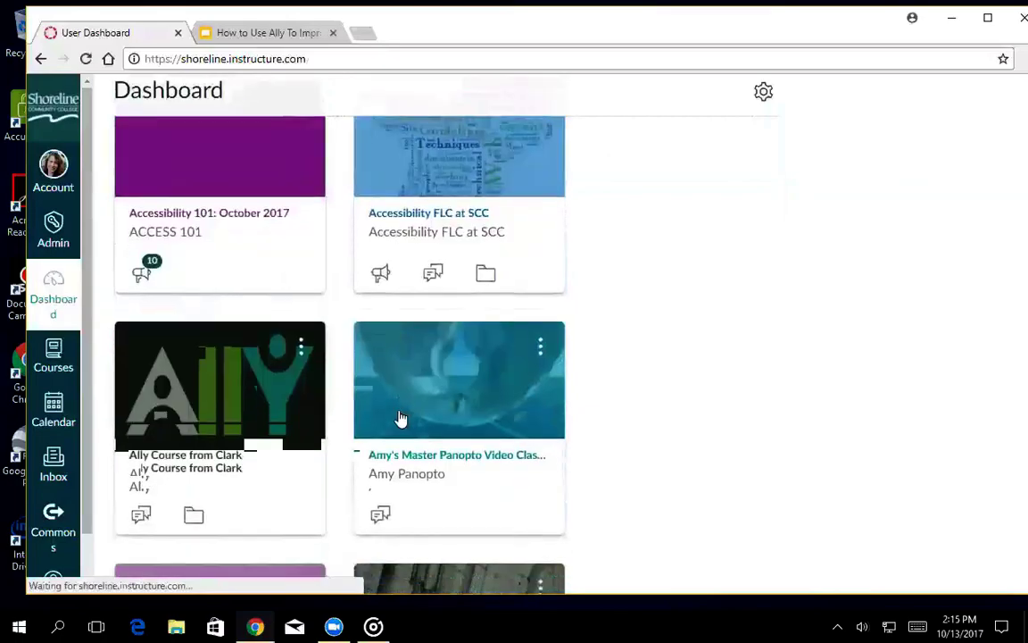
pyautogui.scroll(-8, 400, 418)
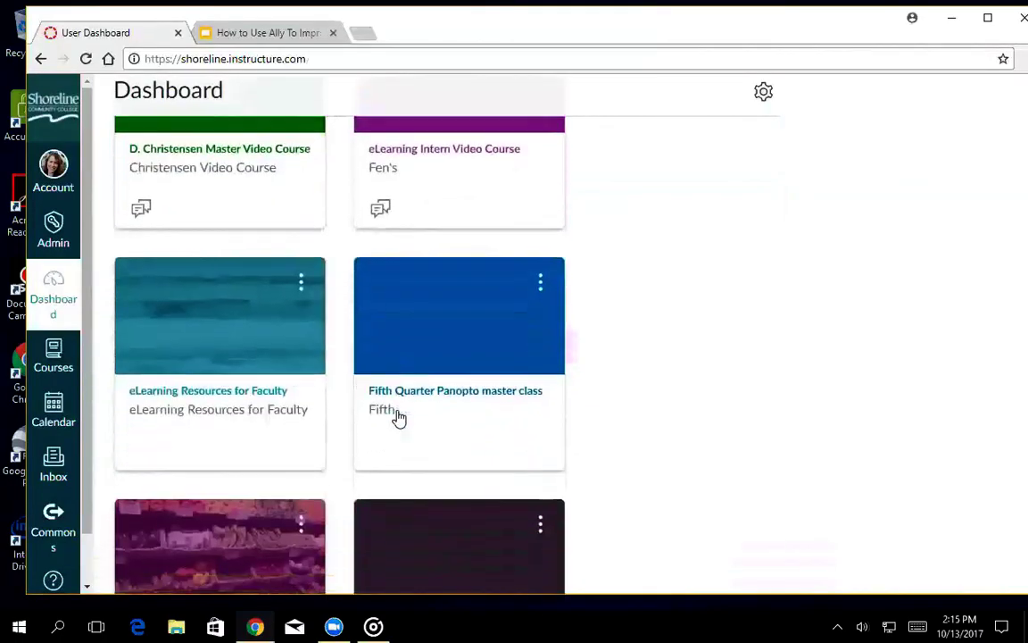
pyautogui.scroll(-3, 400, 417)
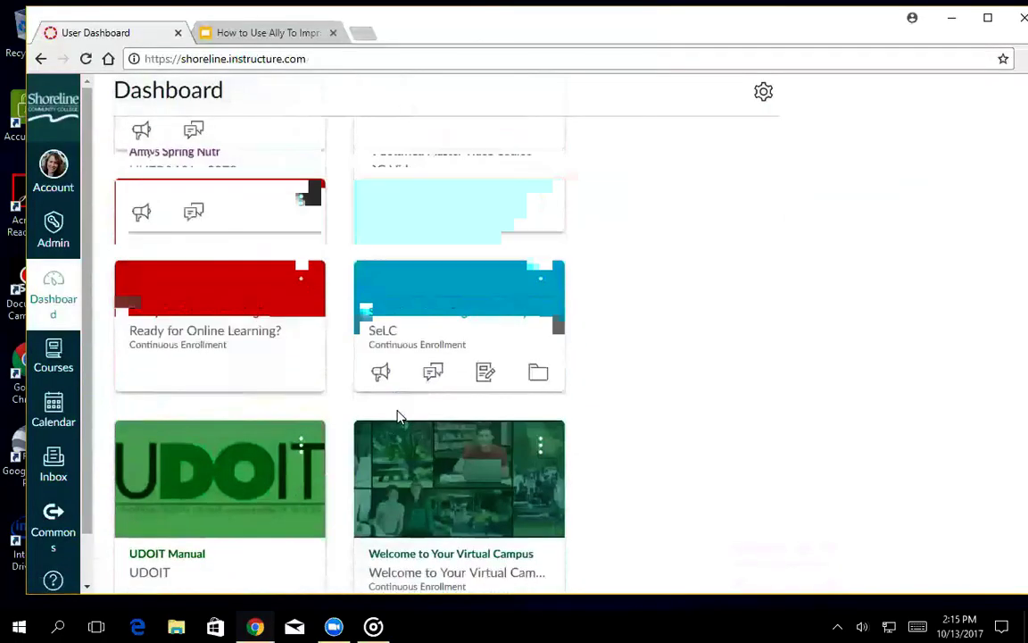
pyautogui.click(202, 323)
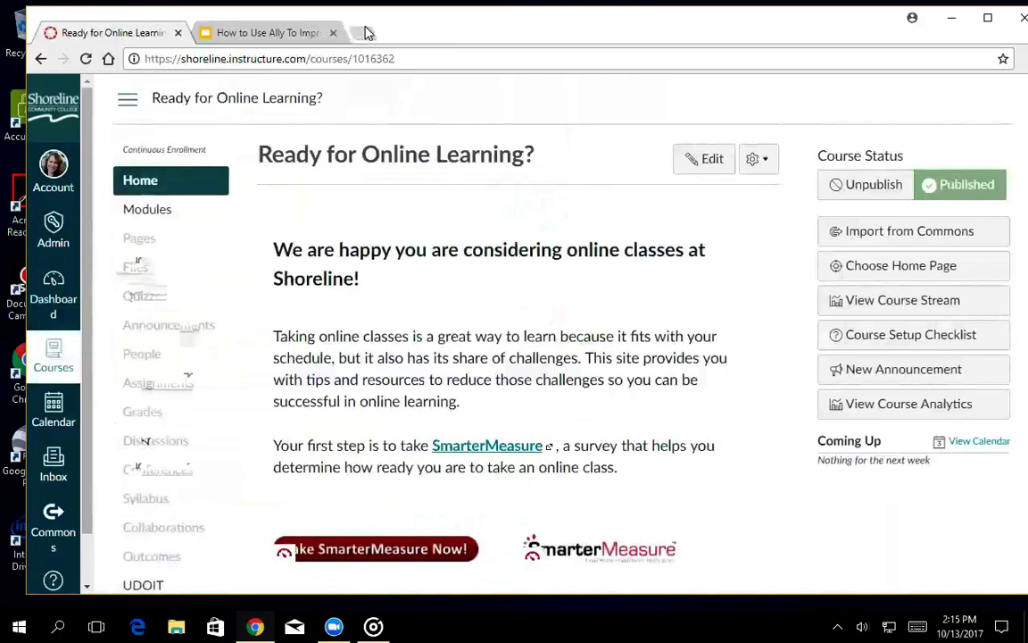
pyautogui.scroll(-3, 437, 287)
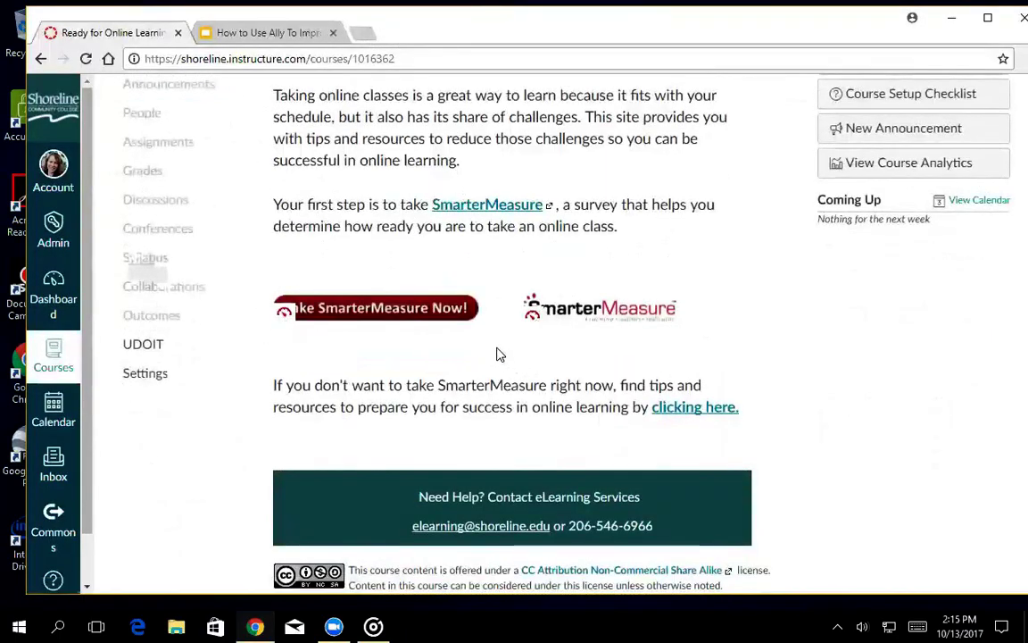
pyautogui.scroll(3, 496, 354)
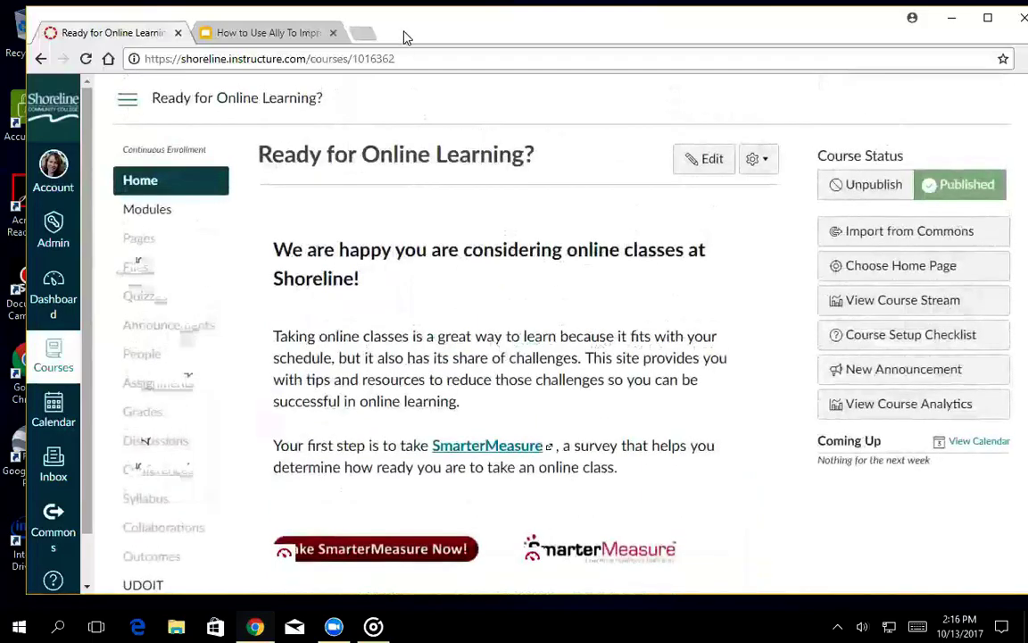
# - Open the Shoreline Community College website, shoreline.edu, in a new browser tab
pyautogui.click(363, 35)
pyautogui.write('shore')
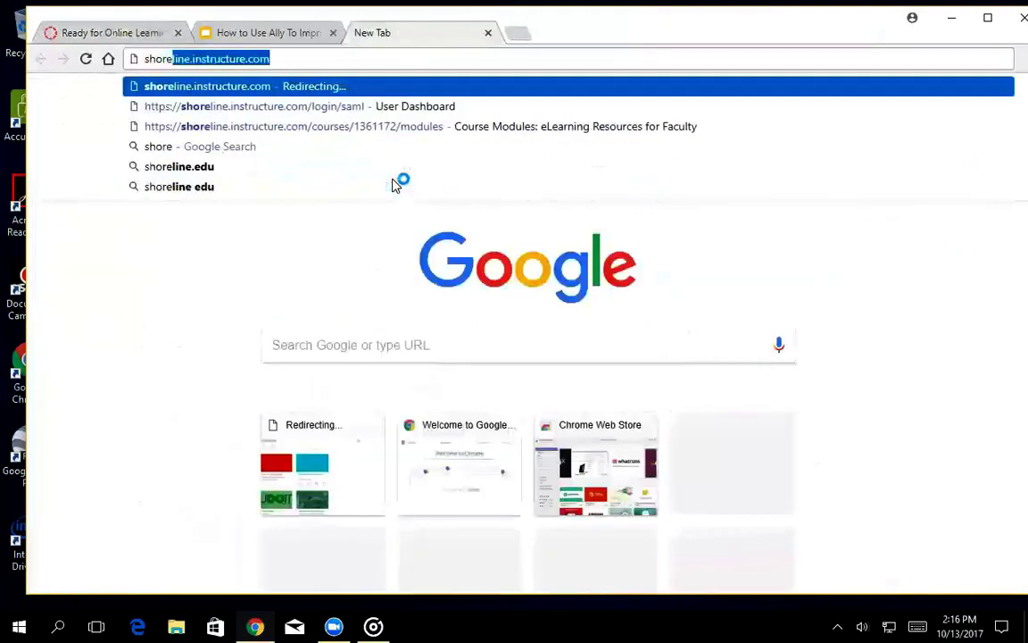
pyautogui.write('line.e')
pyautogui.press('Return')
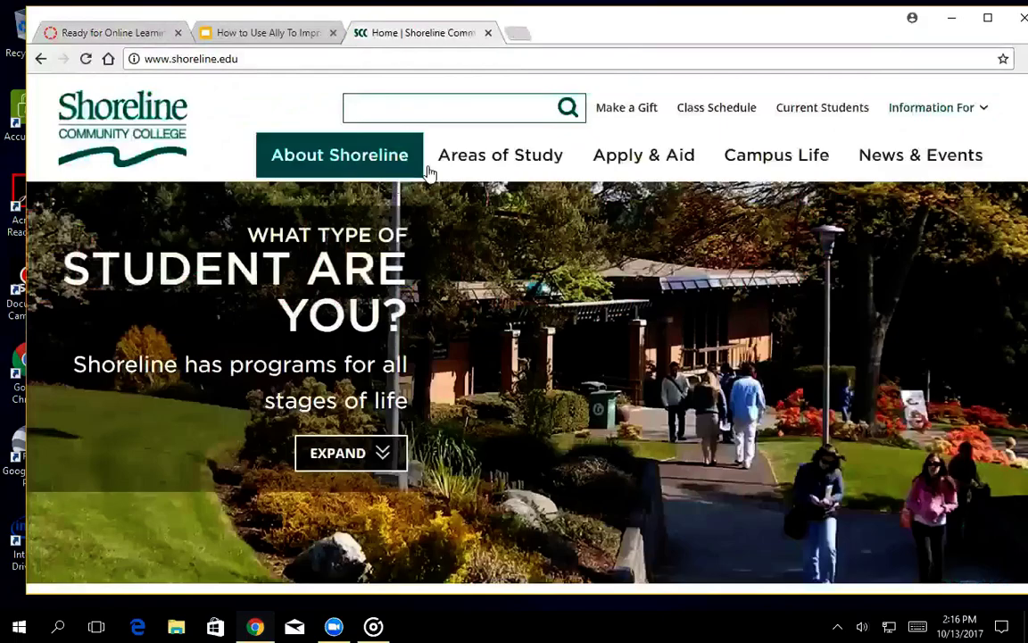
# - Browse the college website's home page and open the Online page under Areas of Study
pyautogui.moveTo(339, 156)
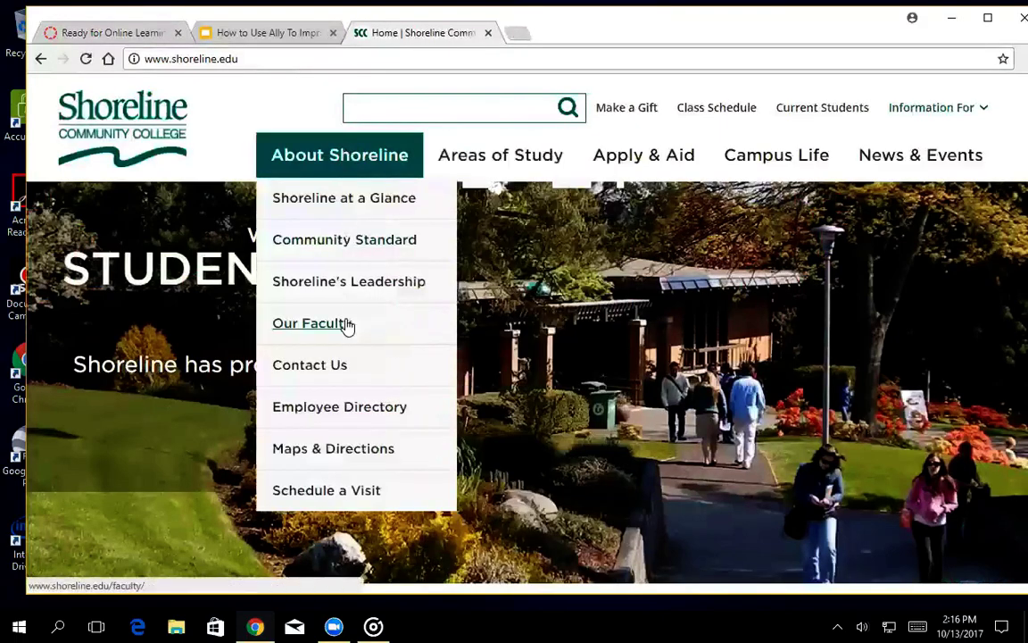
pyautogui.moveTo(493, 321)
pyautogui.scroll(-3, 506, 511)
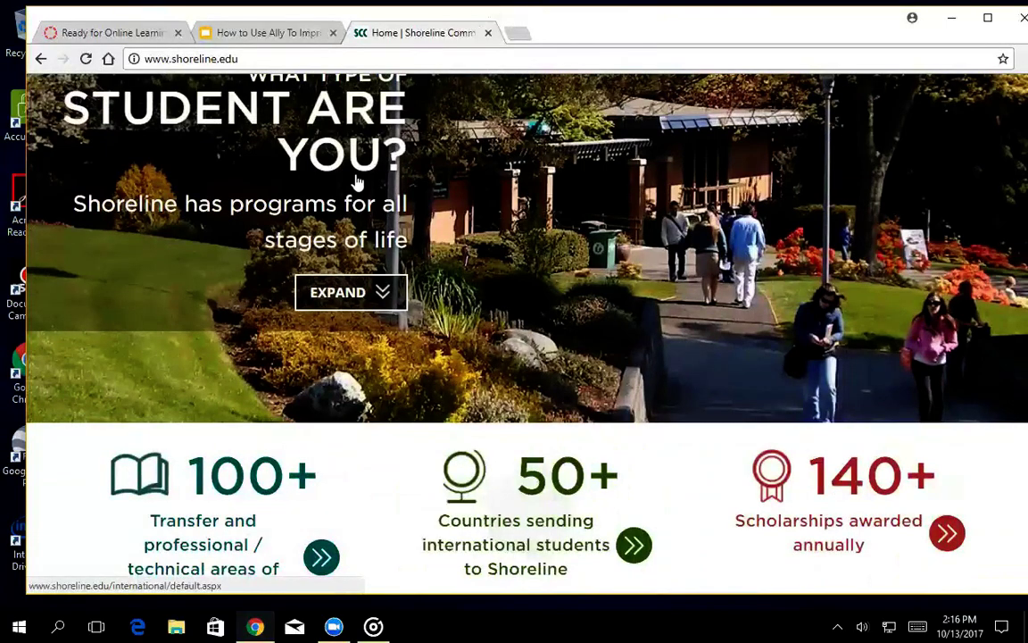
pyautogui.scroll(3, 356, 184)
pyautogui.moveTo(482, 168)
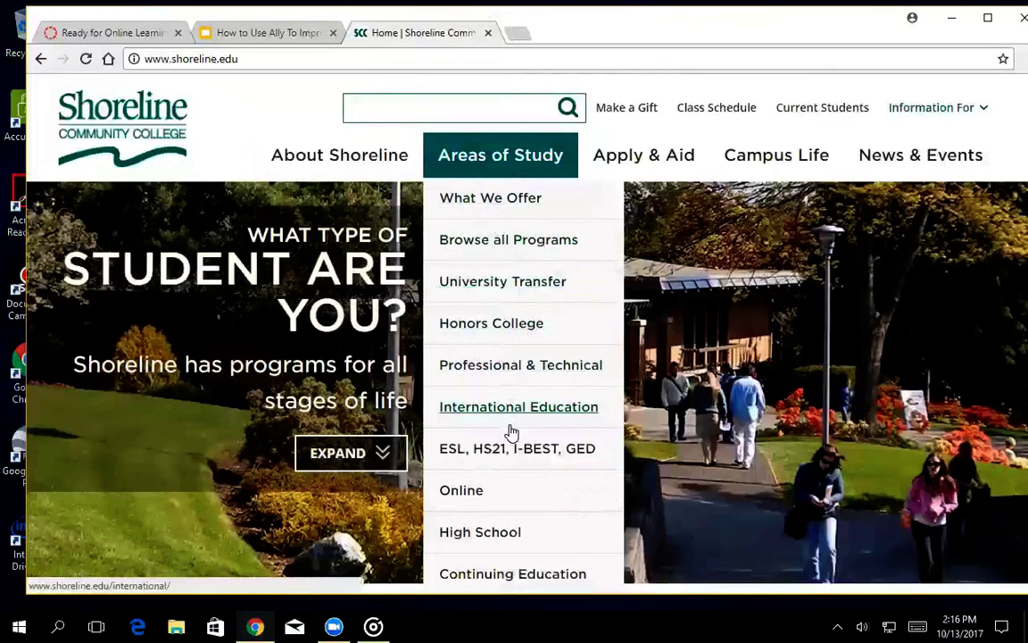
pyautogui.click(485, 494)
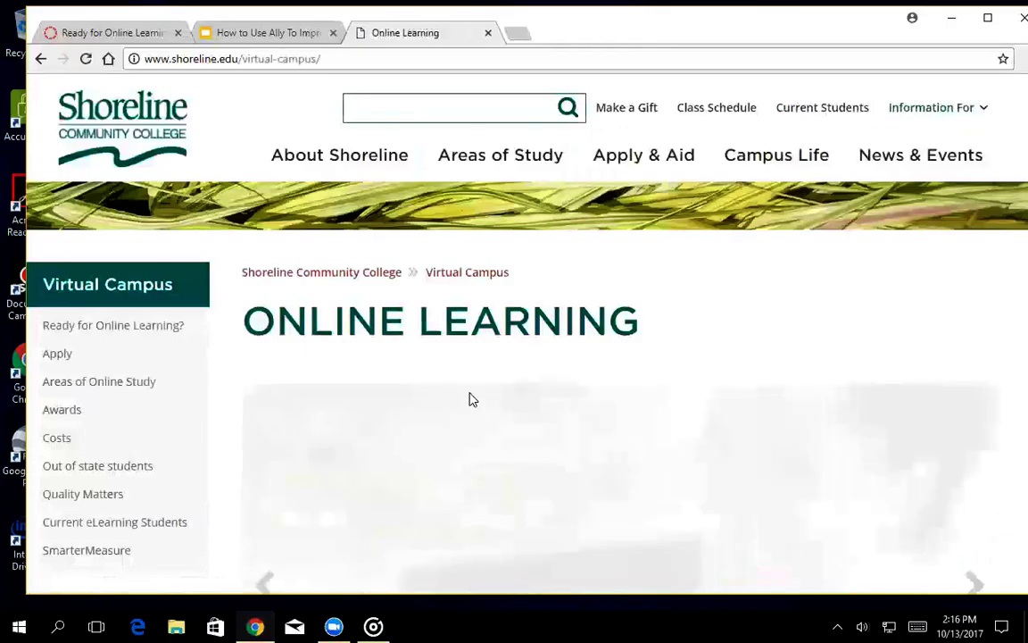
# - Follow the website's "Ready for Online Learning?" link, go back, and return to the Canvas course already open
pyautogui.scroll(-2, 585, 395)
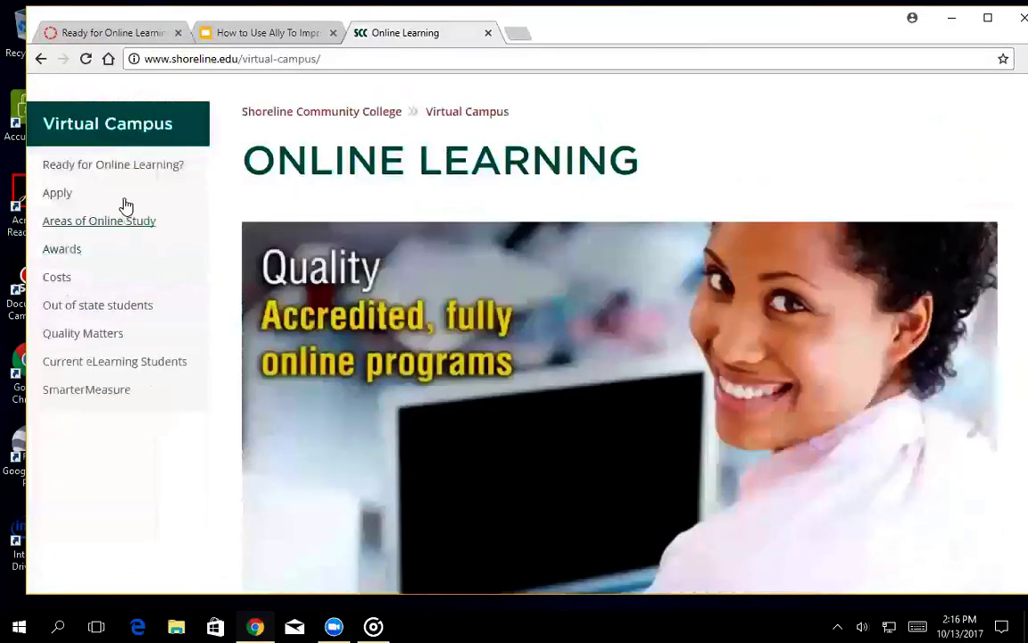
pyautogui.click(131, 174)
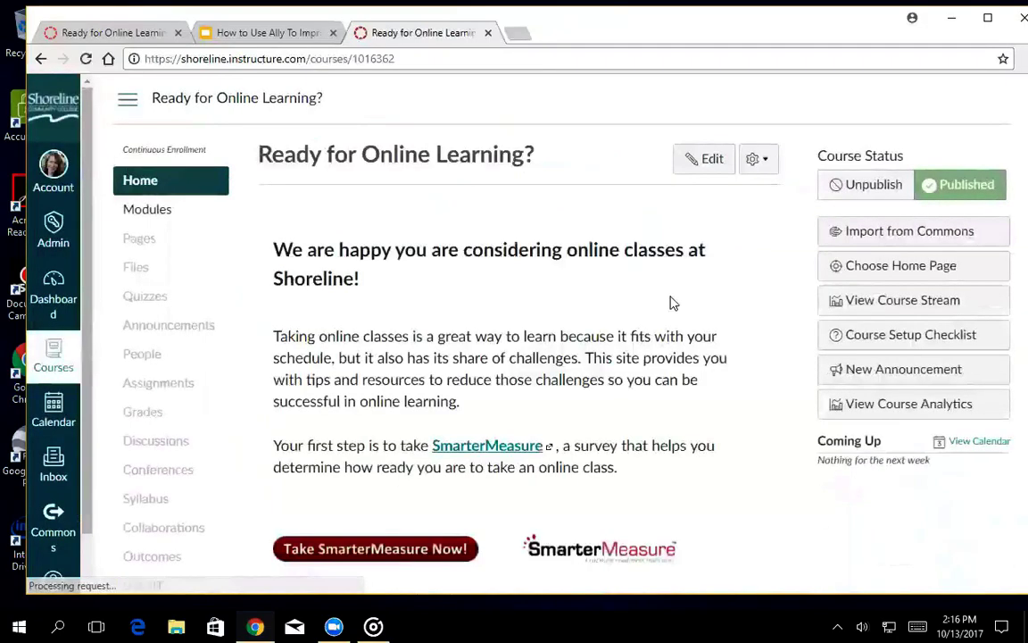
pyautogui.click(42, 58)
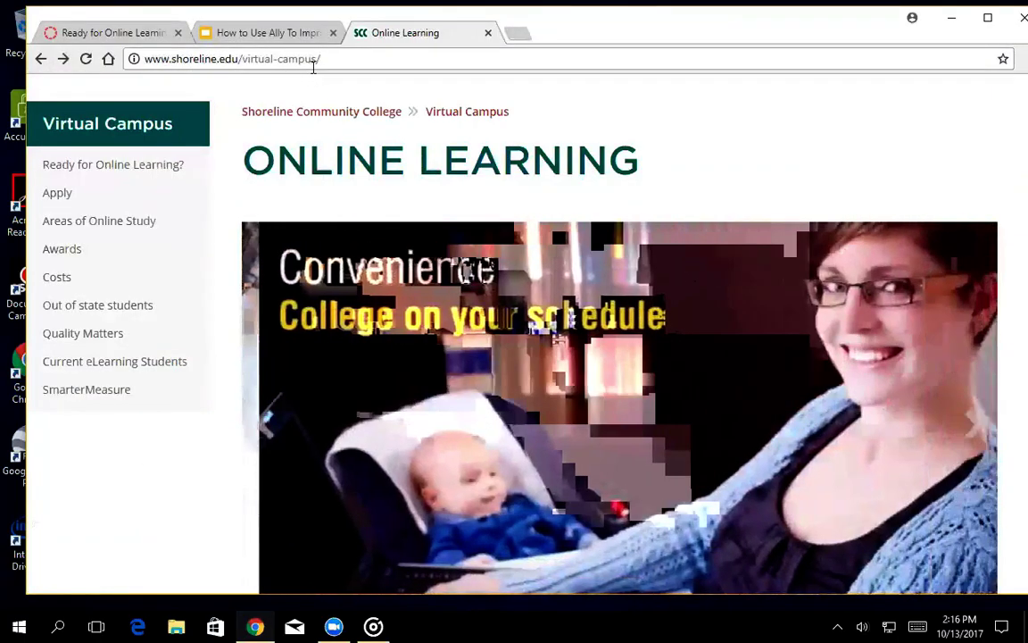
pyautogui.hotkey('ctrl', '1')
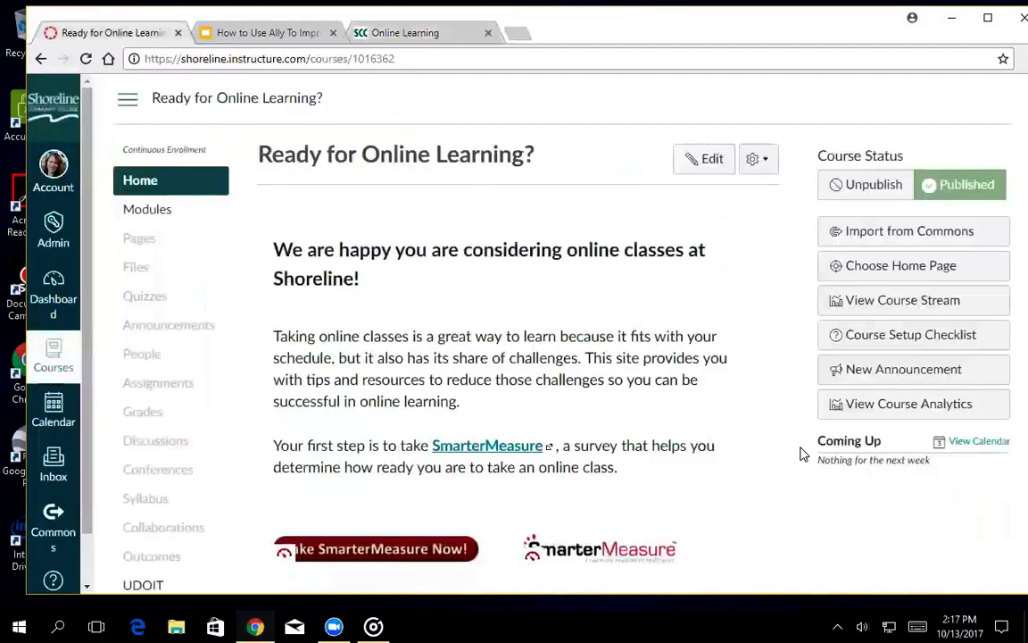
# - Open the "Ready for Online Learning?" home page for editing and find its SmarterMeasure images
pyautogui.scroll(-2, 676, 350)
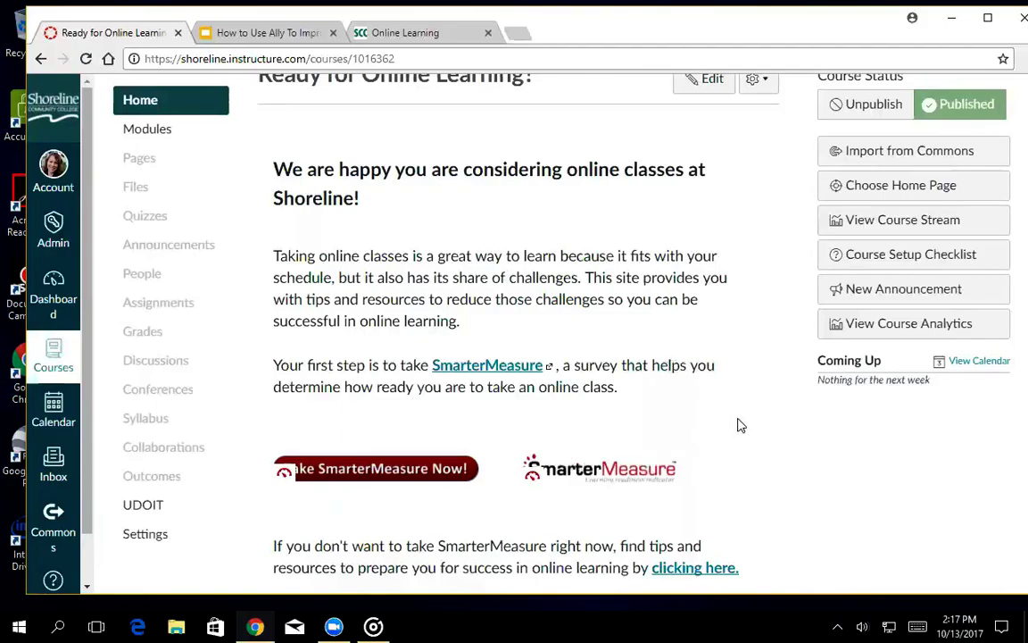
pyautogui.scroll(2, 730, 383)
pyautogui.click(702, 160)
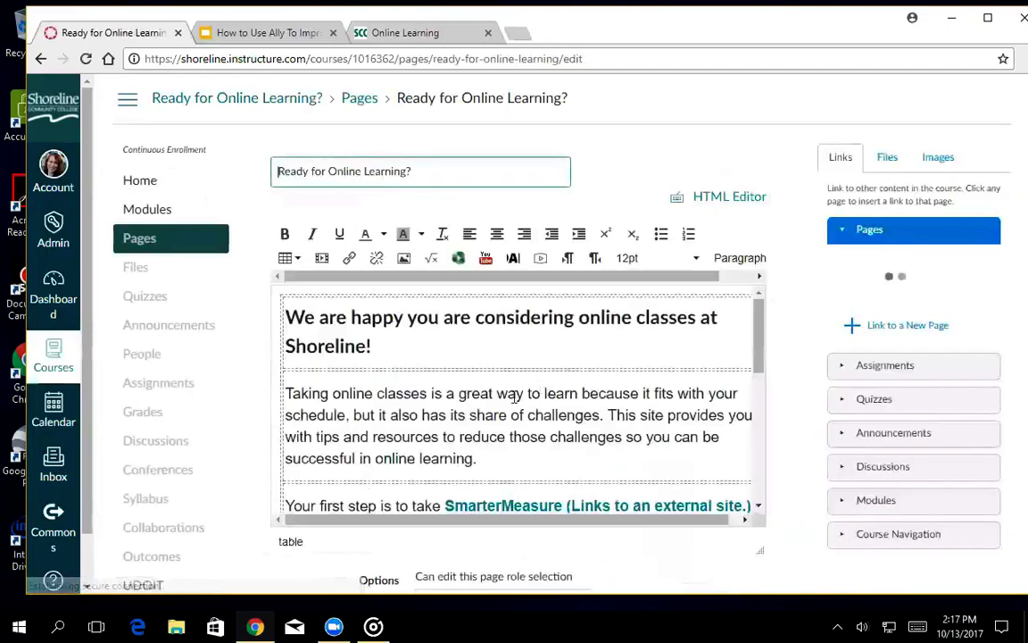
pyautogui.scroll(-2, 532, 402)
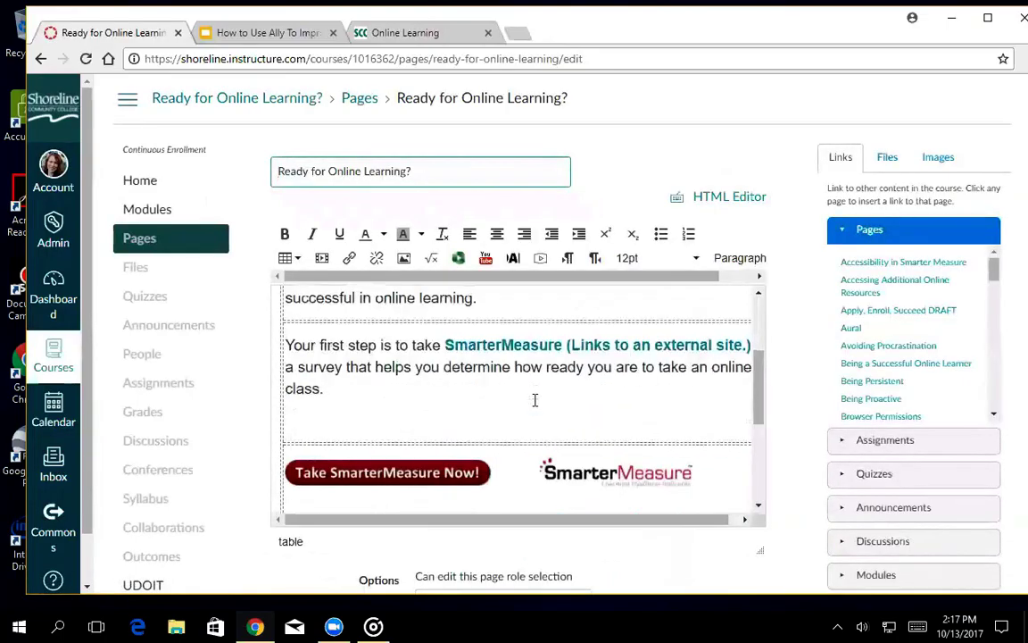
pyautogui.scroll(-1, 535, 400)
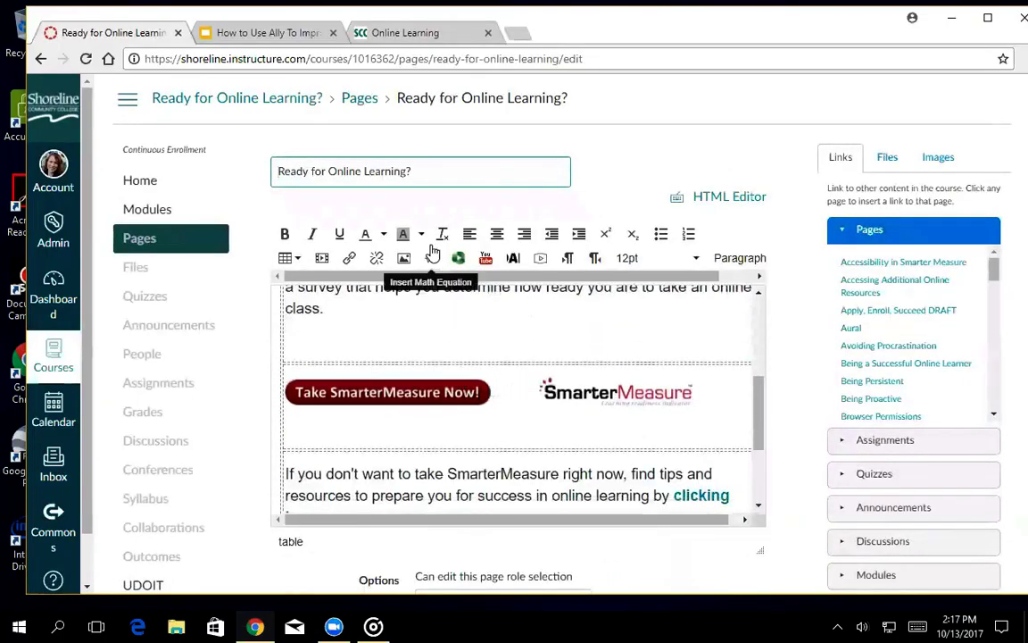
# - Set the alt text of the "Take SmarterMeasure Now!" image to "SmarterMeasure button" and save the page
pyautogui.click(366, 390)
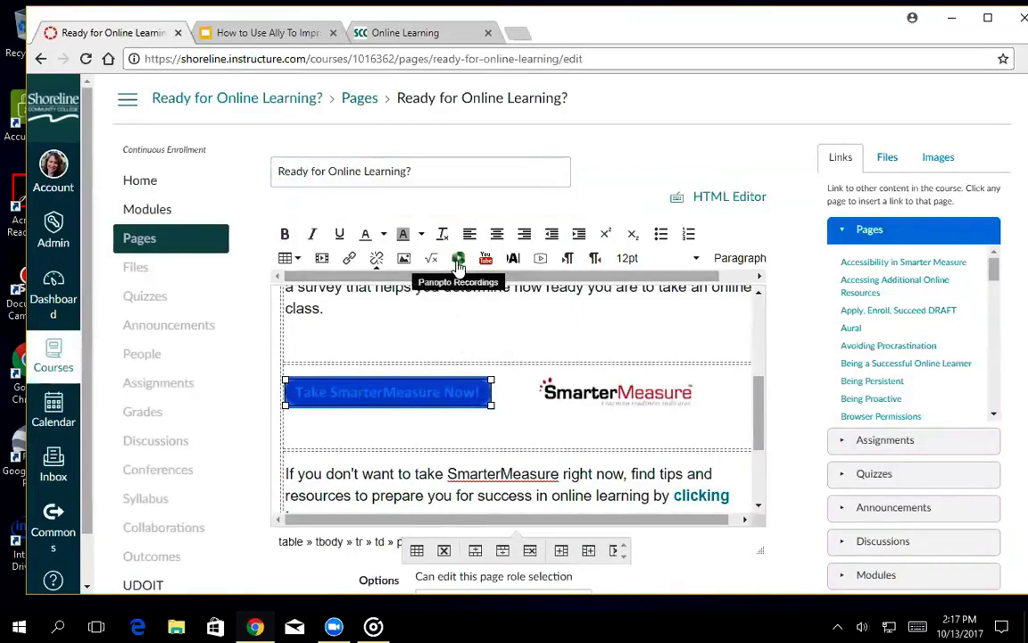
pyautogui.click(403, 258)
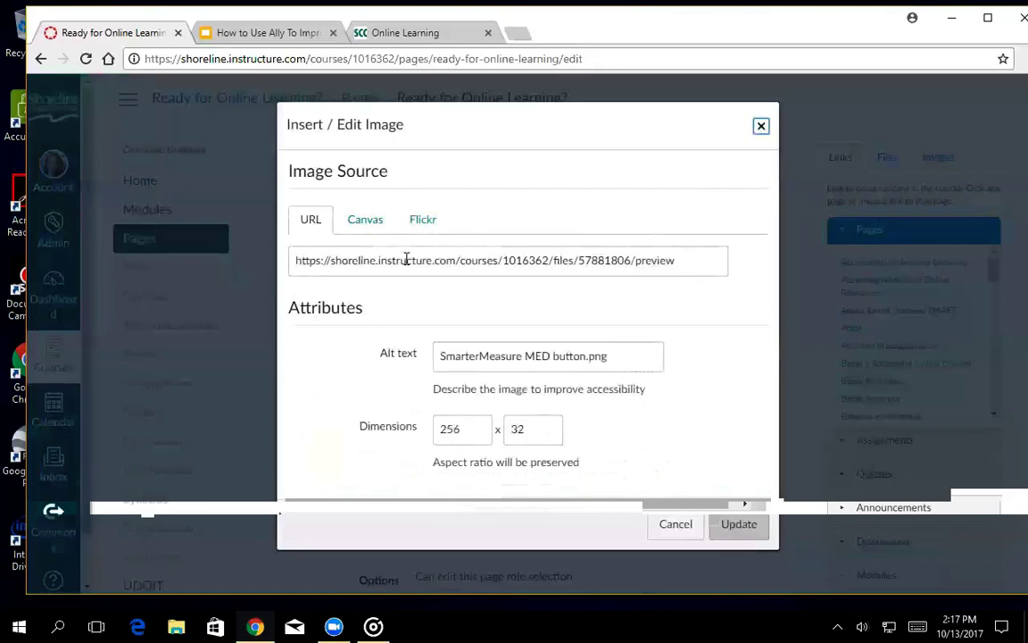
pyautogui.click(616, 357)
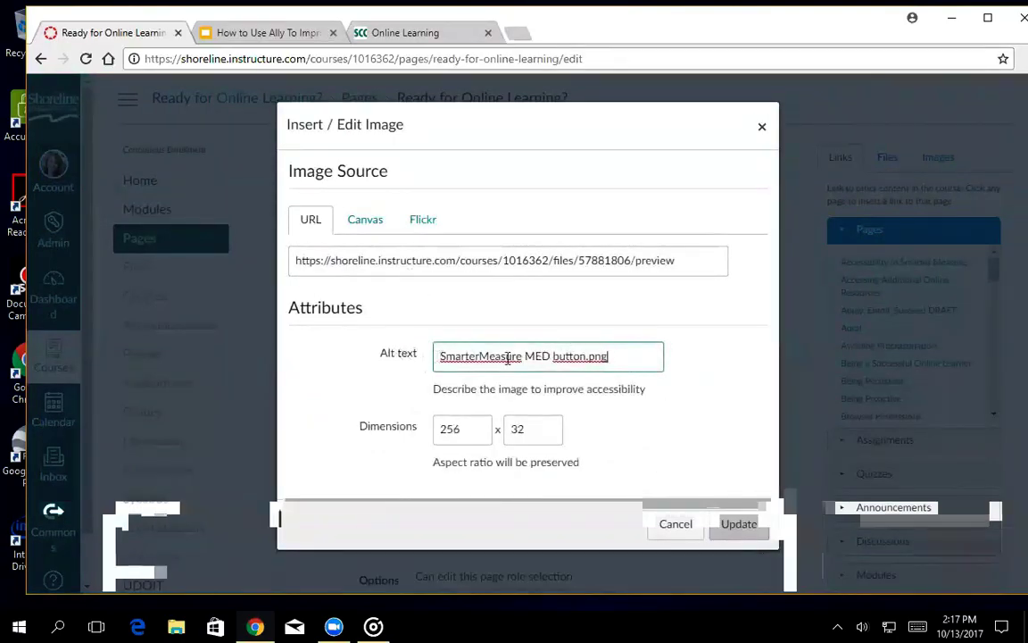
pyautogui.moveTo(612, 358); pyautogui.dragTo(586, 360)
pyautogui.press('BackSpace')
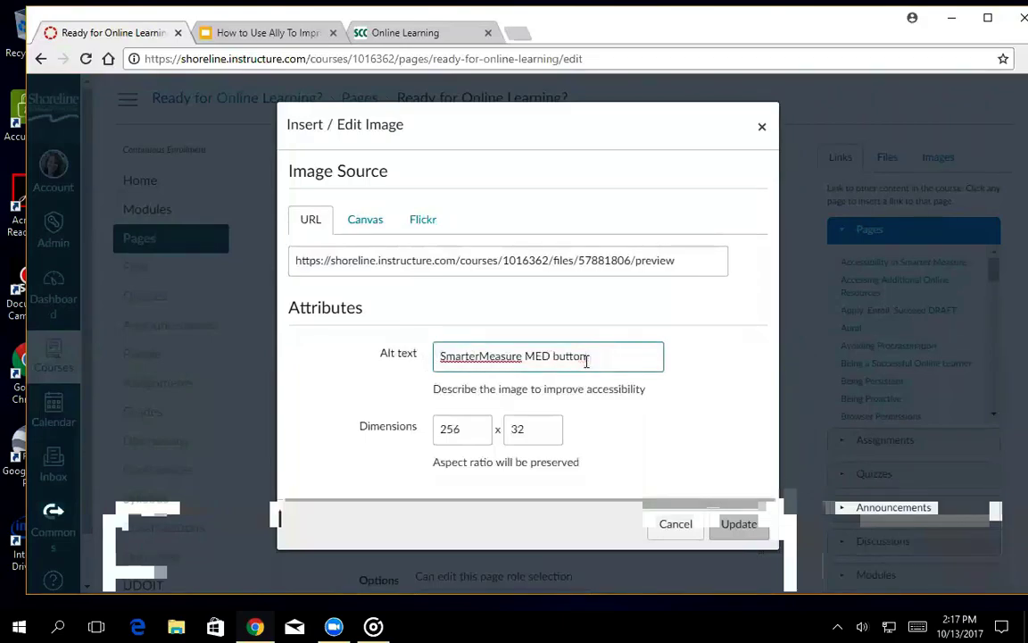
pyautogui.moveTo(523, 356); pyautogui.dragTo(653, 354)
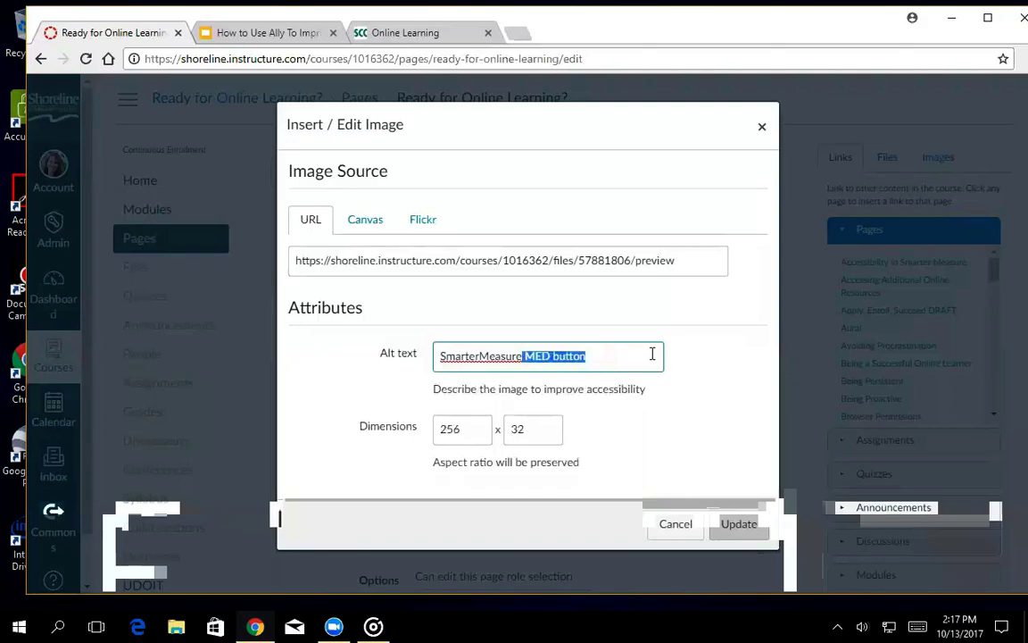
pyautogui.write('button')
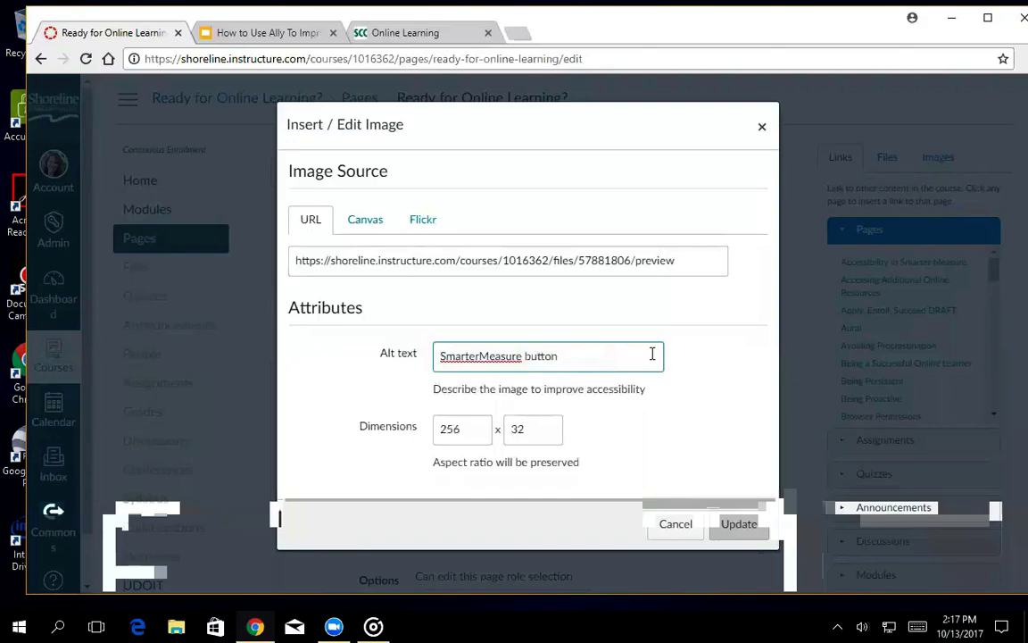
pyautogui.click(740, 525)
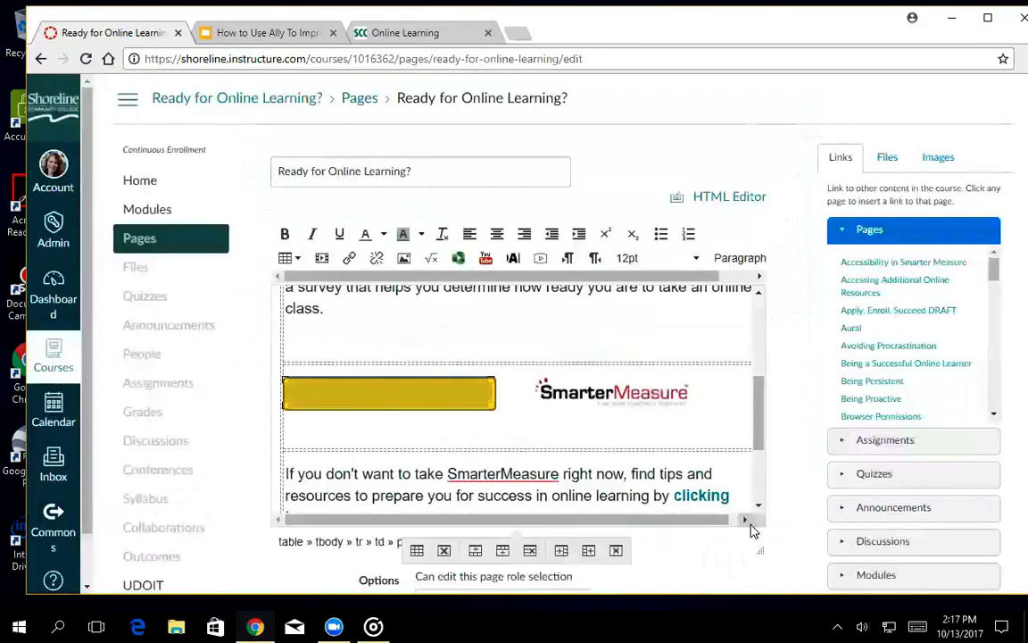
pyautogui.scroll(-2, 802, 527)
pyautogui.click(743, 554)
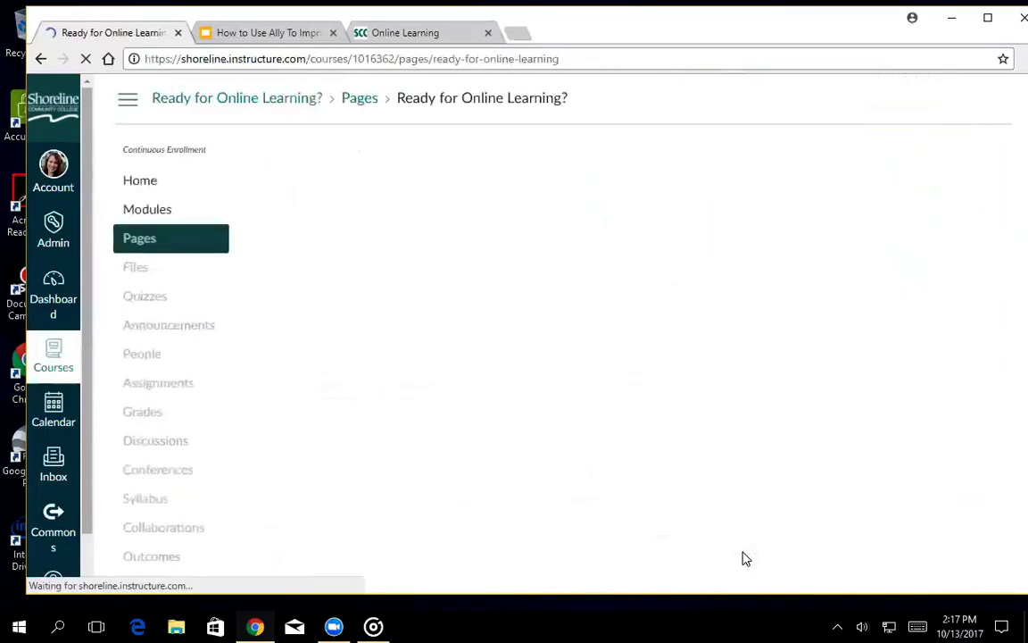
# - Open Ally's accessibility score for the SmarterMeasure logo and replace its alternative text with "SmarterMeasure icon"
pyautogui.scroll(-3, 729, 478)
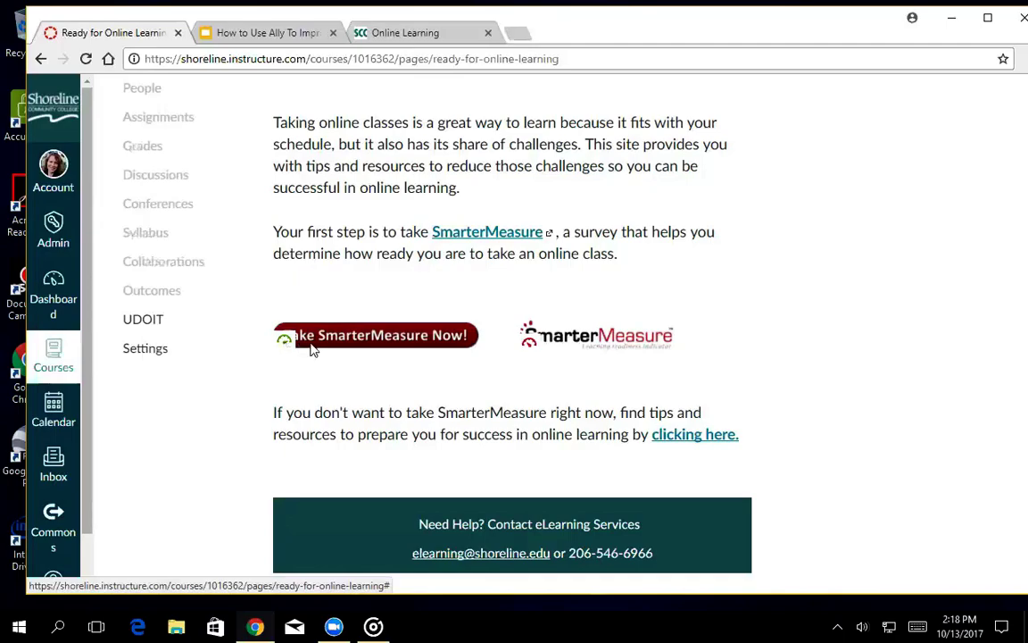
pyautogui.click(531, 350)
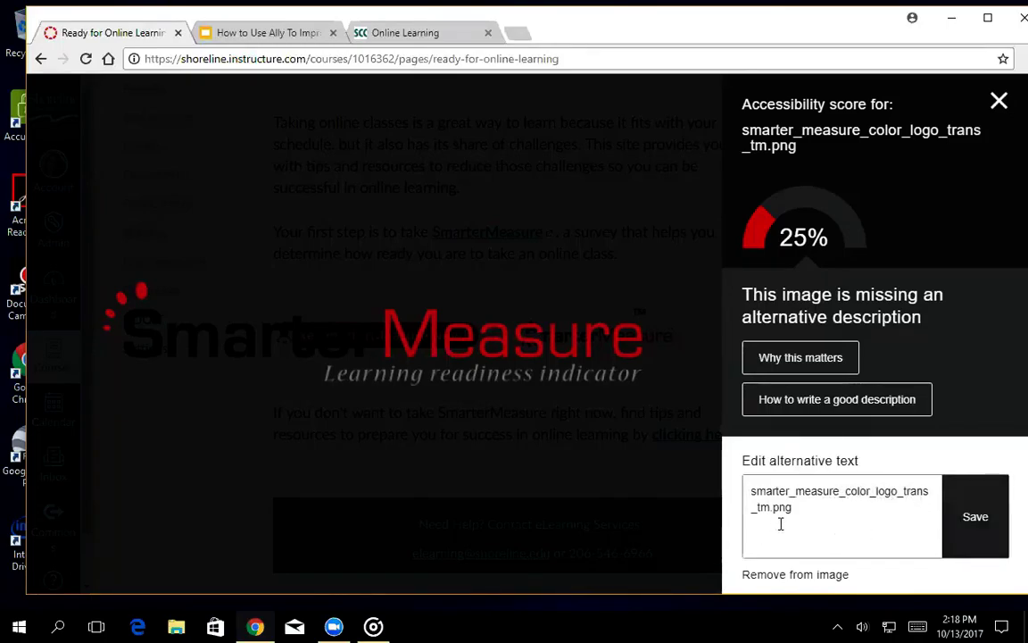
pyautogui.moveTo(824, 519); pyautogui.dragTo(732, 484)
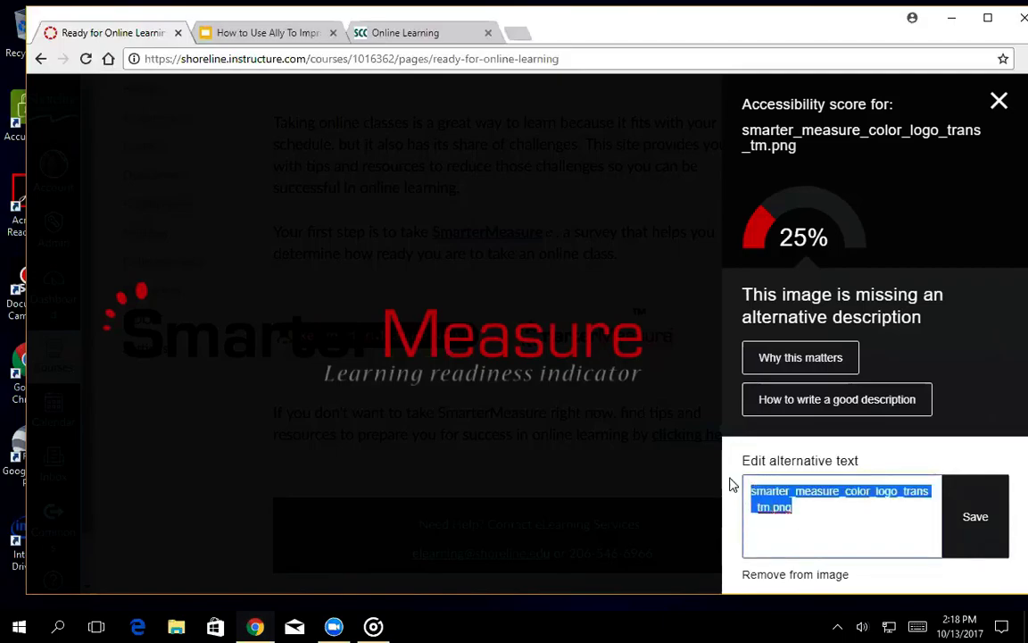
pyautogui.write('Smarter')
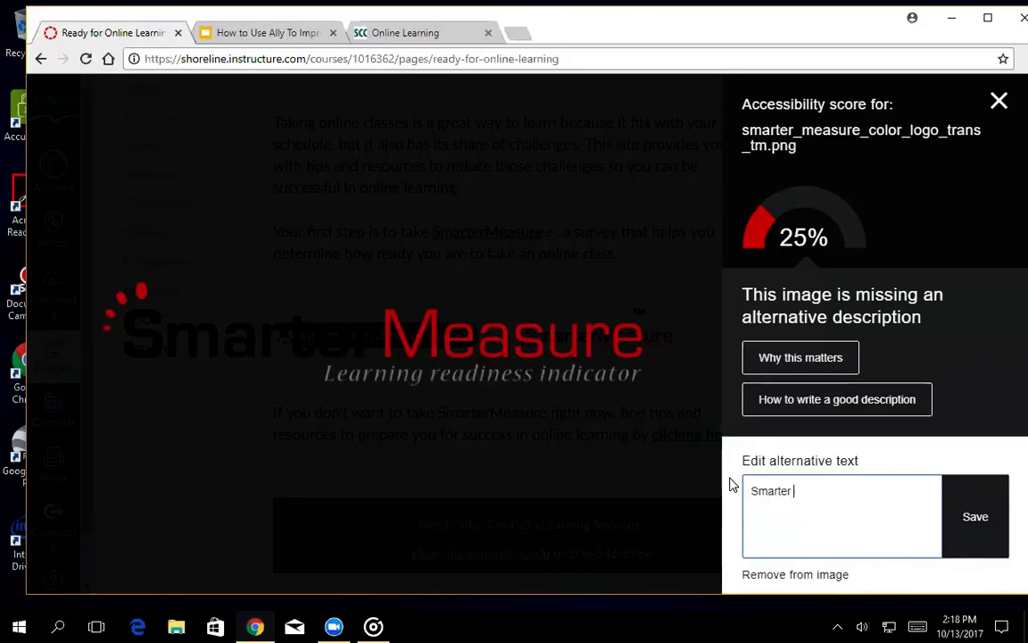
pyautogui.write('Measure')
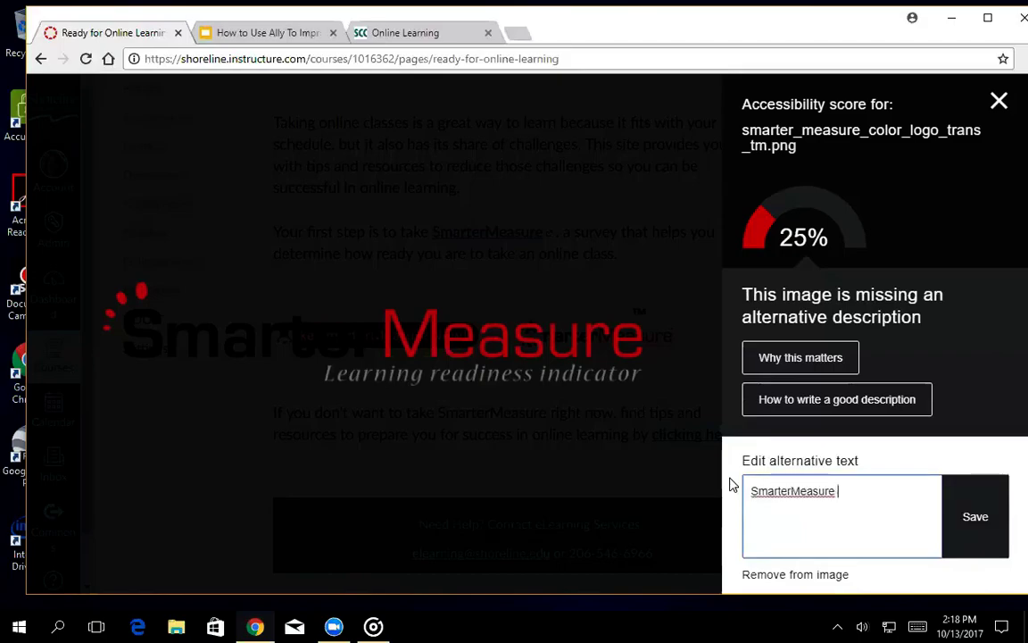
pyautogui.write(' icon -')
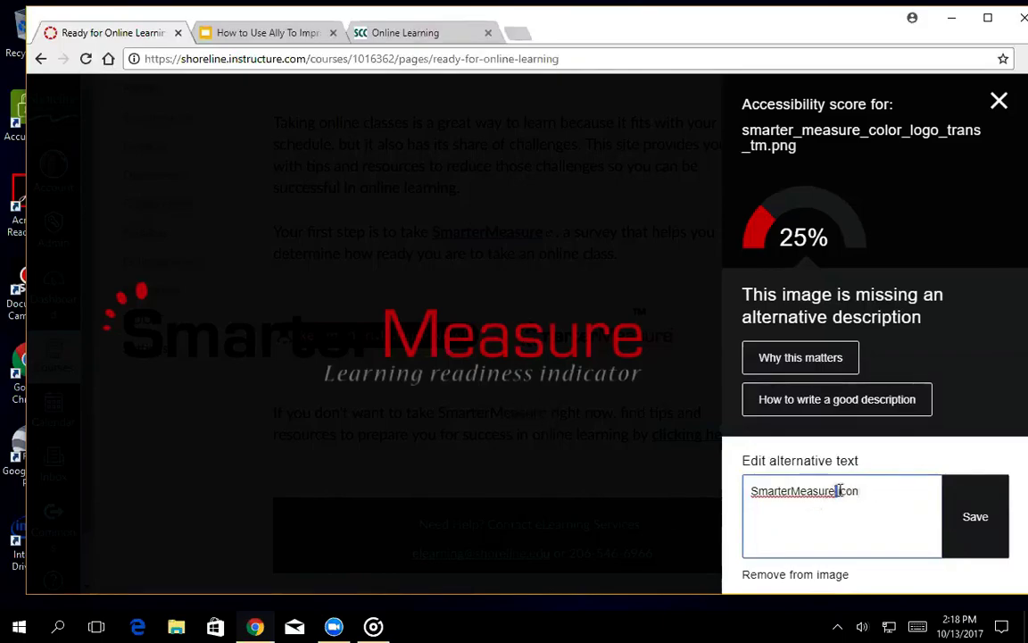
# - Reword the logo's alternative text to "SmarterMeasure logo"
pyautogui.moveTo(839, 491); pyautogui.dragTo(914, 489)
pyautogui.press('BackSpace')
pyautogui.write('logo')
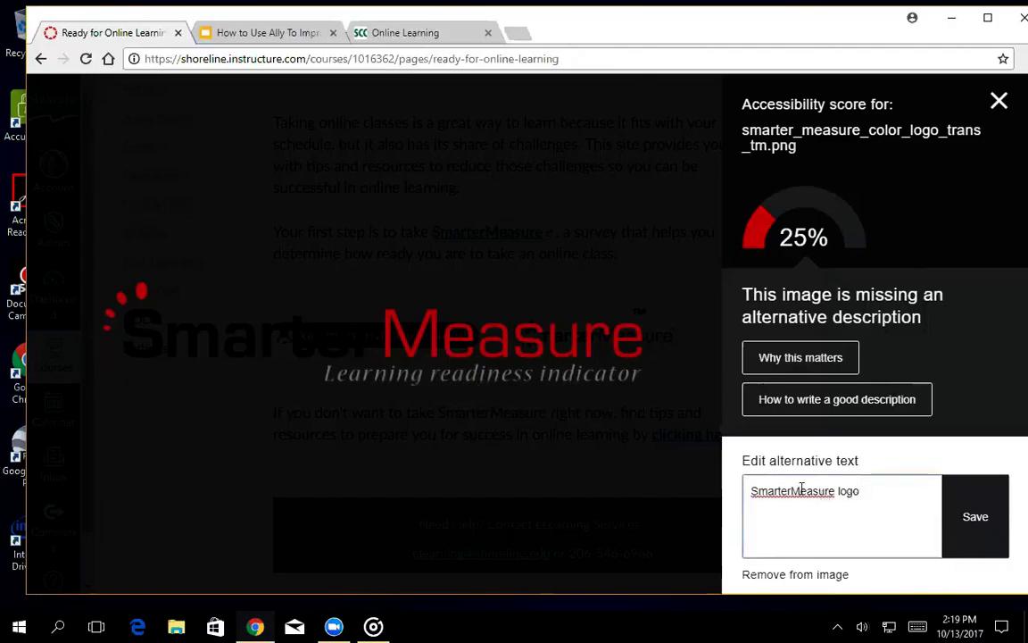
pyautogui.click(894, 501)
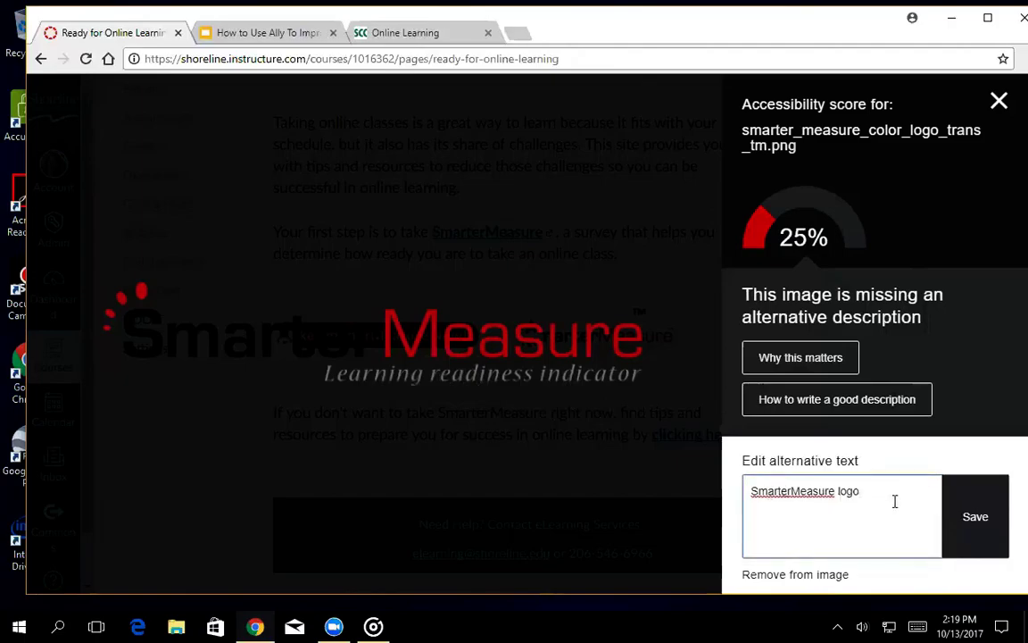